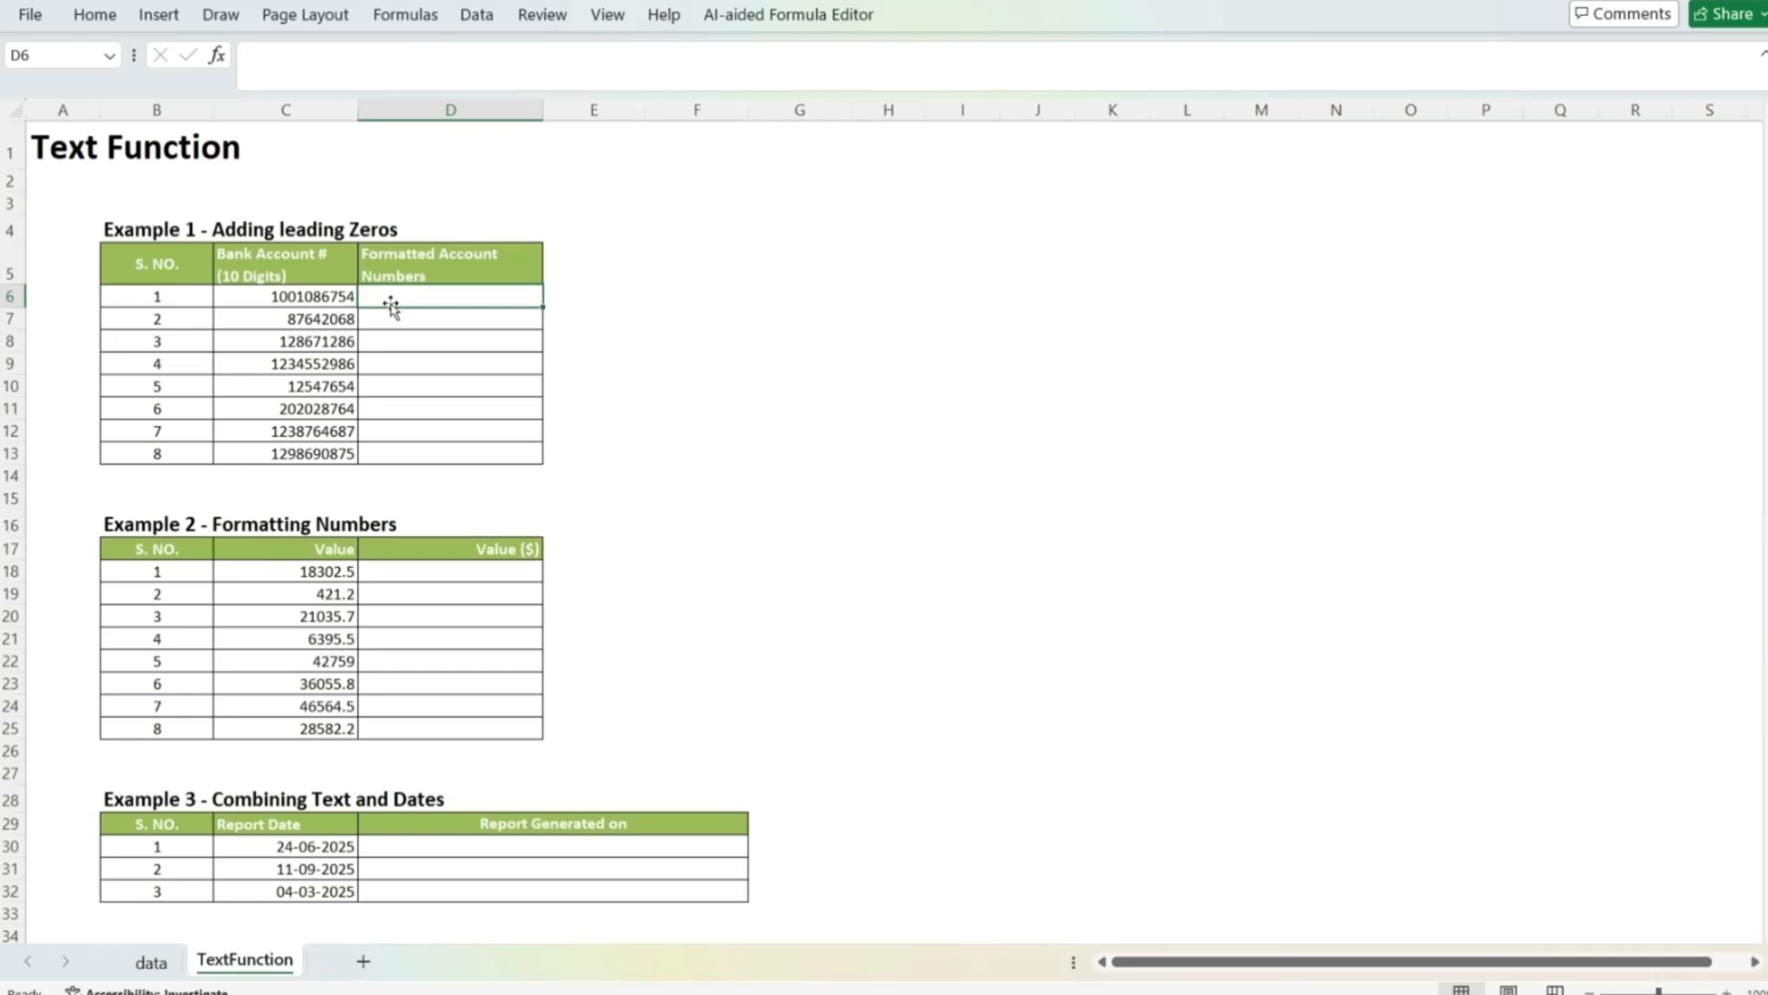
Step: Enter the formula =TEXT(C6,"00########") in D6 to pad the first bank account number with leading zeros
text(=)
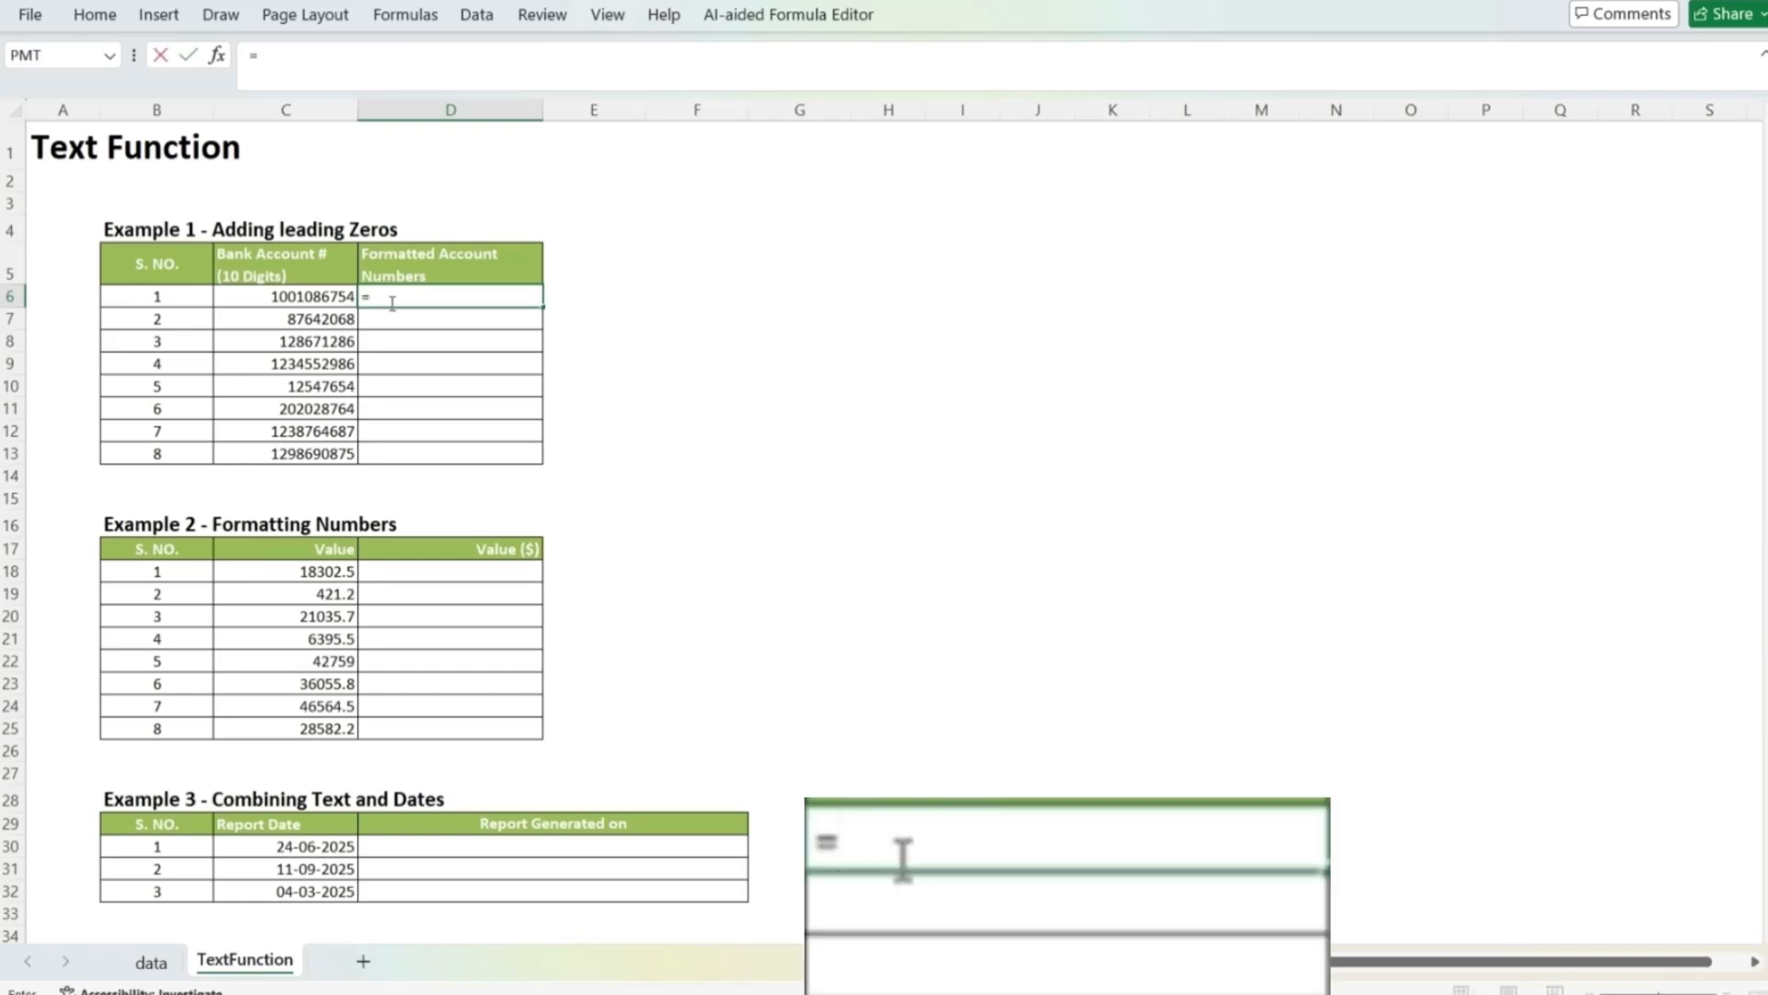
text(tex)
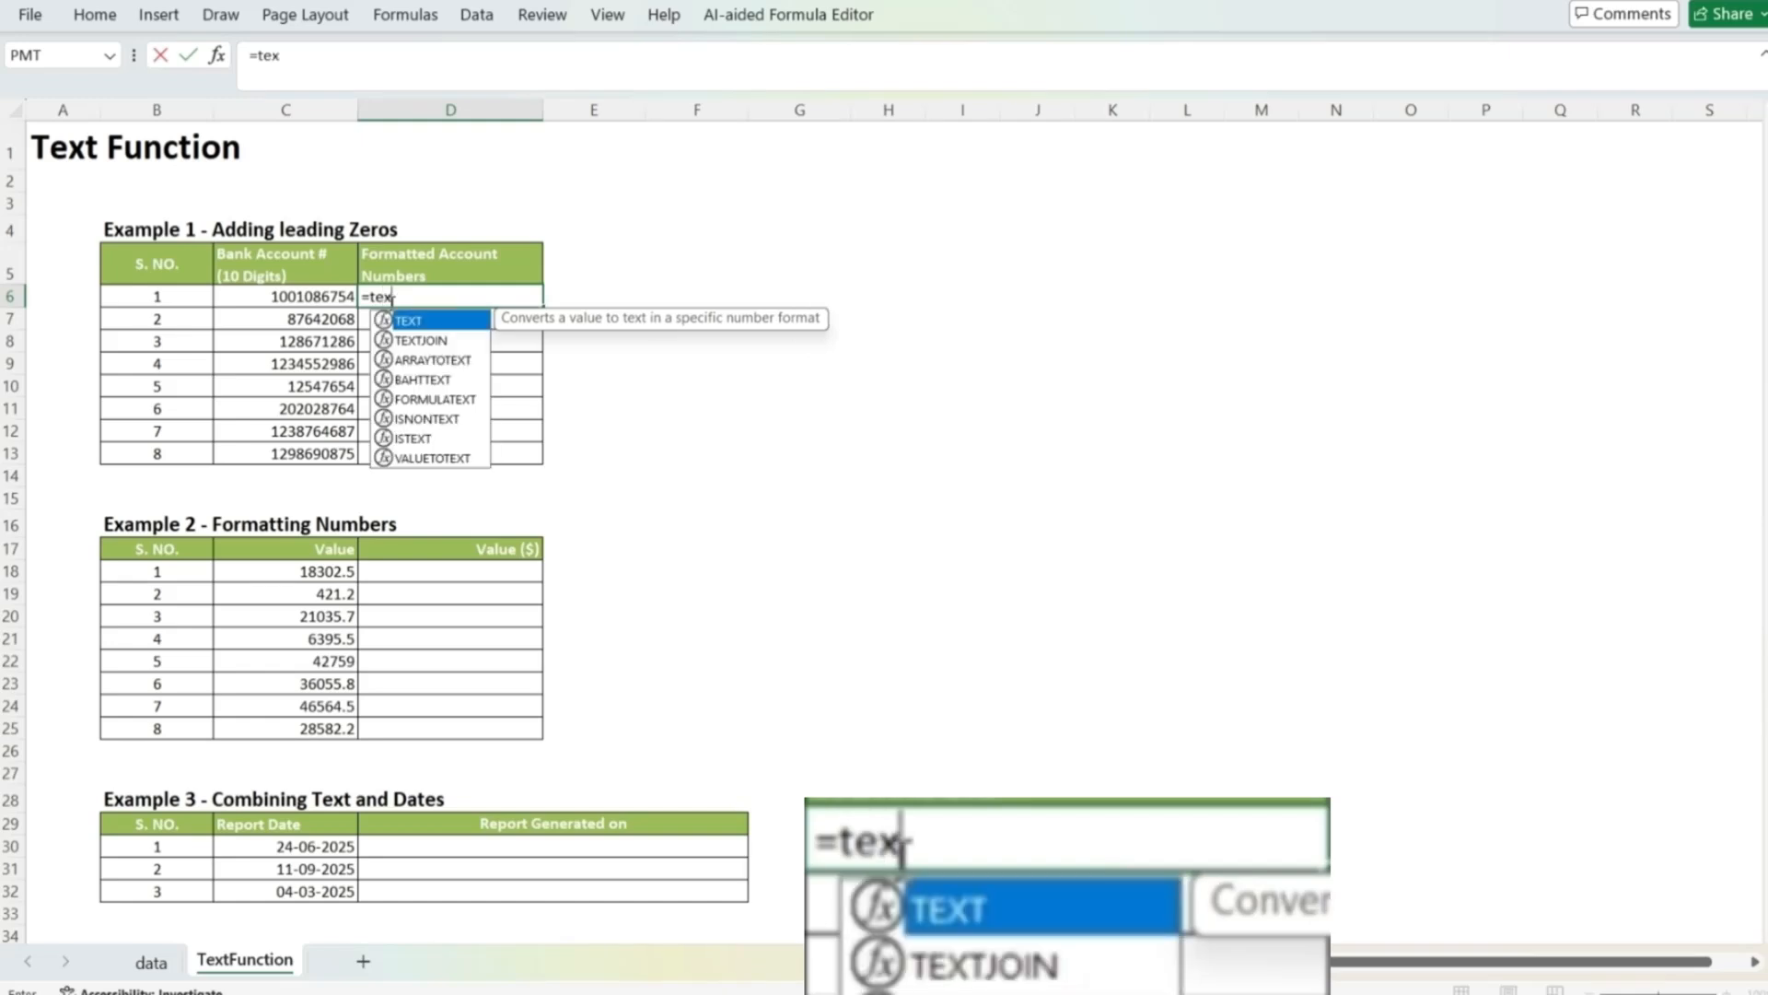
text(t()
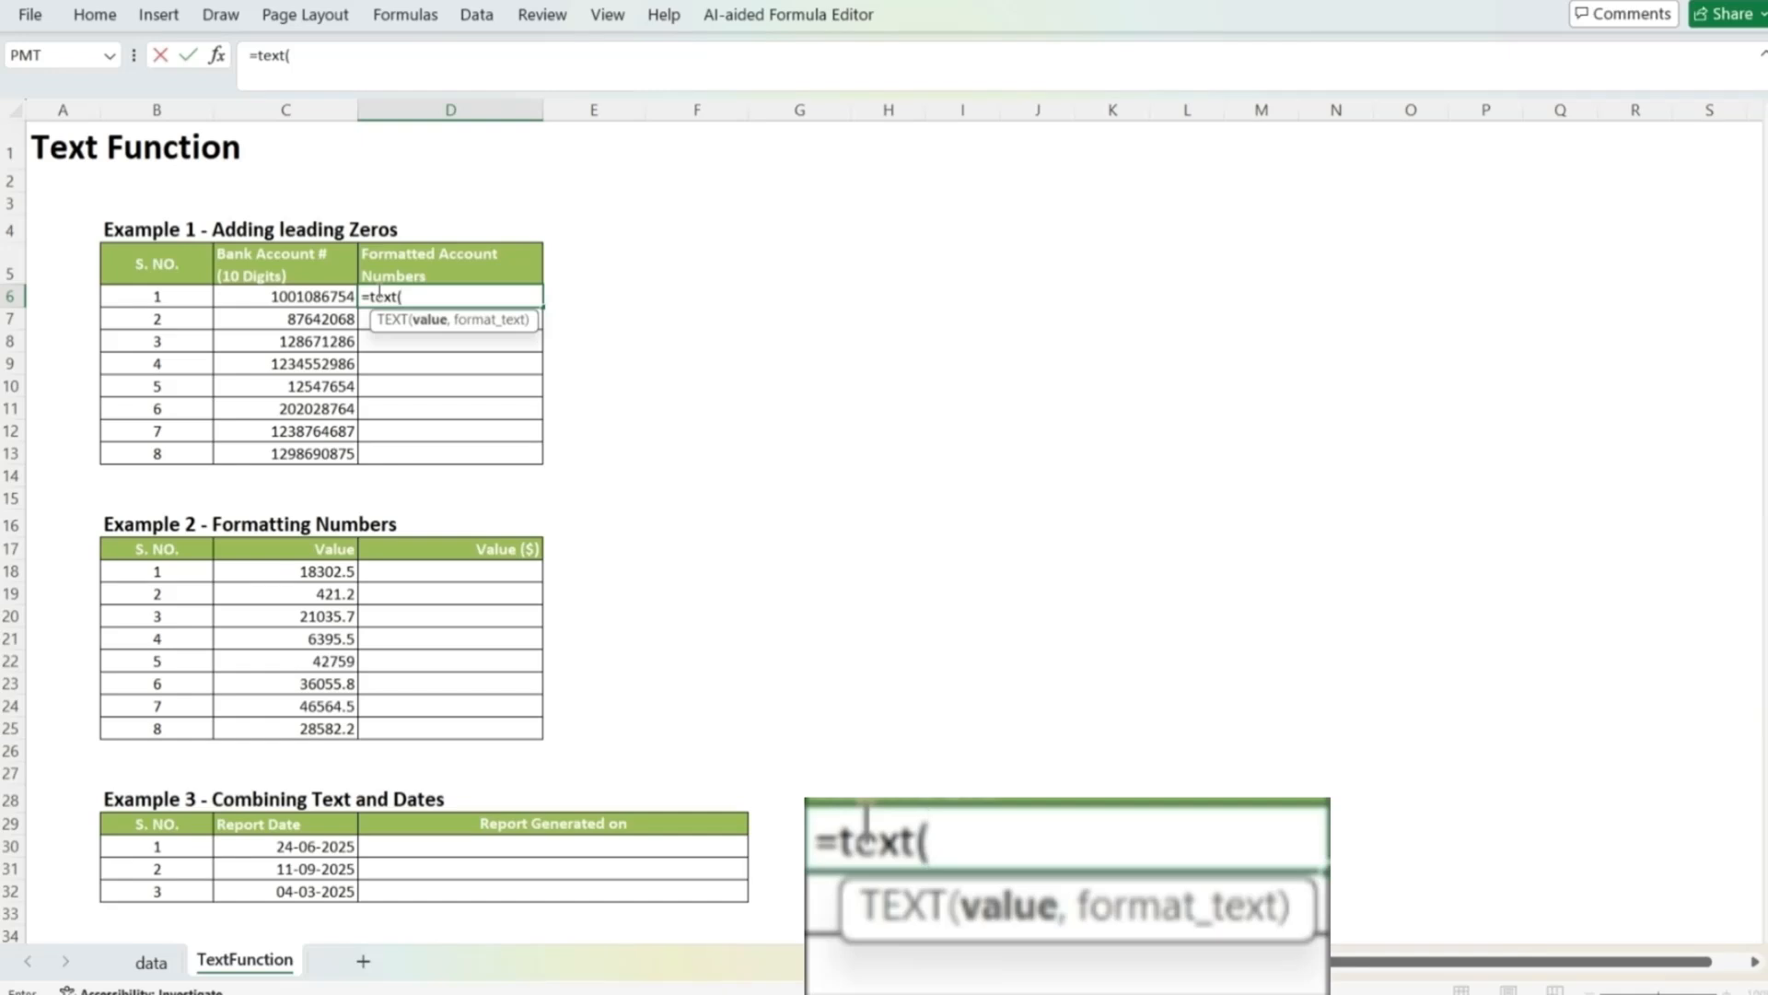
key(Left)
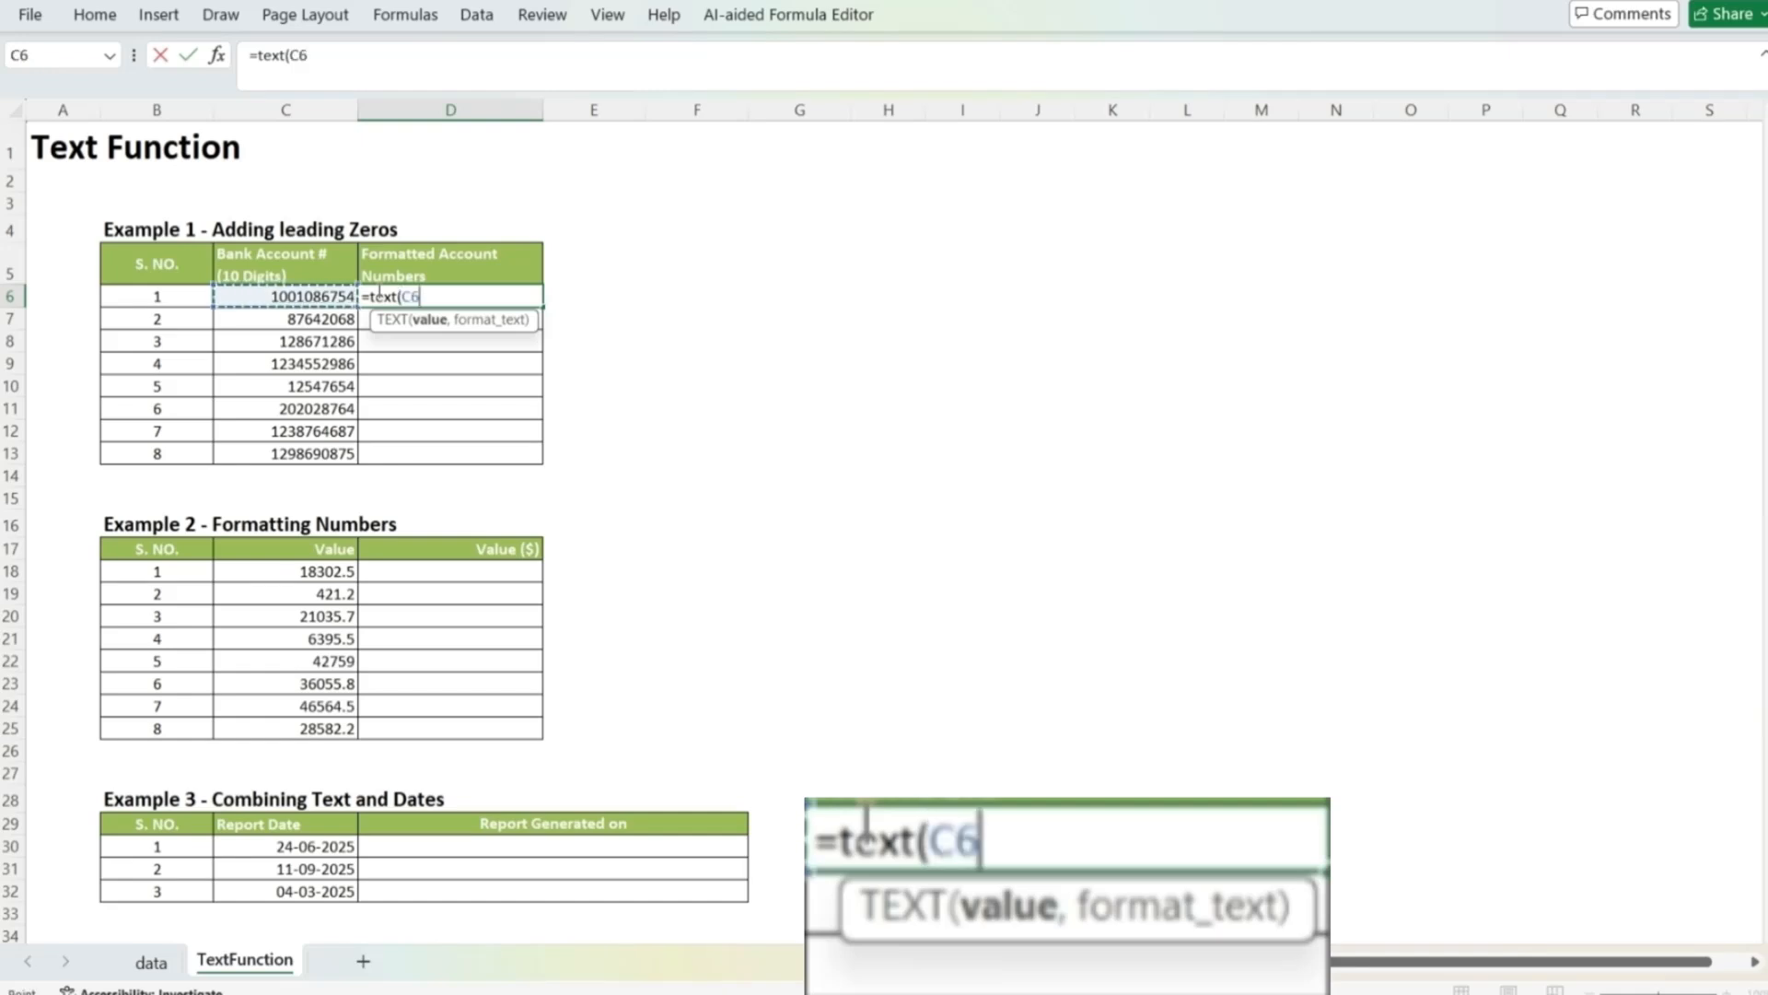
text(,)
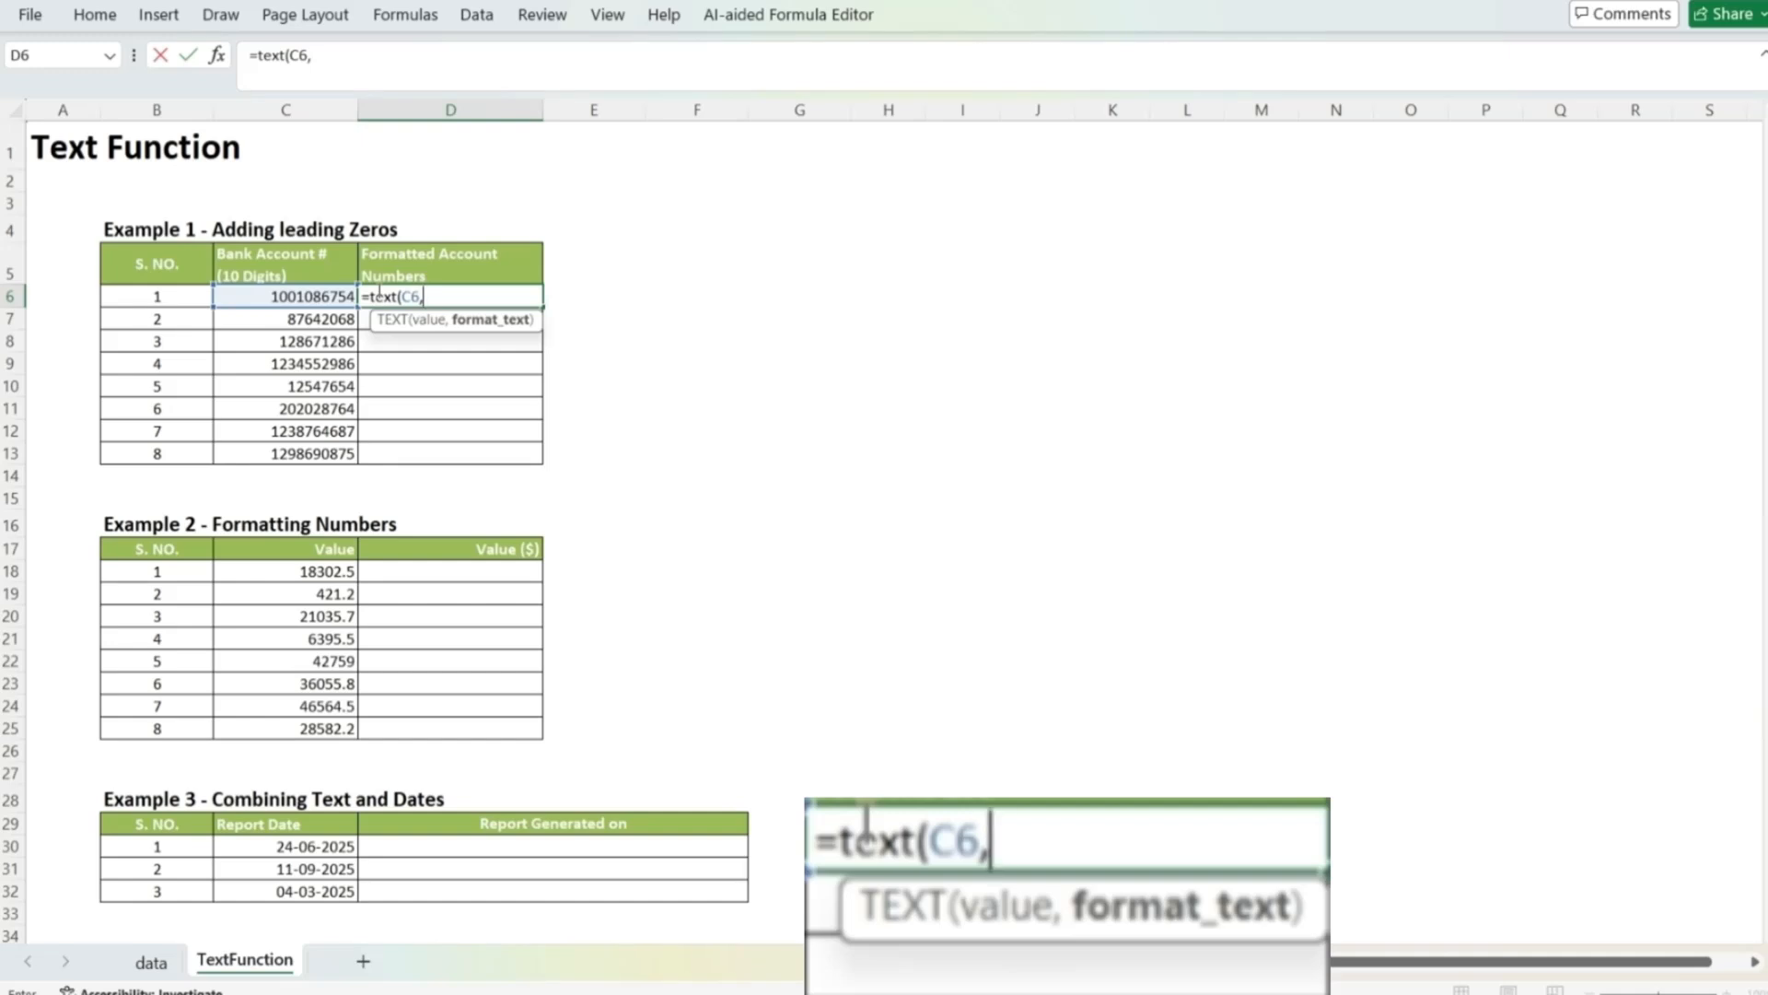
text("00#)
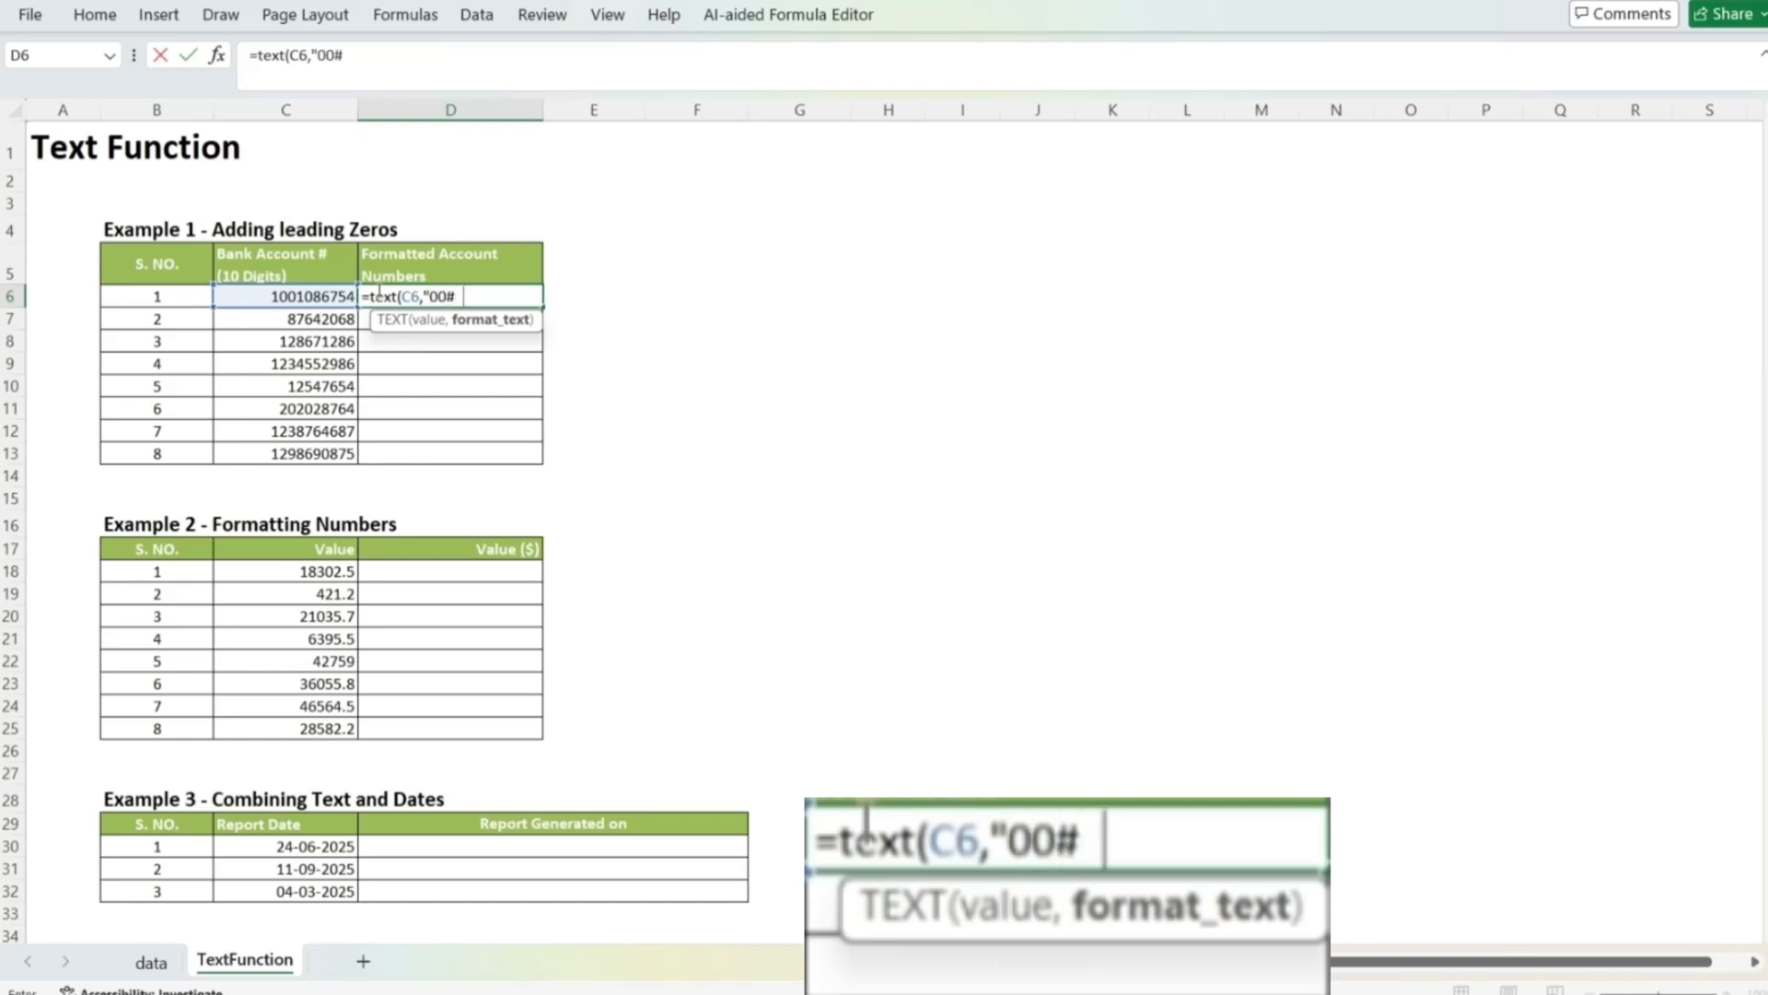
text(#######)
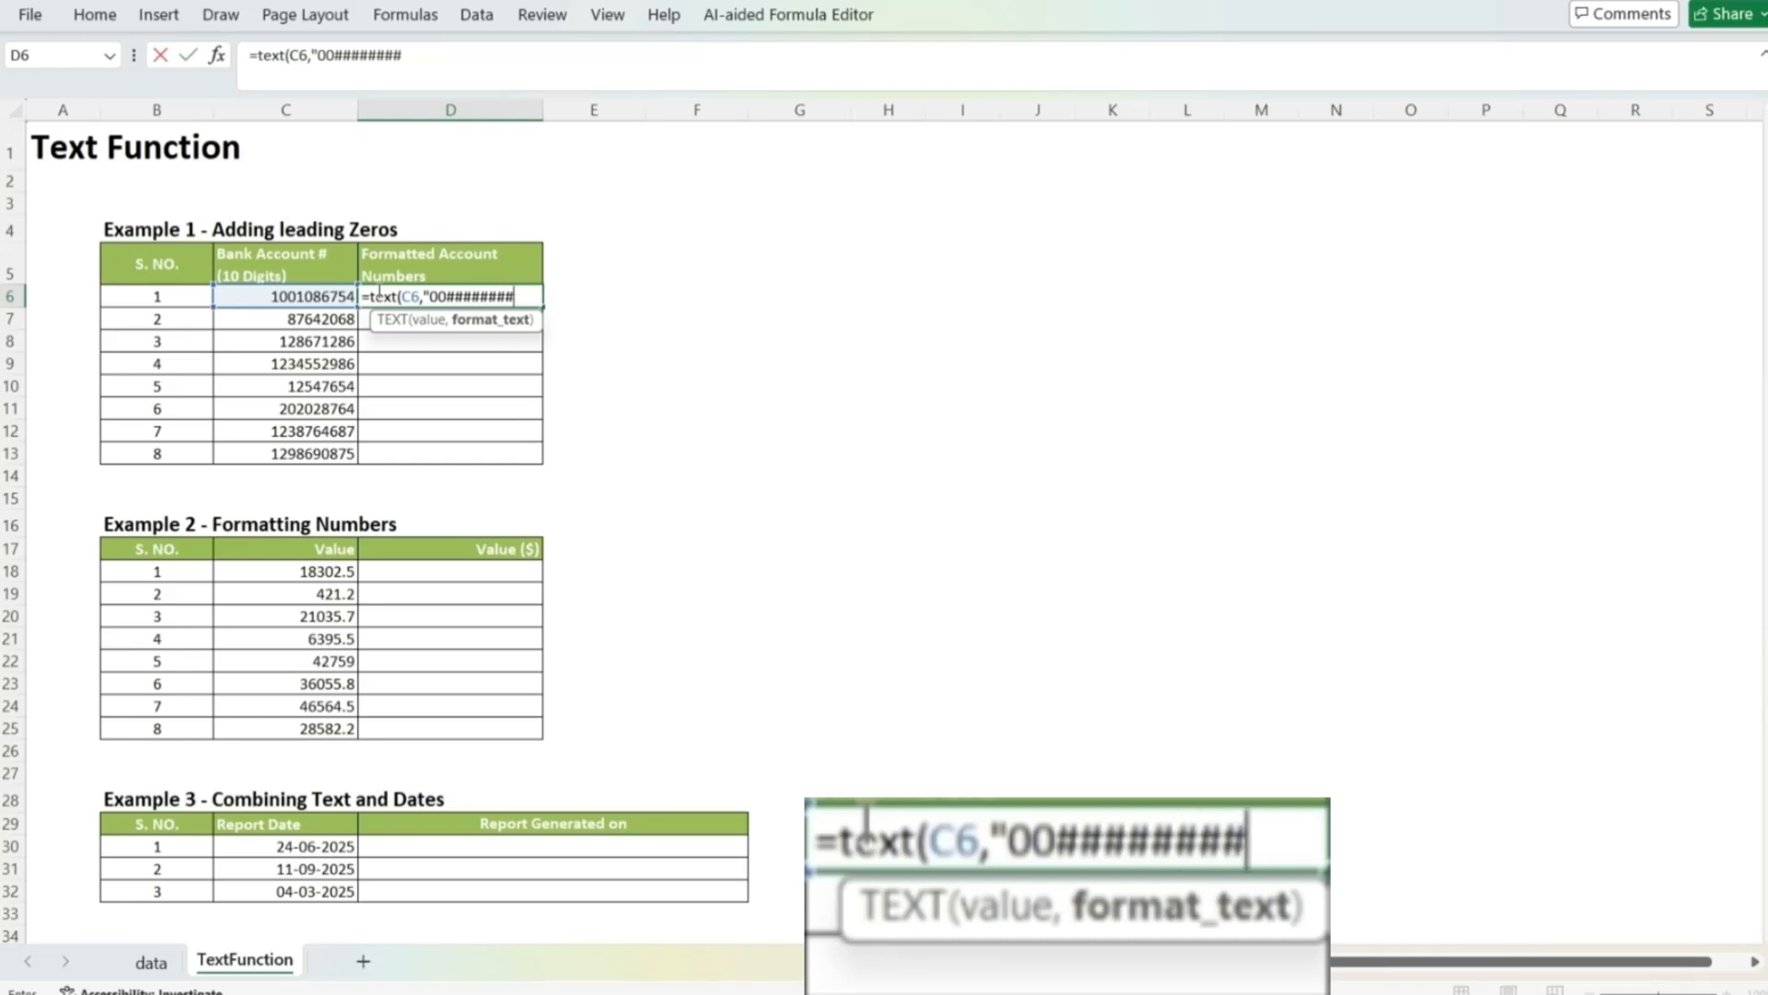
text("))
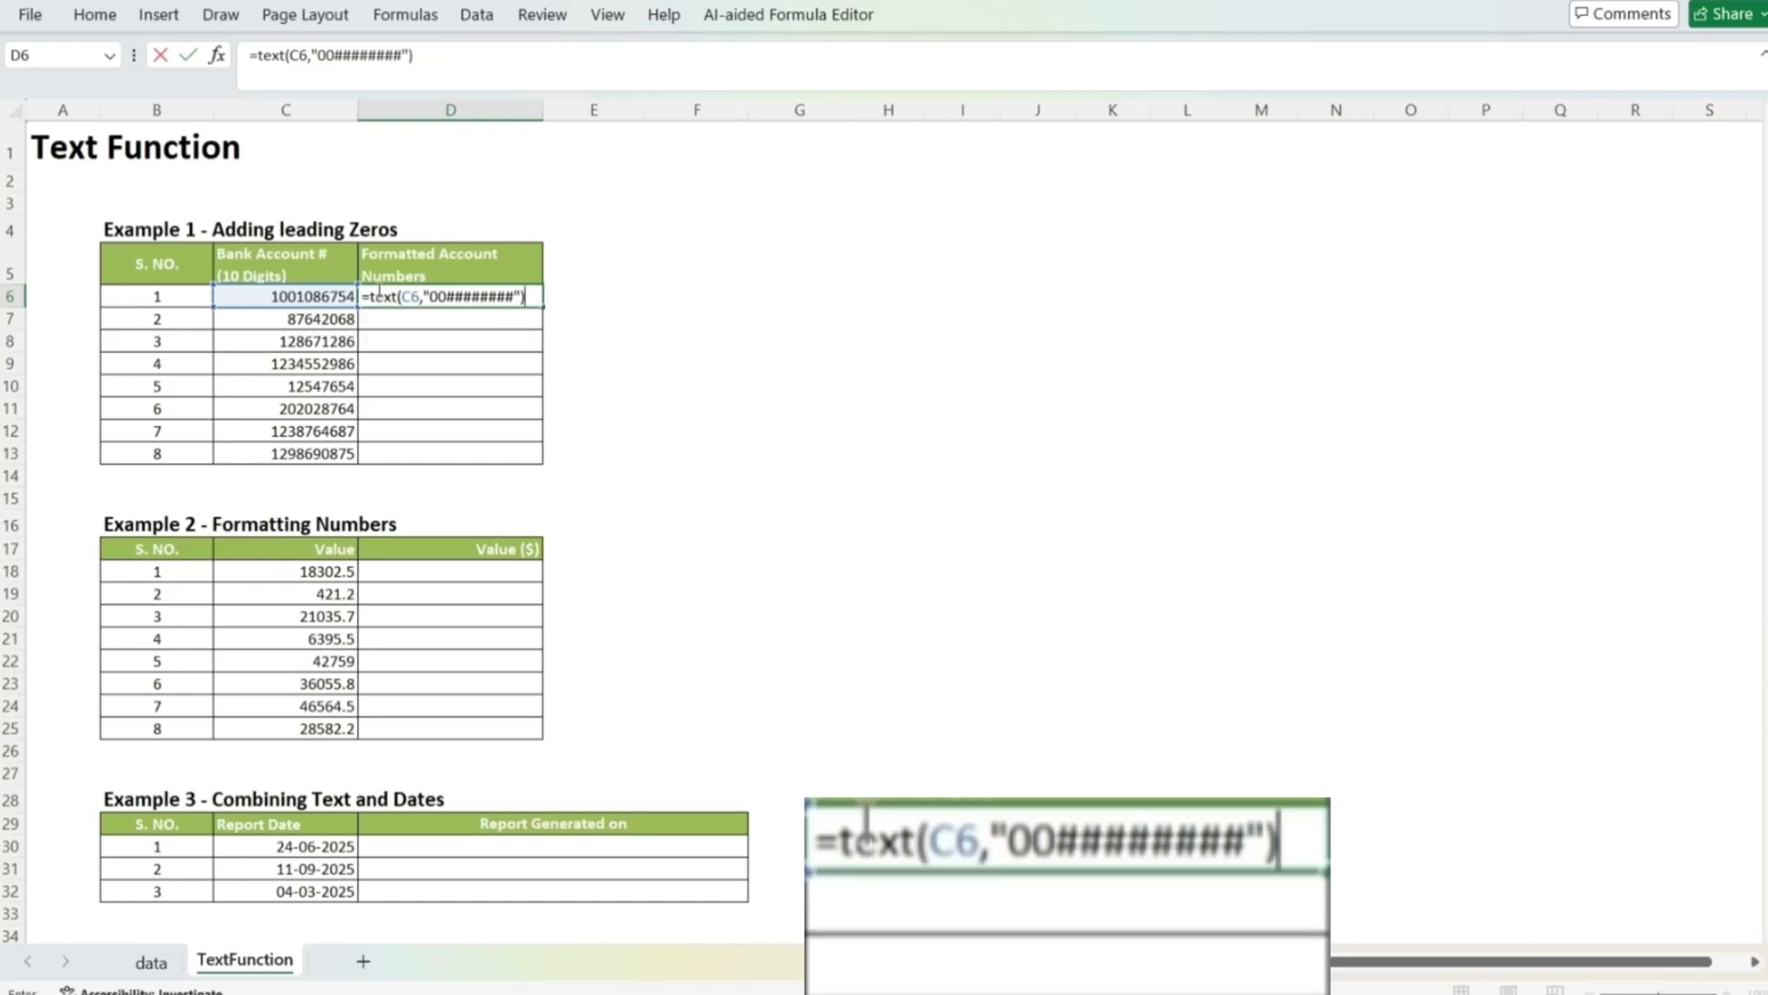
key(Return)
Step: Copy the D6 formula down through D13 to format the remaining account numbers
key(Up)
key(Left)
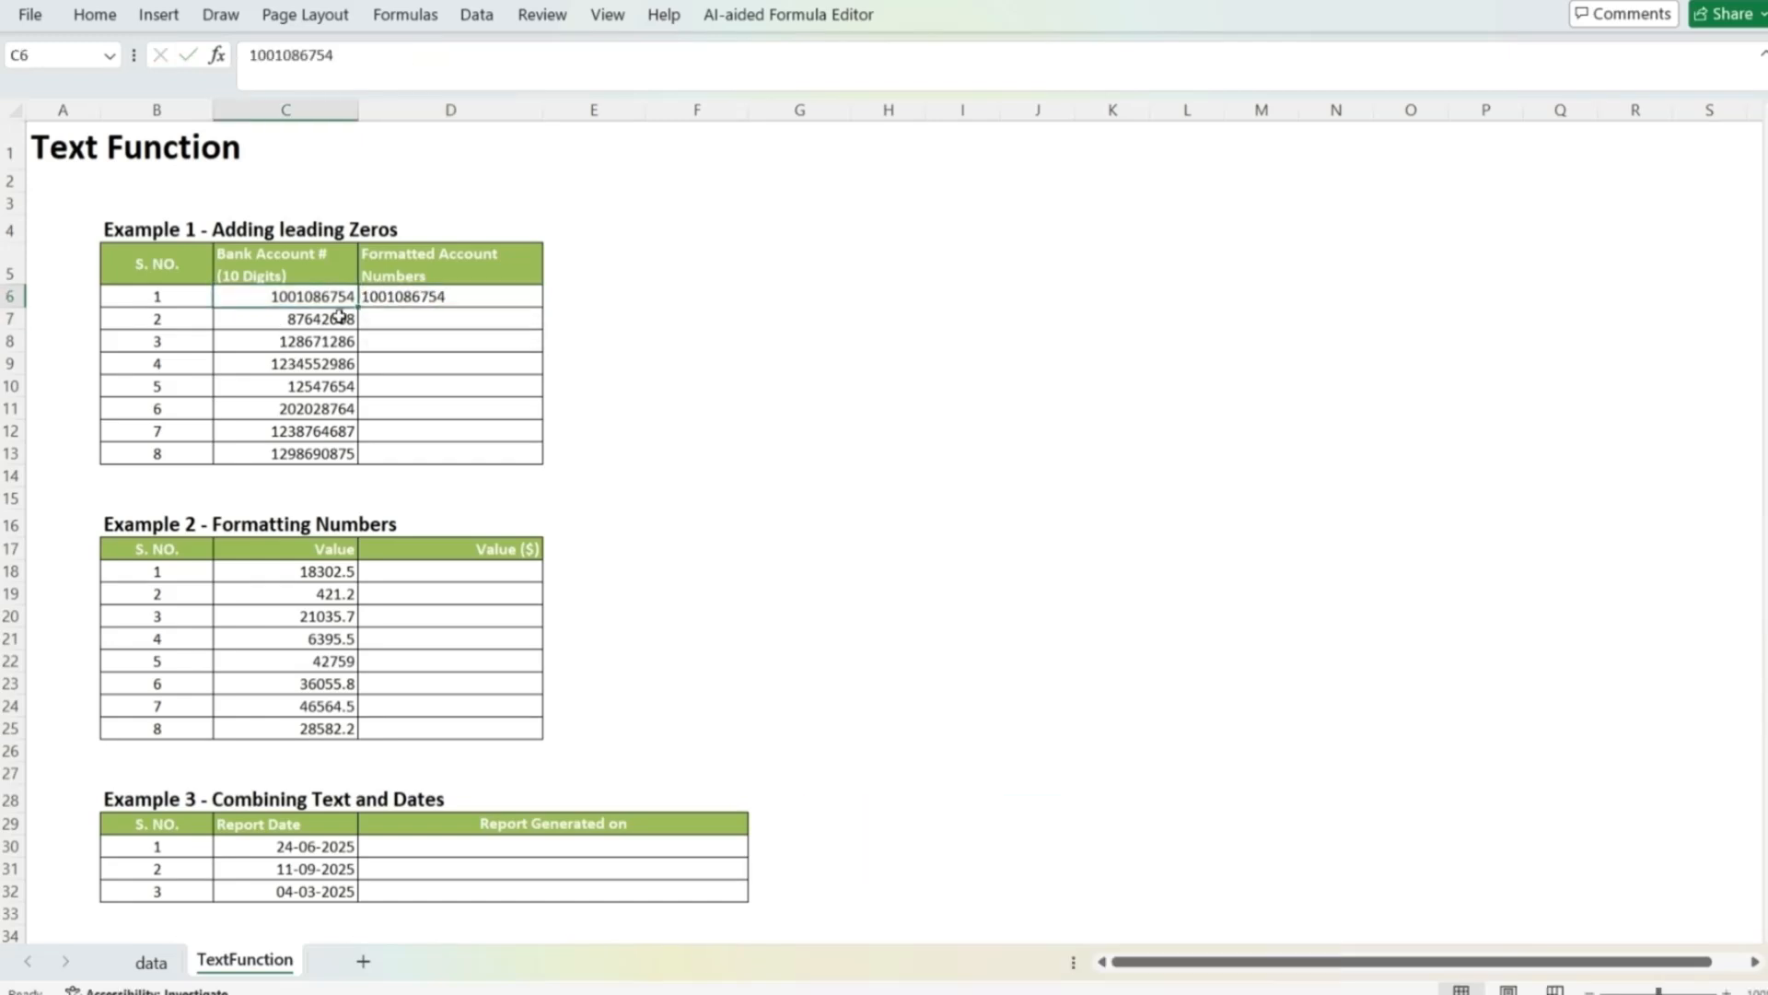
click(452, 297)
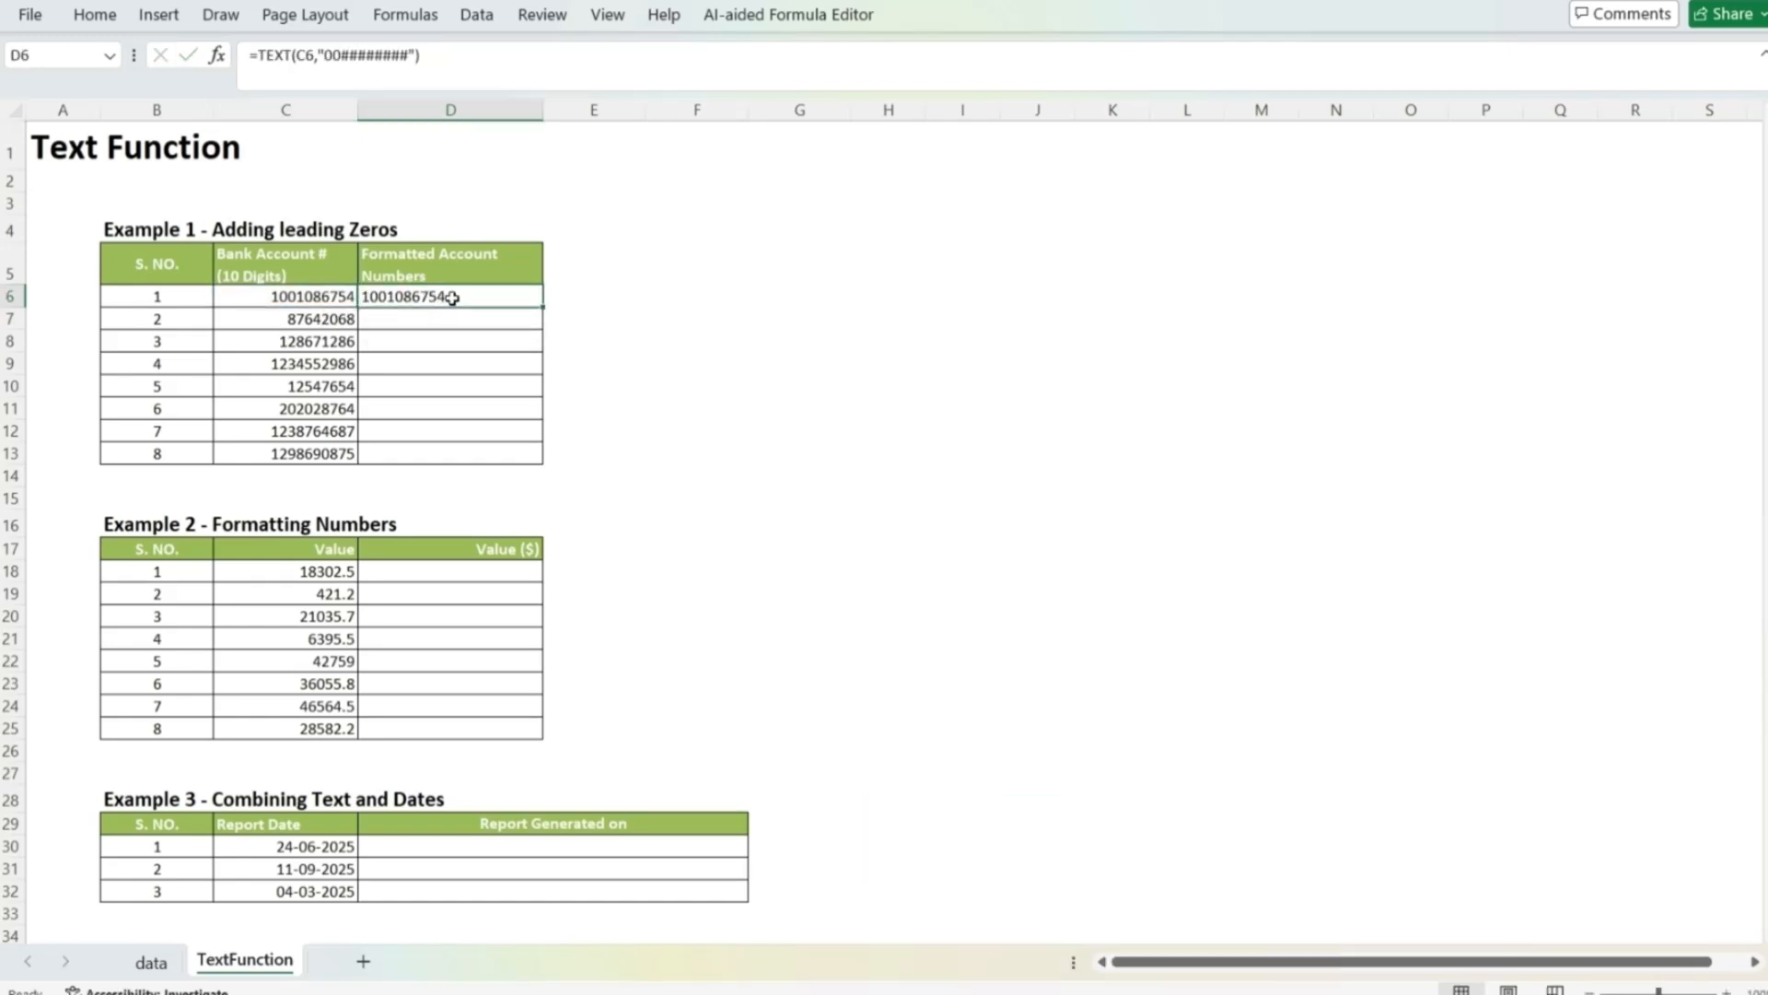
key(ctrl+c)
key(shift+Down)
key(shift+Down)
key(shift+Down)
key(shift+Down)
key(shift+Down)
key(shift+Down)
key(shift+Down)
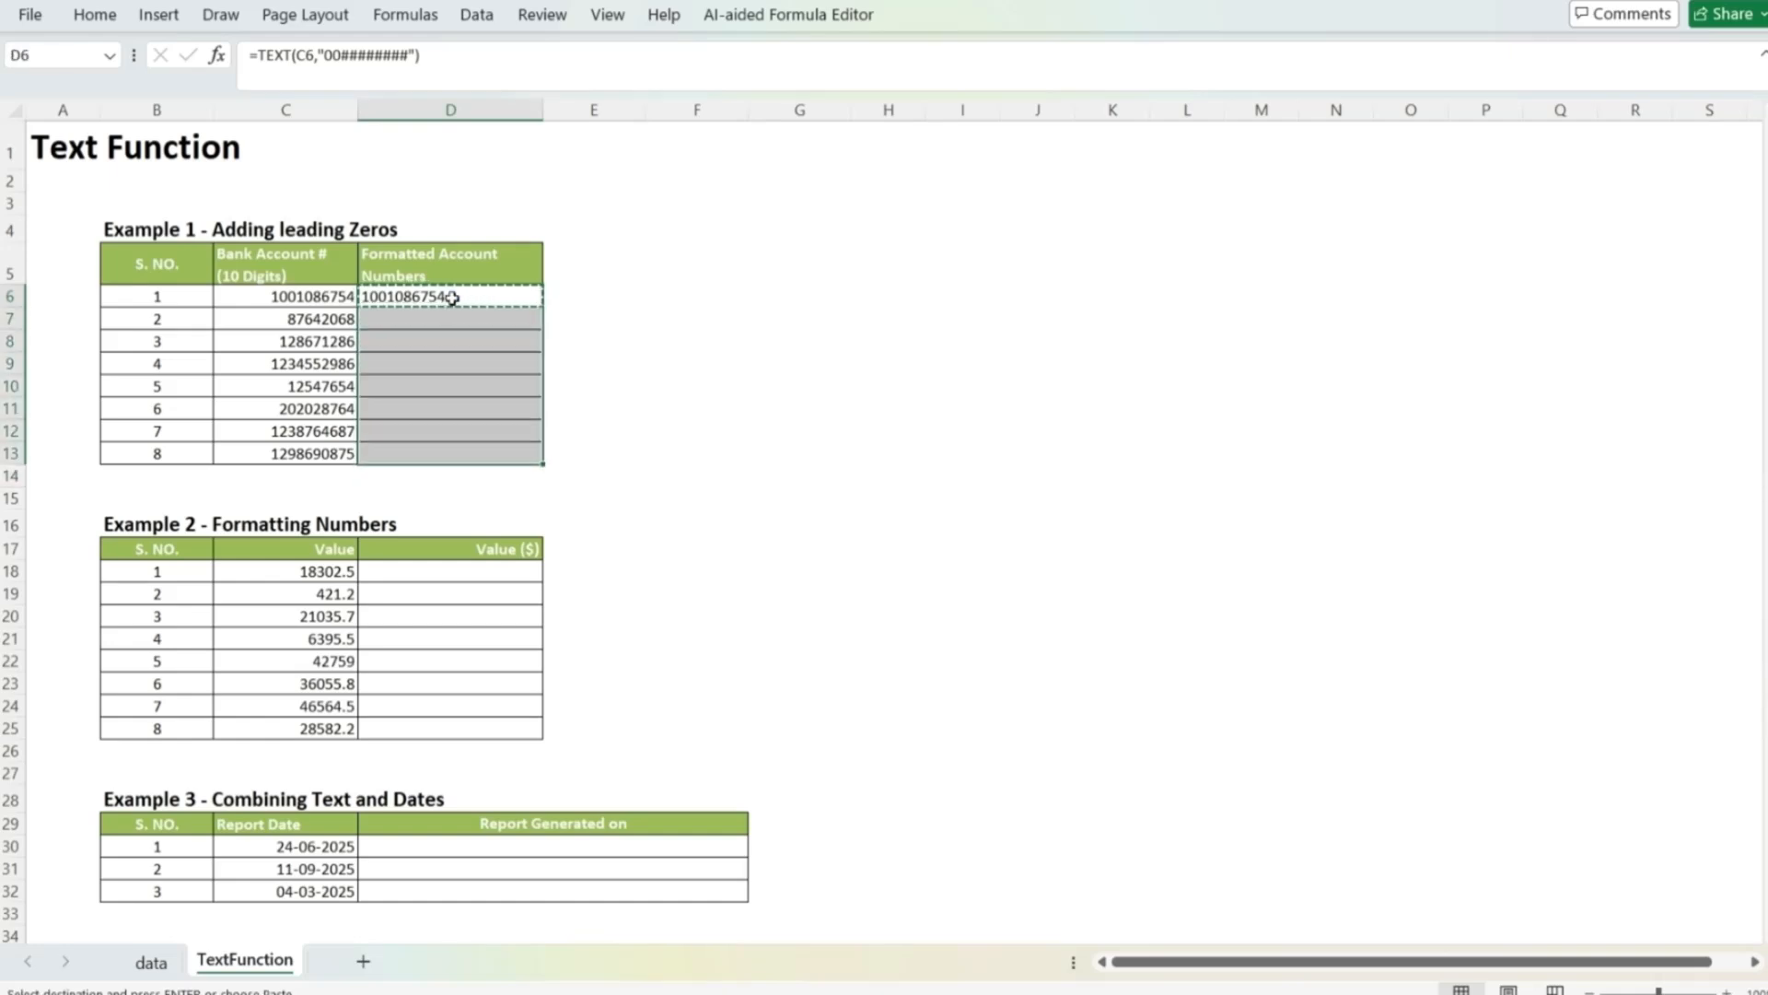
key(ctrl+v)
key(Escape)
Step: Compare the original account numbers with their formatted versions in rows 6 to 8
key(Left)
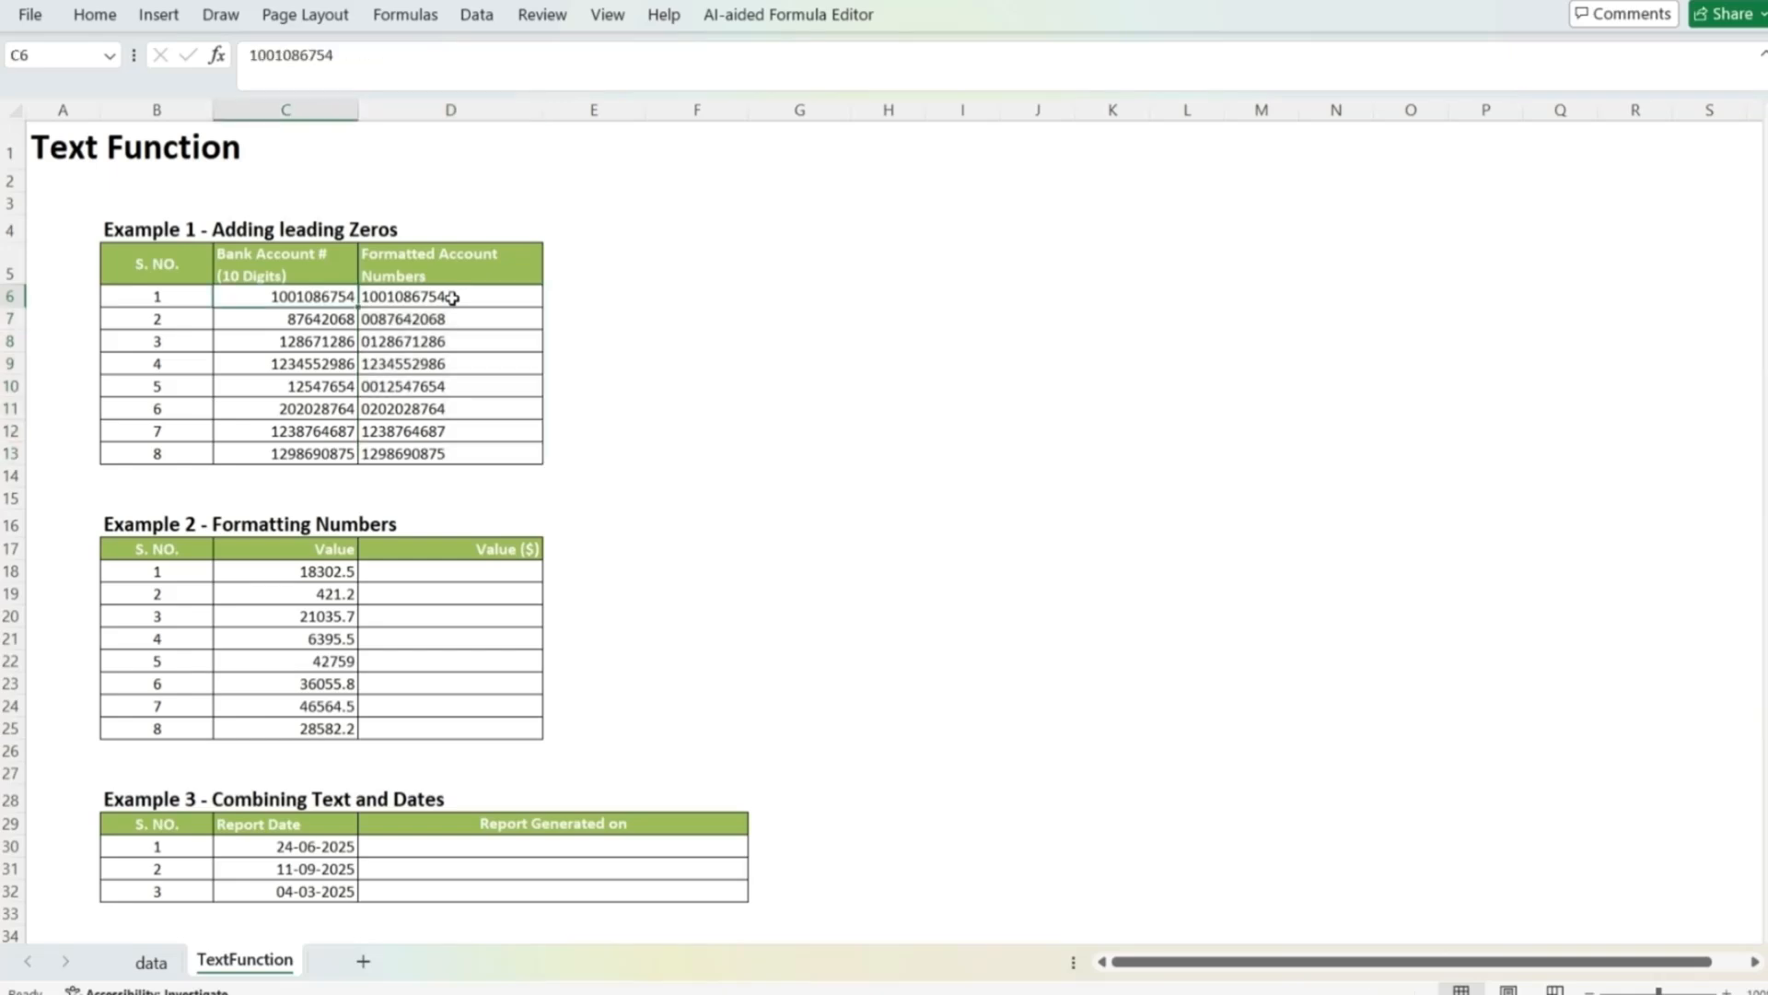
key(Right)
key(Down)
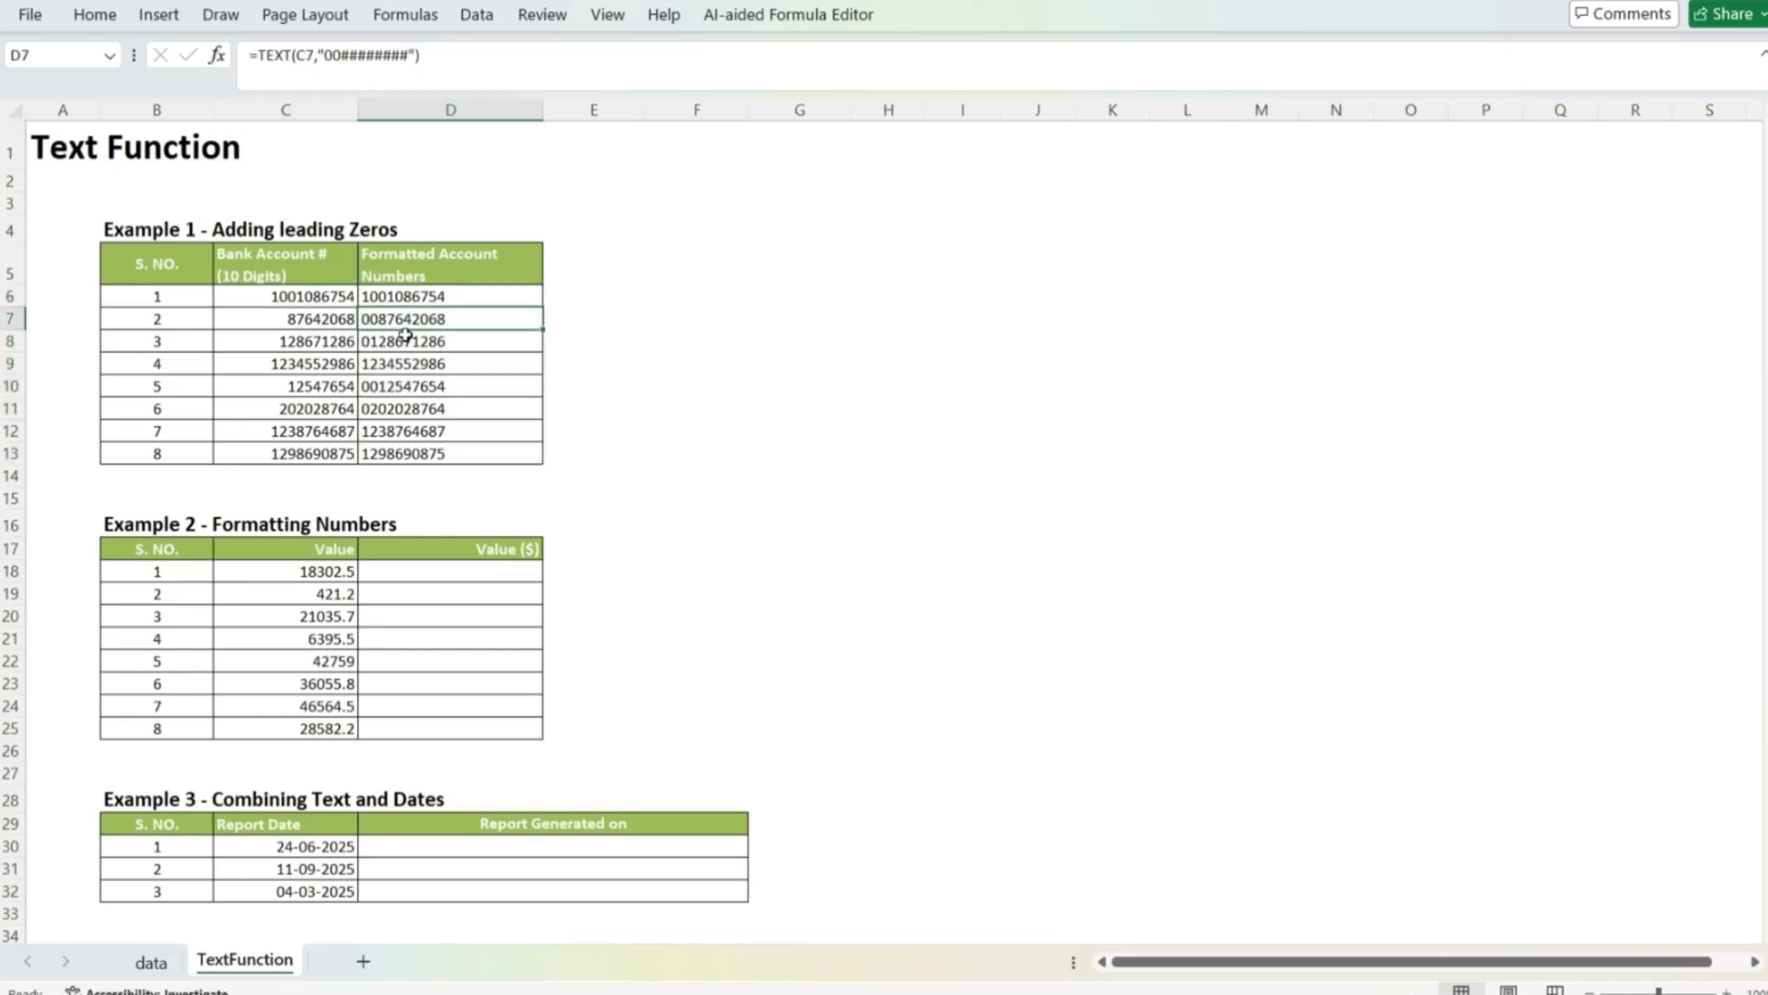
click(295, 320)
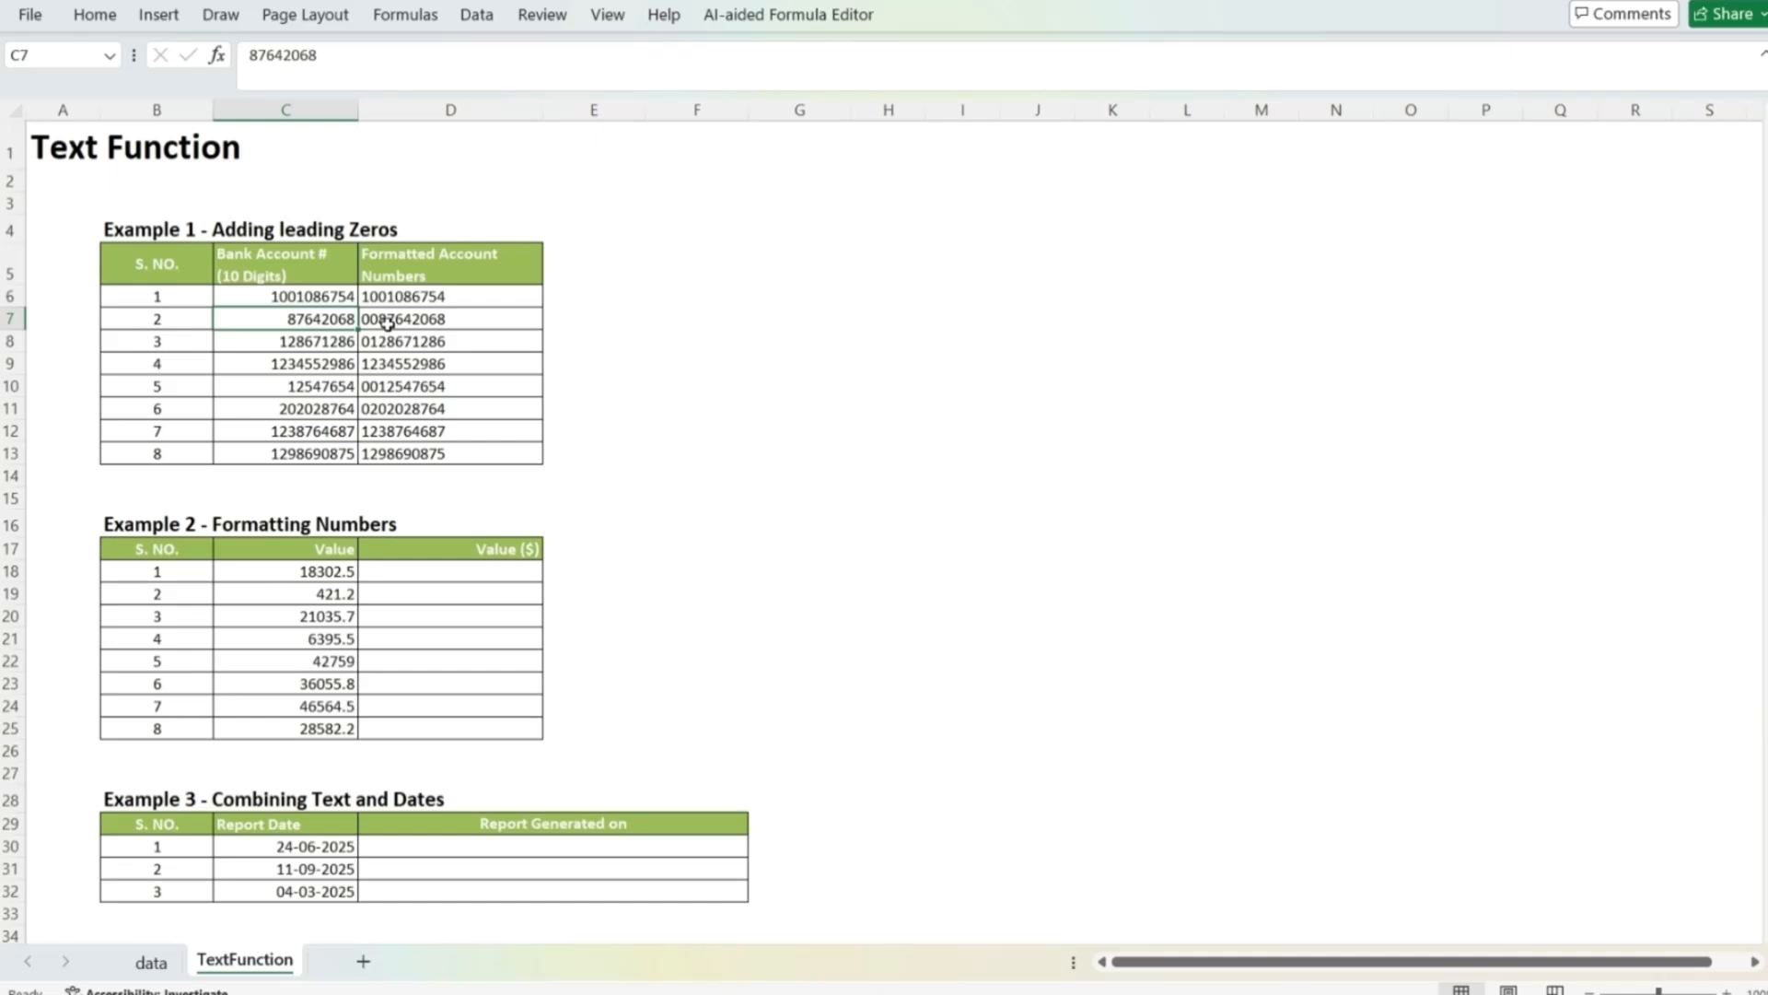
click(387, 321)
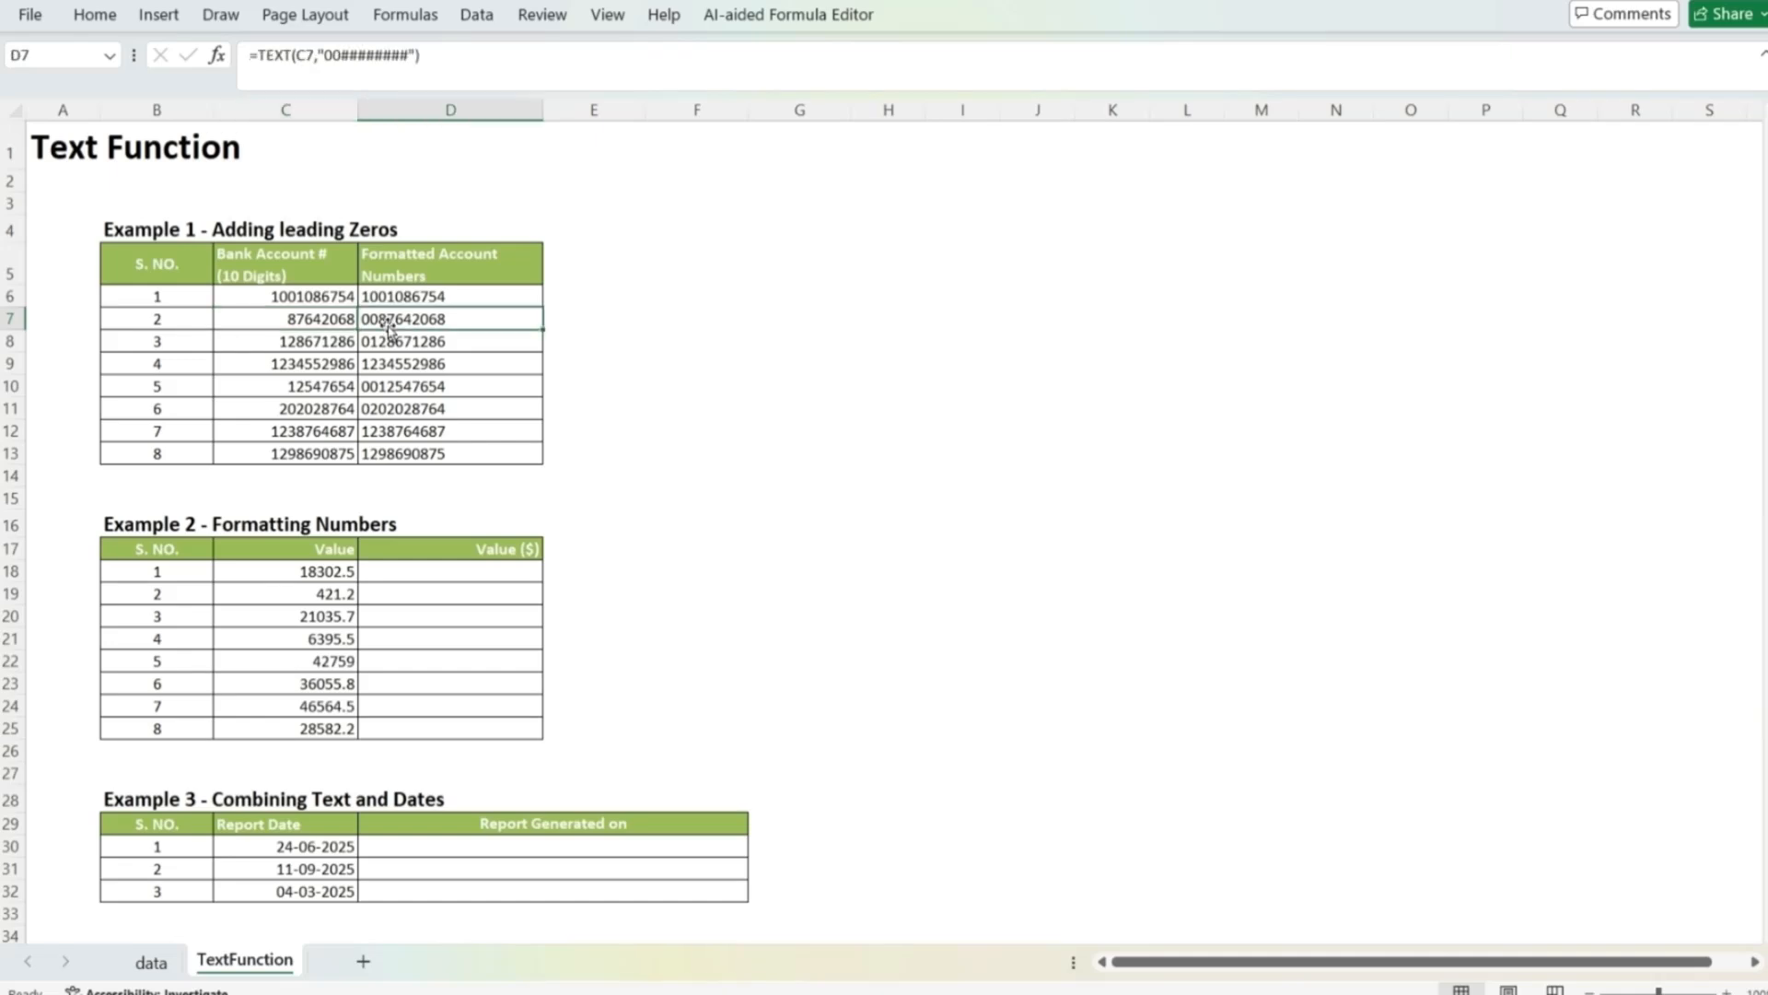
click(309, 345)
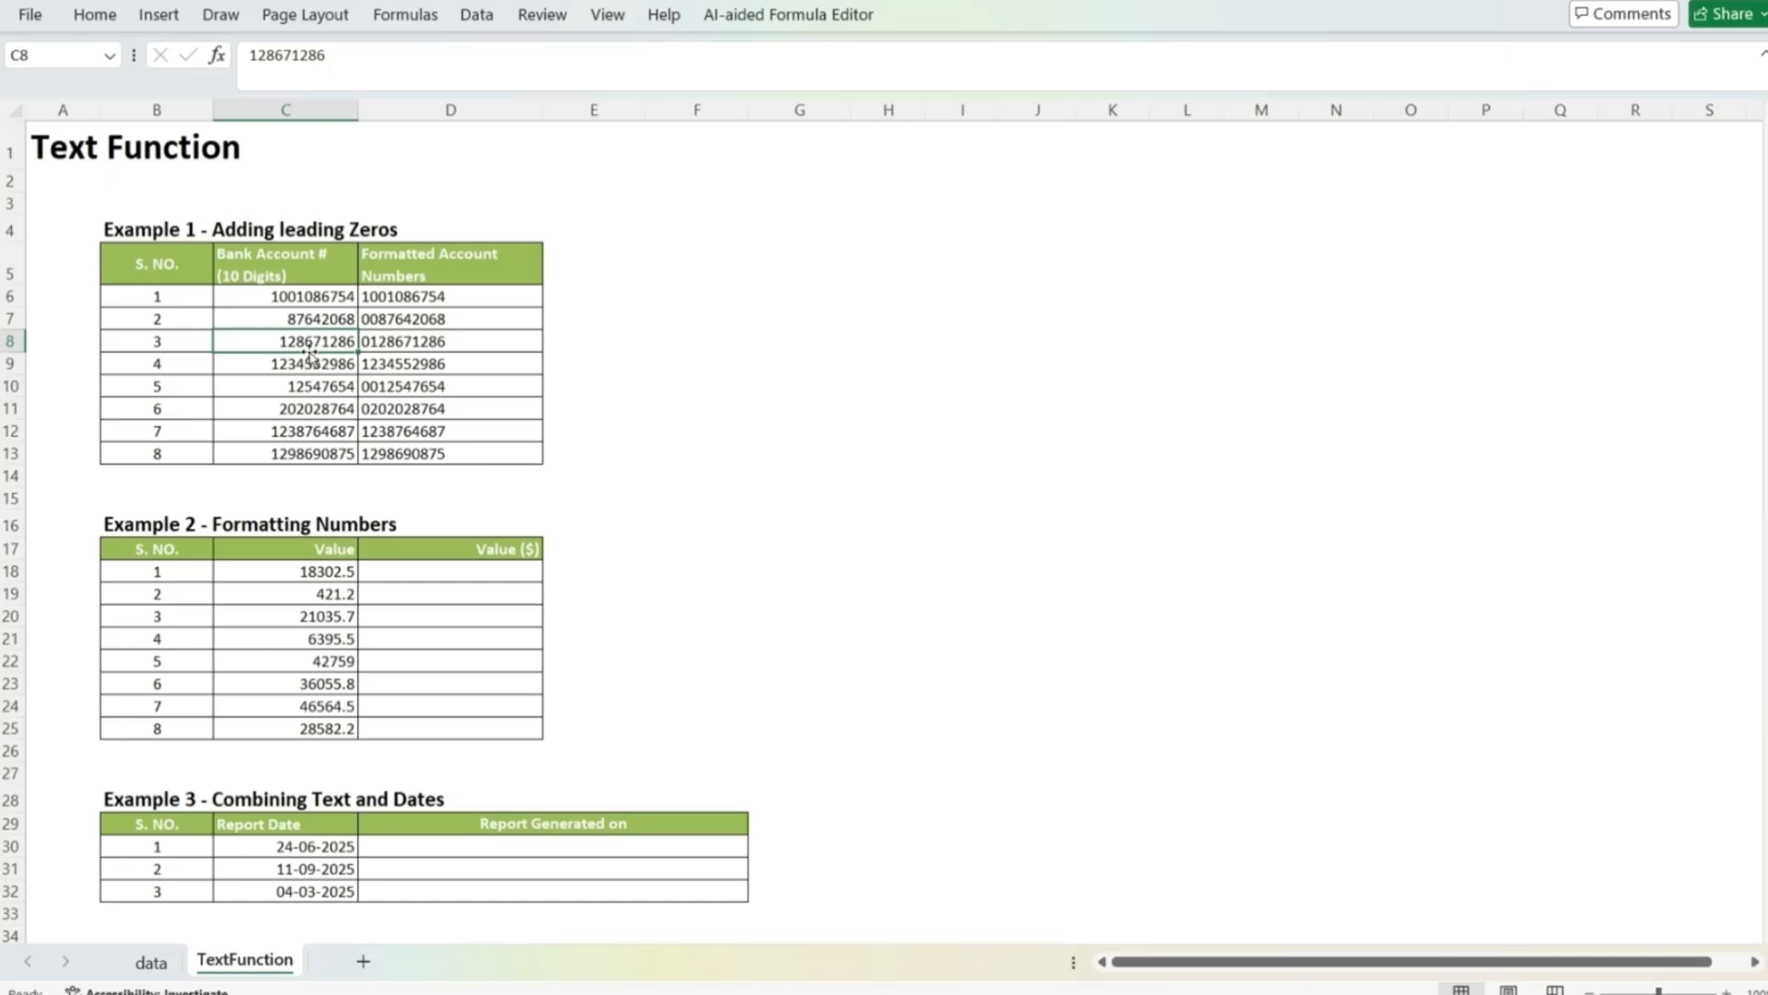
click(385, 341)
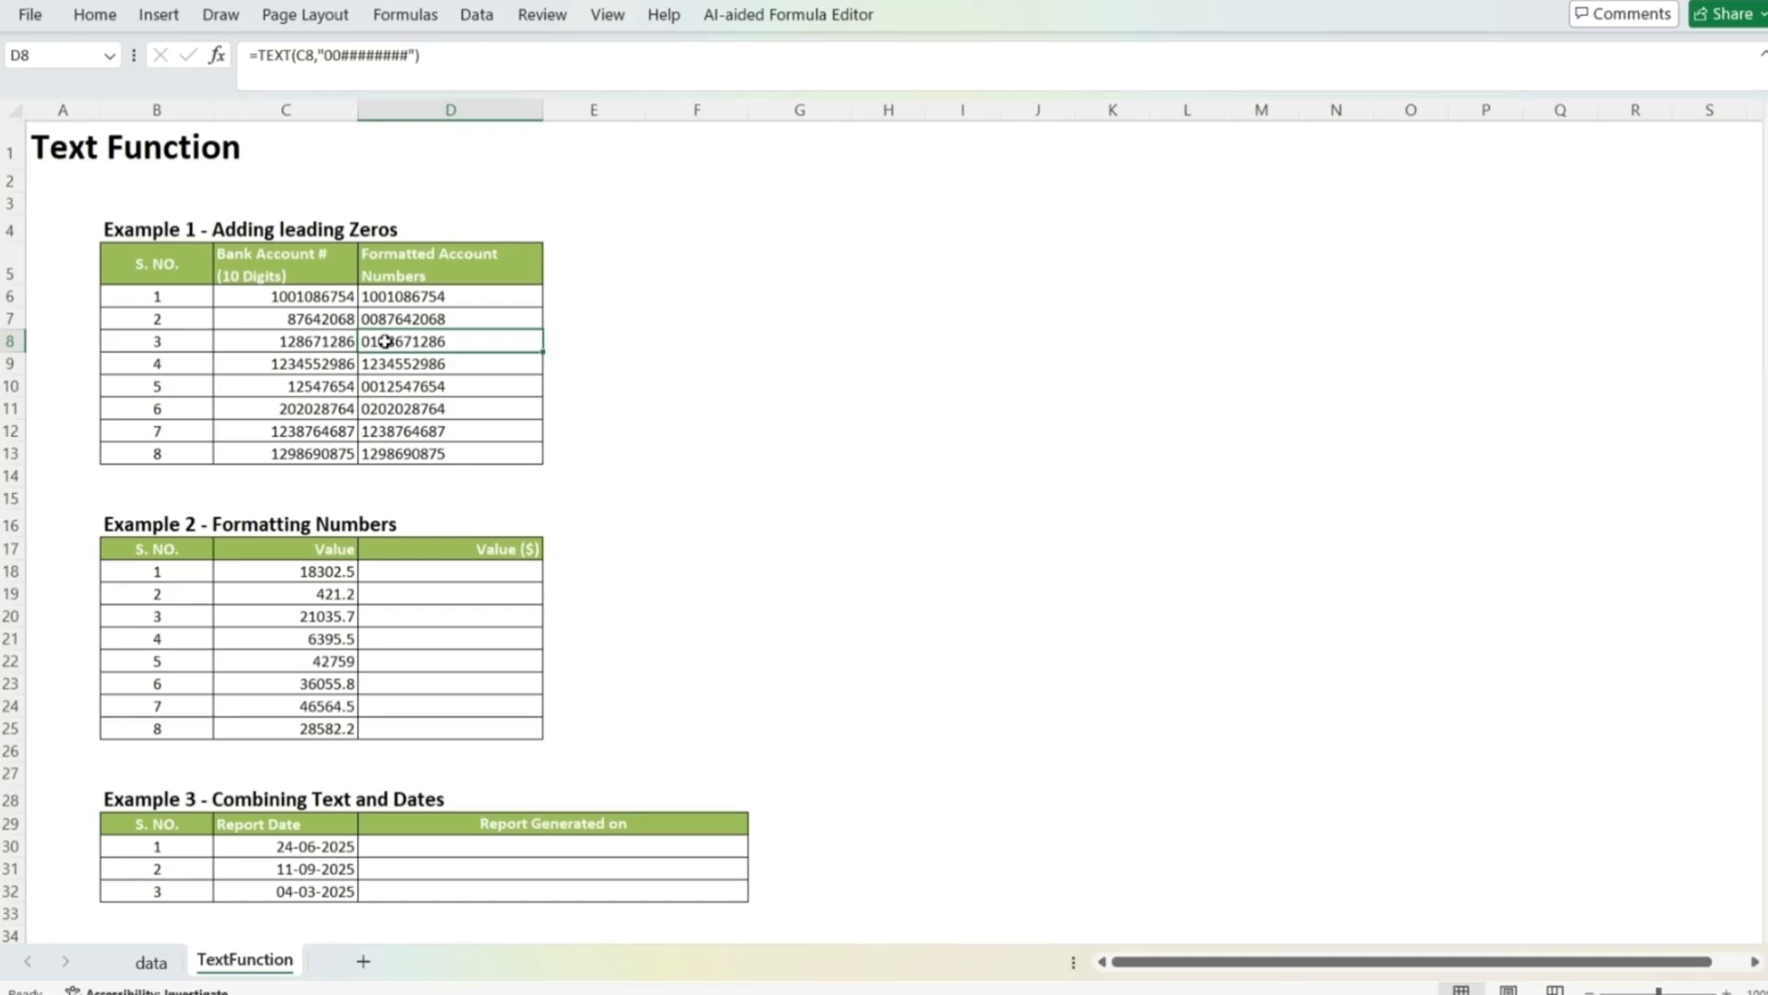
Step: Enter the formula =TEXT(C18,"$ ##,###.00") in D18 of Example 2 to format the first value as dollars
key(Down)
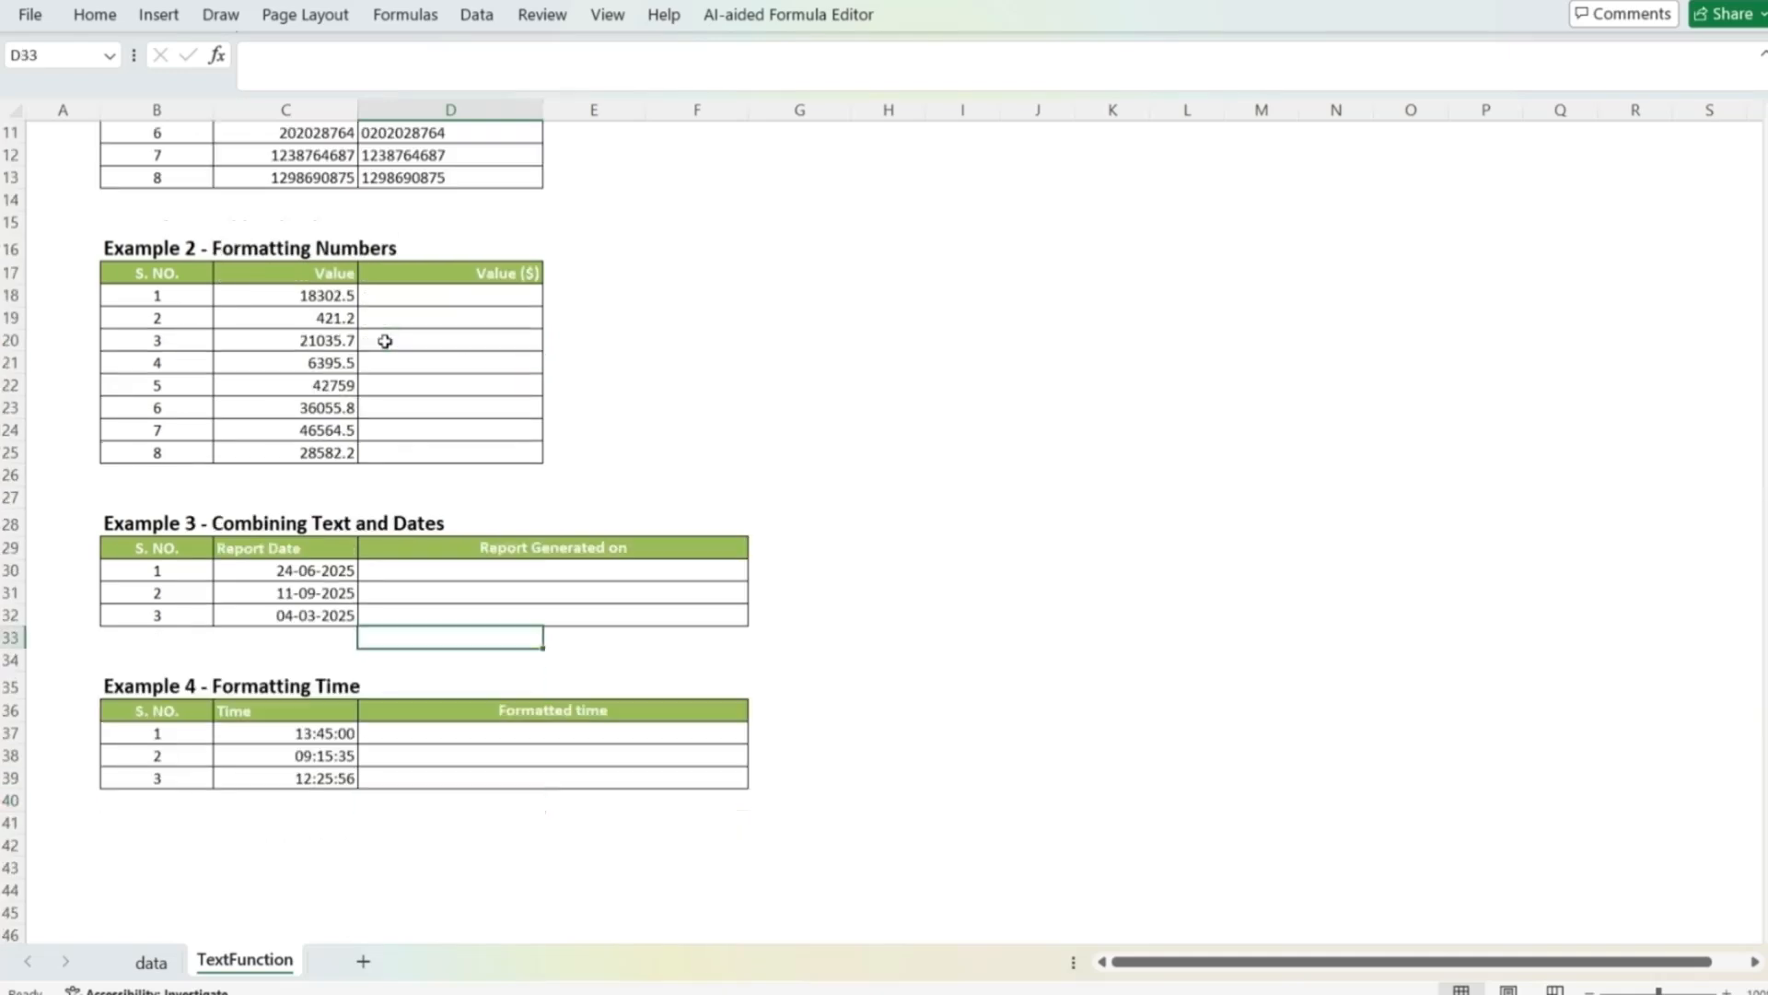
key(Up)
key(Up)
key(Up)
key(Up)
key(Up)
key(Up)
key(Up)
key(Up)
key(Up)
key(Up)
key(Up)
key(Up)
key(Up)
key(Up)
key(Up)
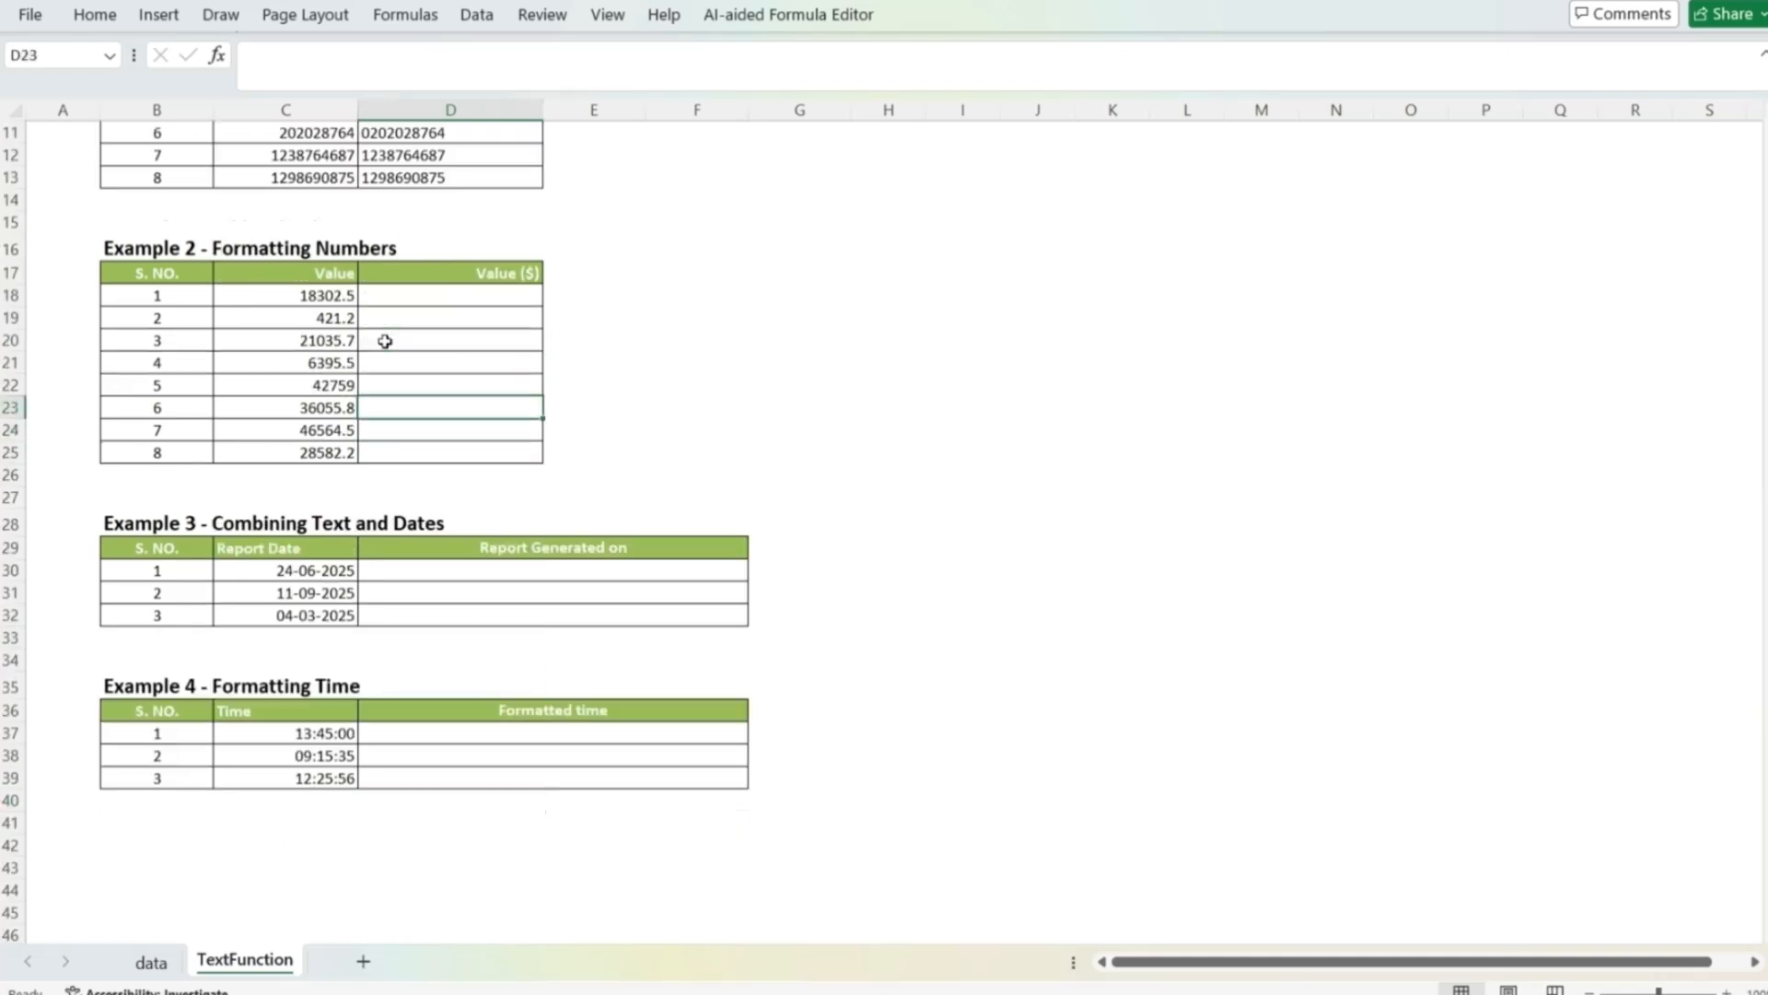
key(Left)
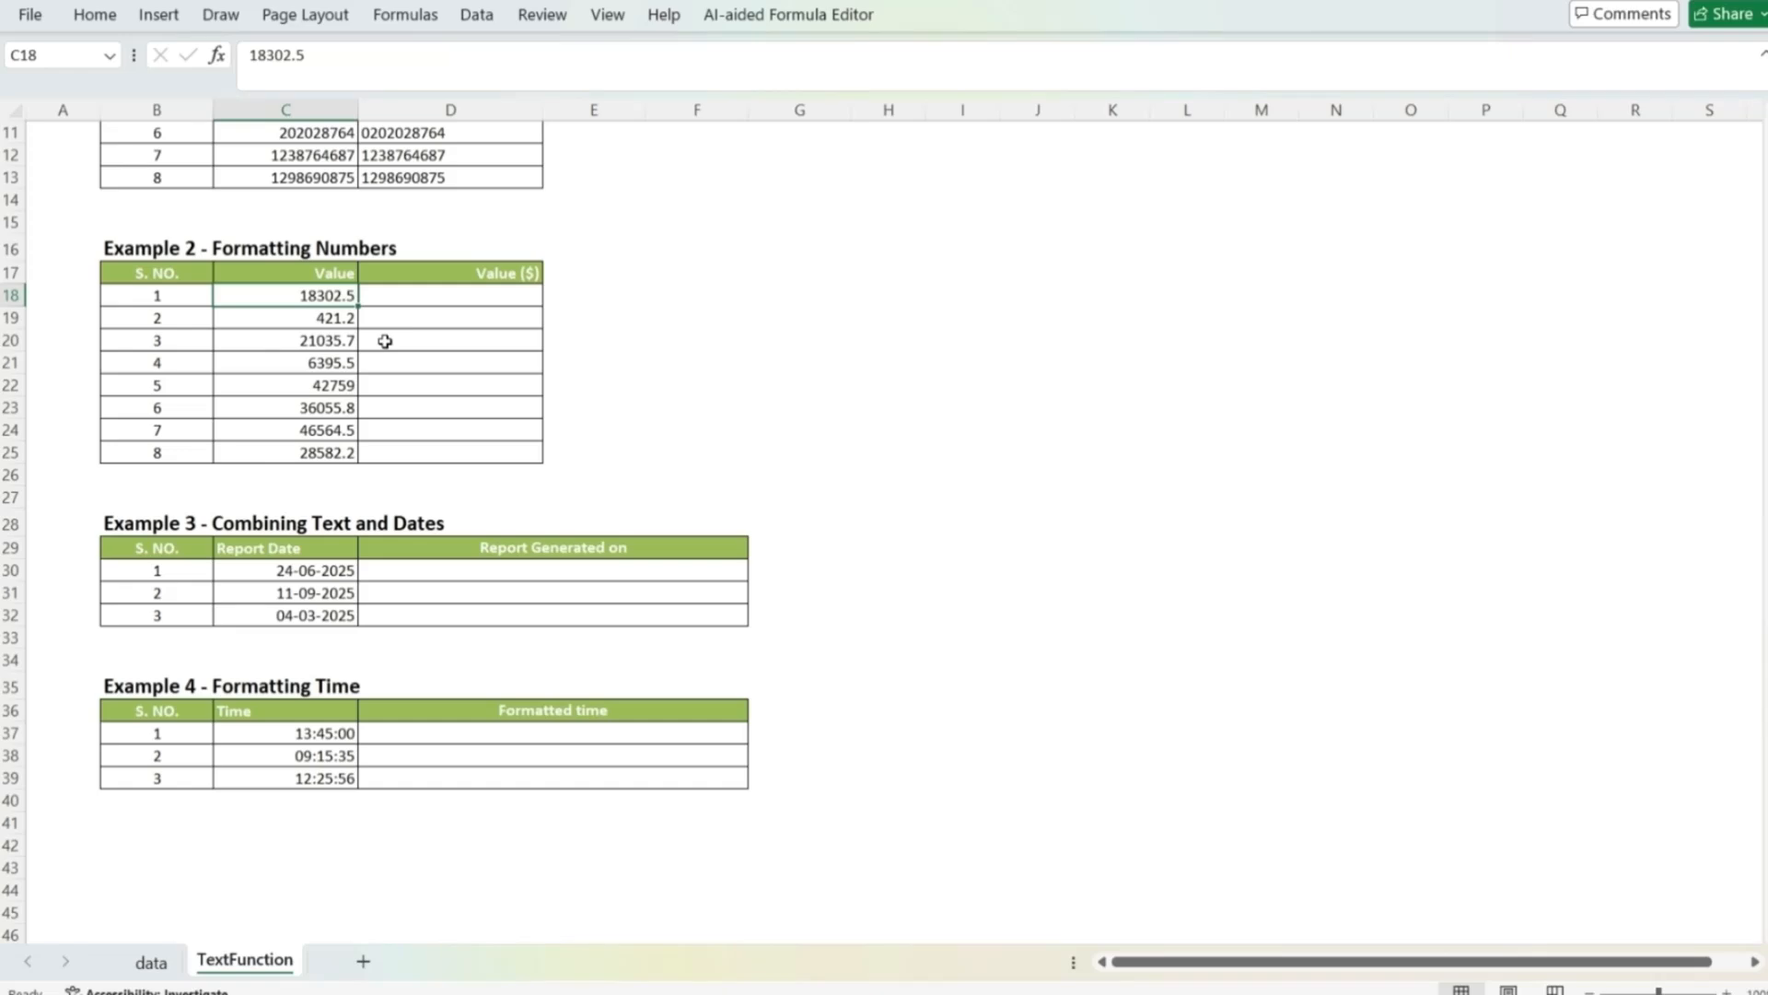
key(Right)
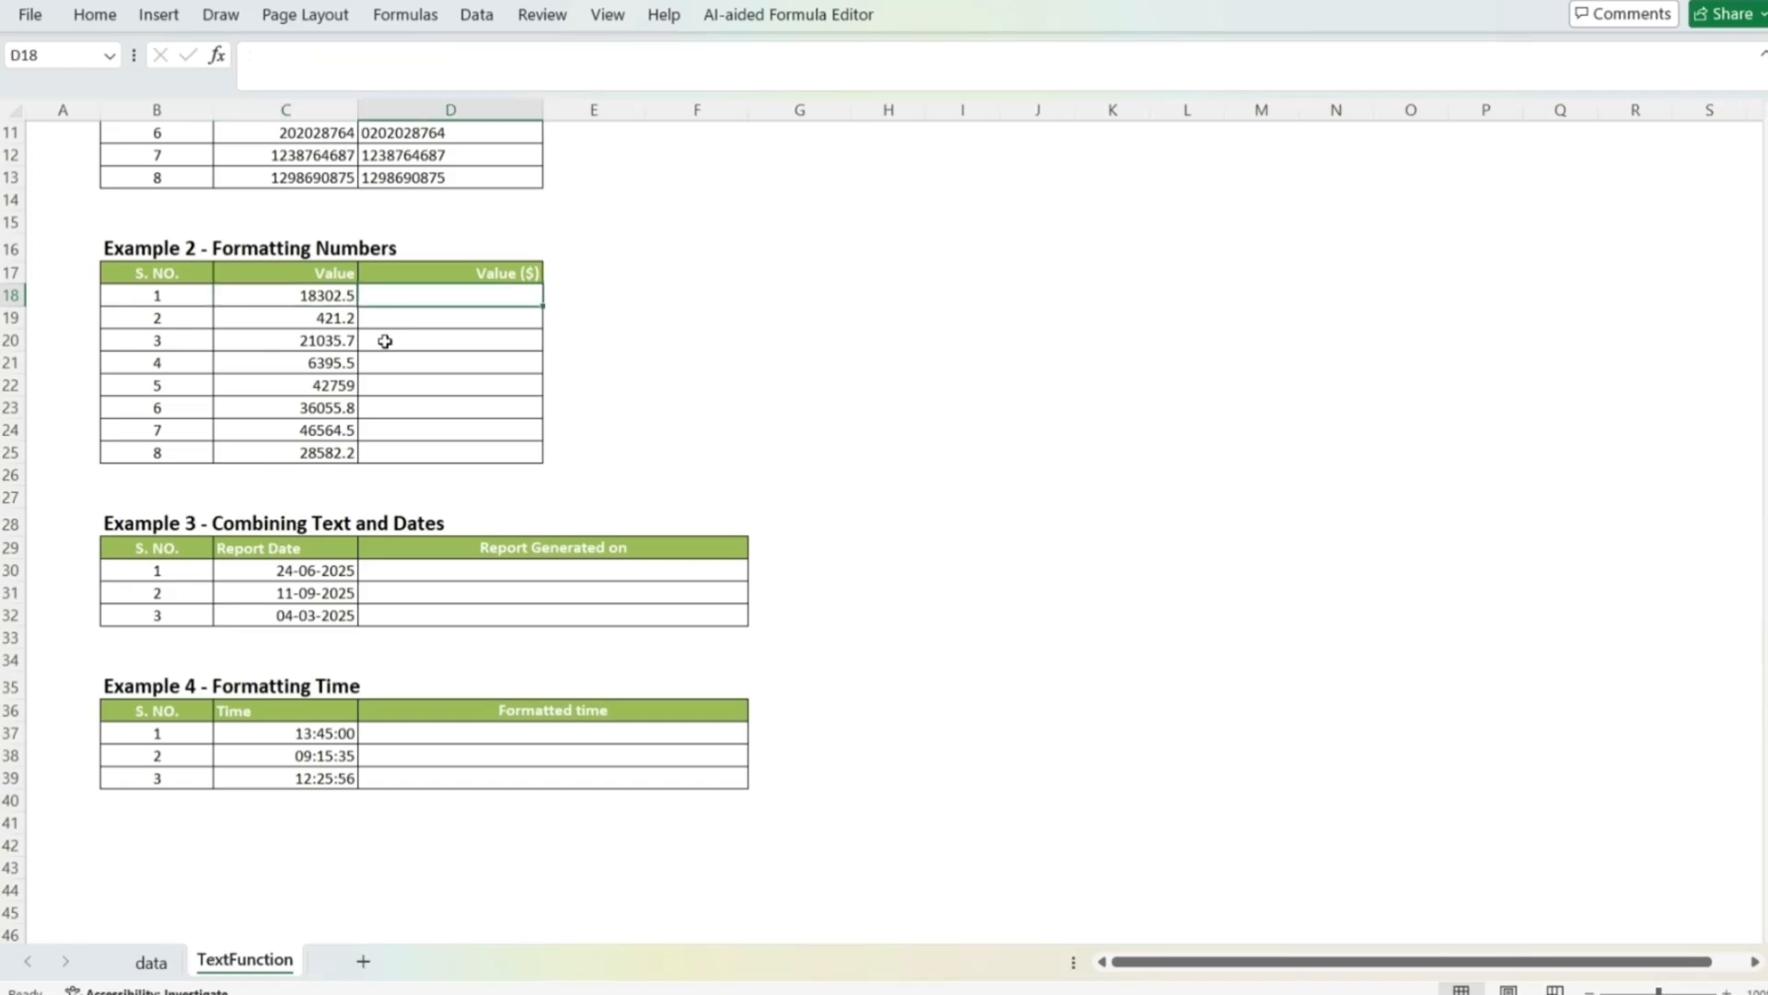
text(=)
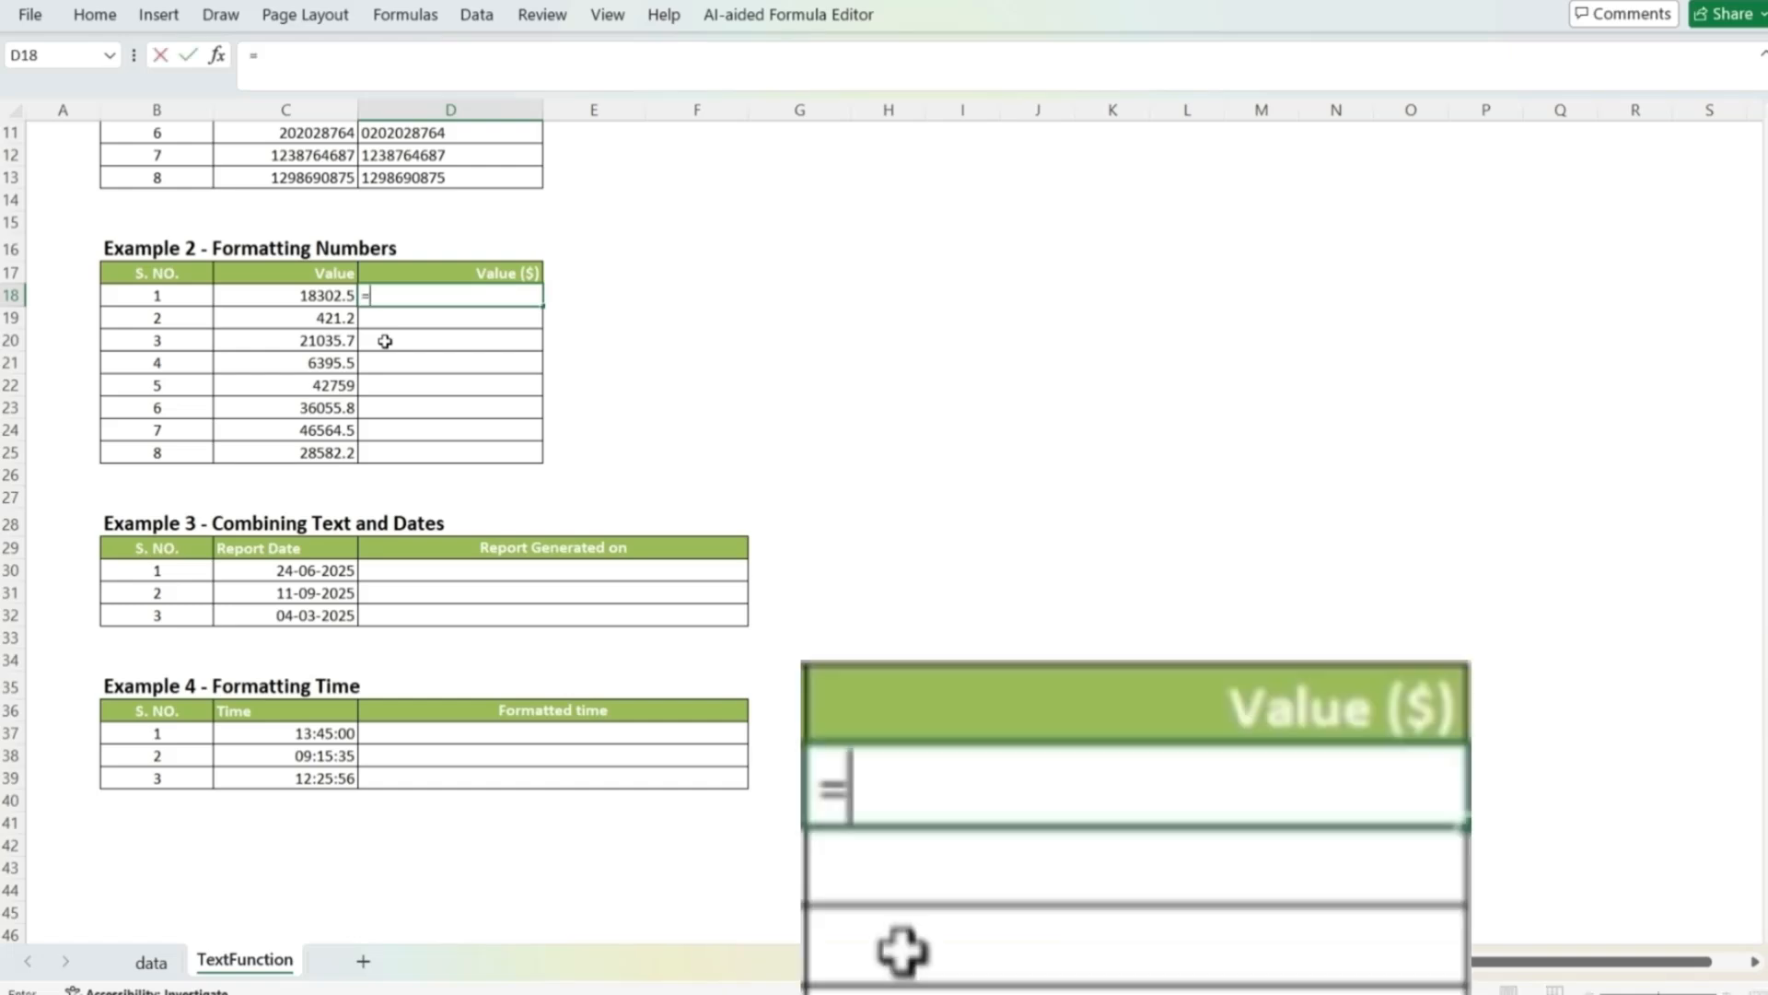
text(text()
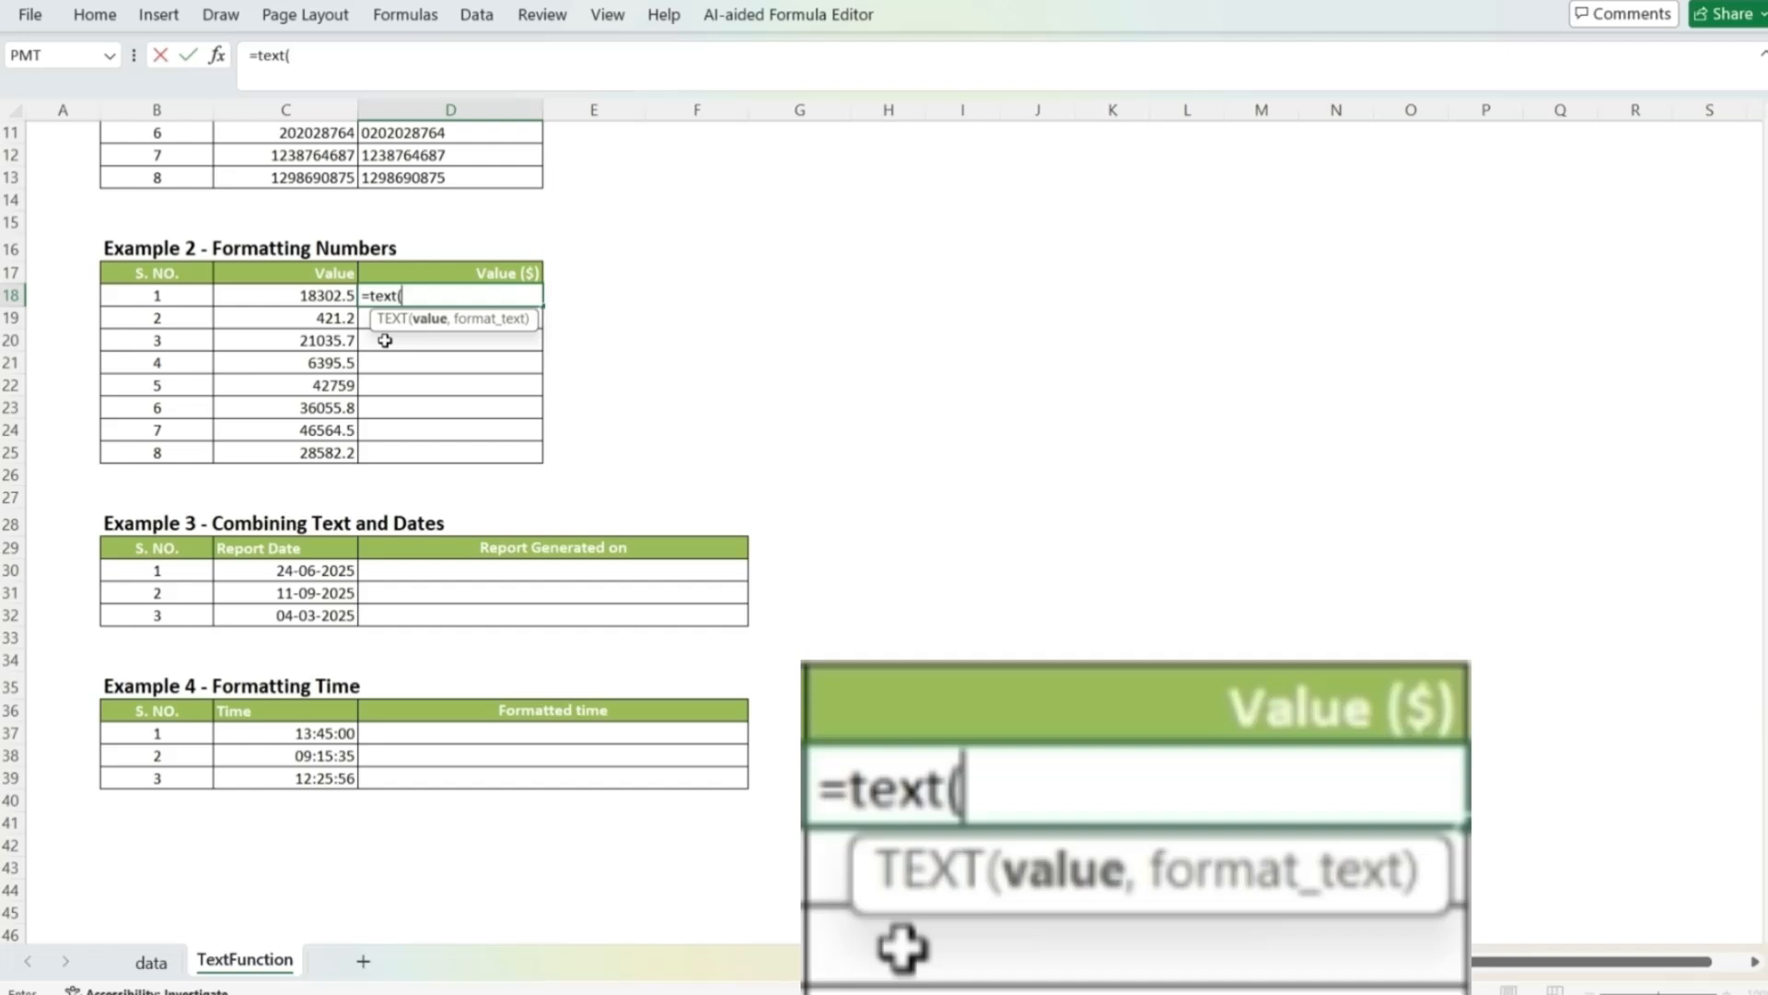
key(Left)
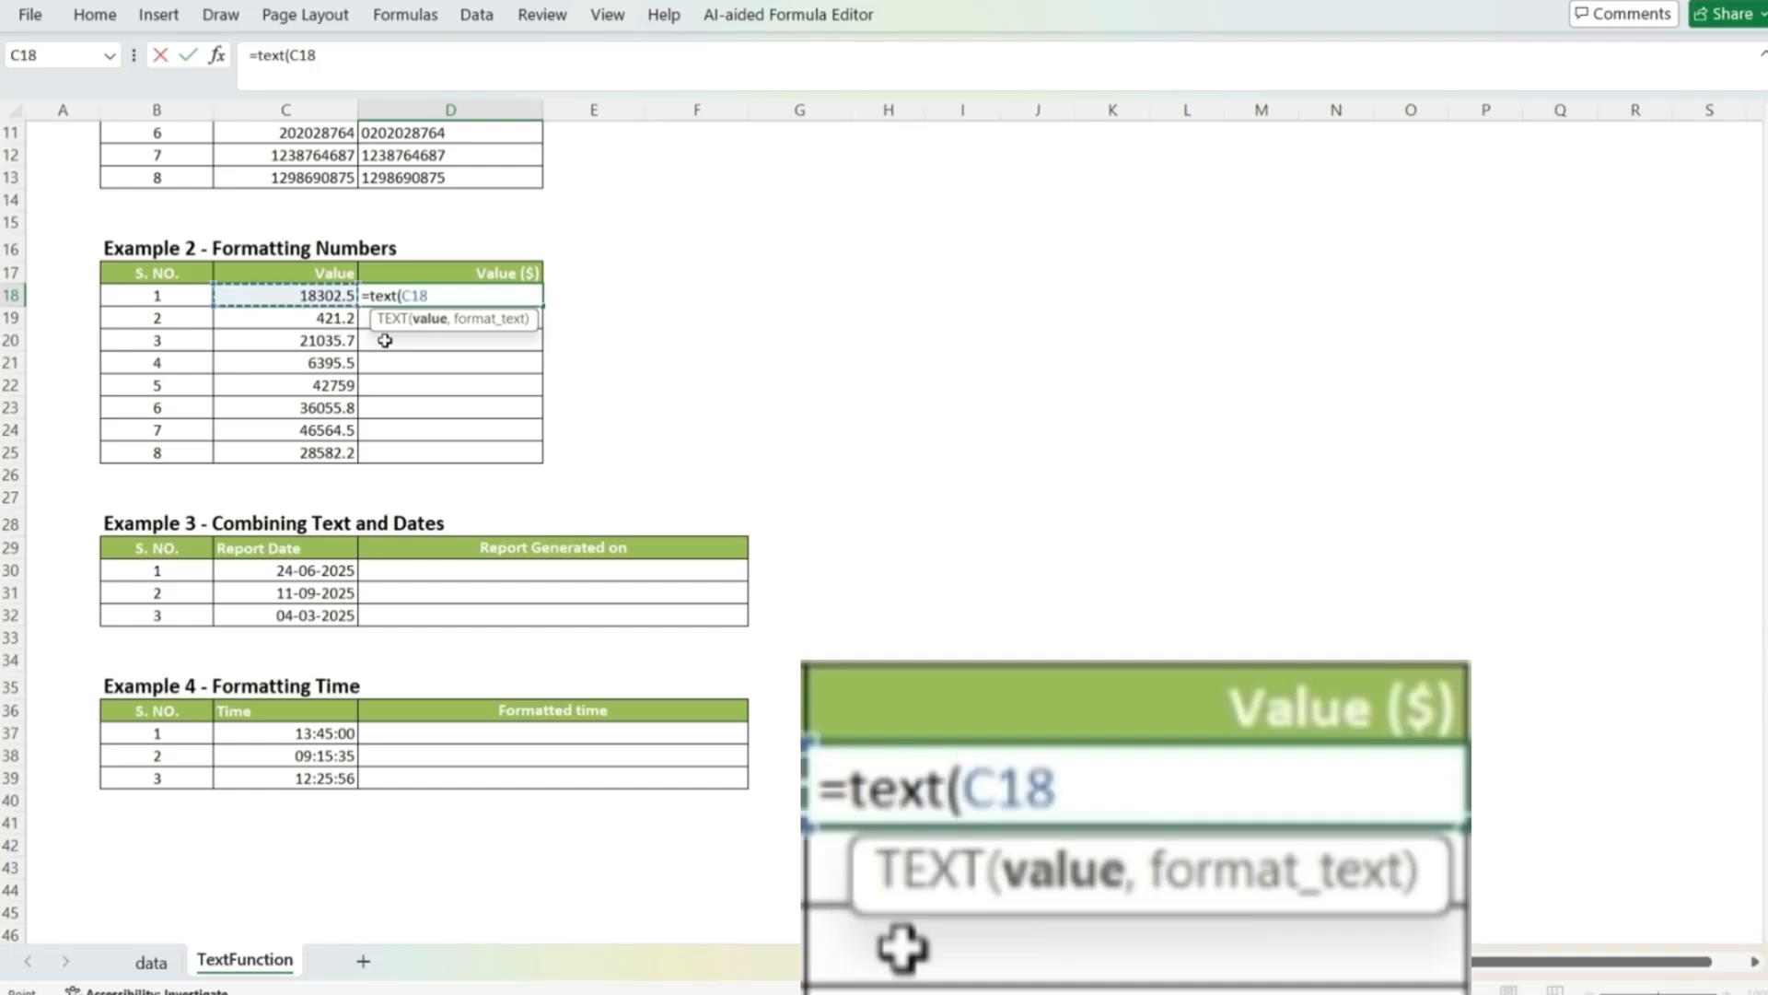
text(,)
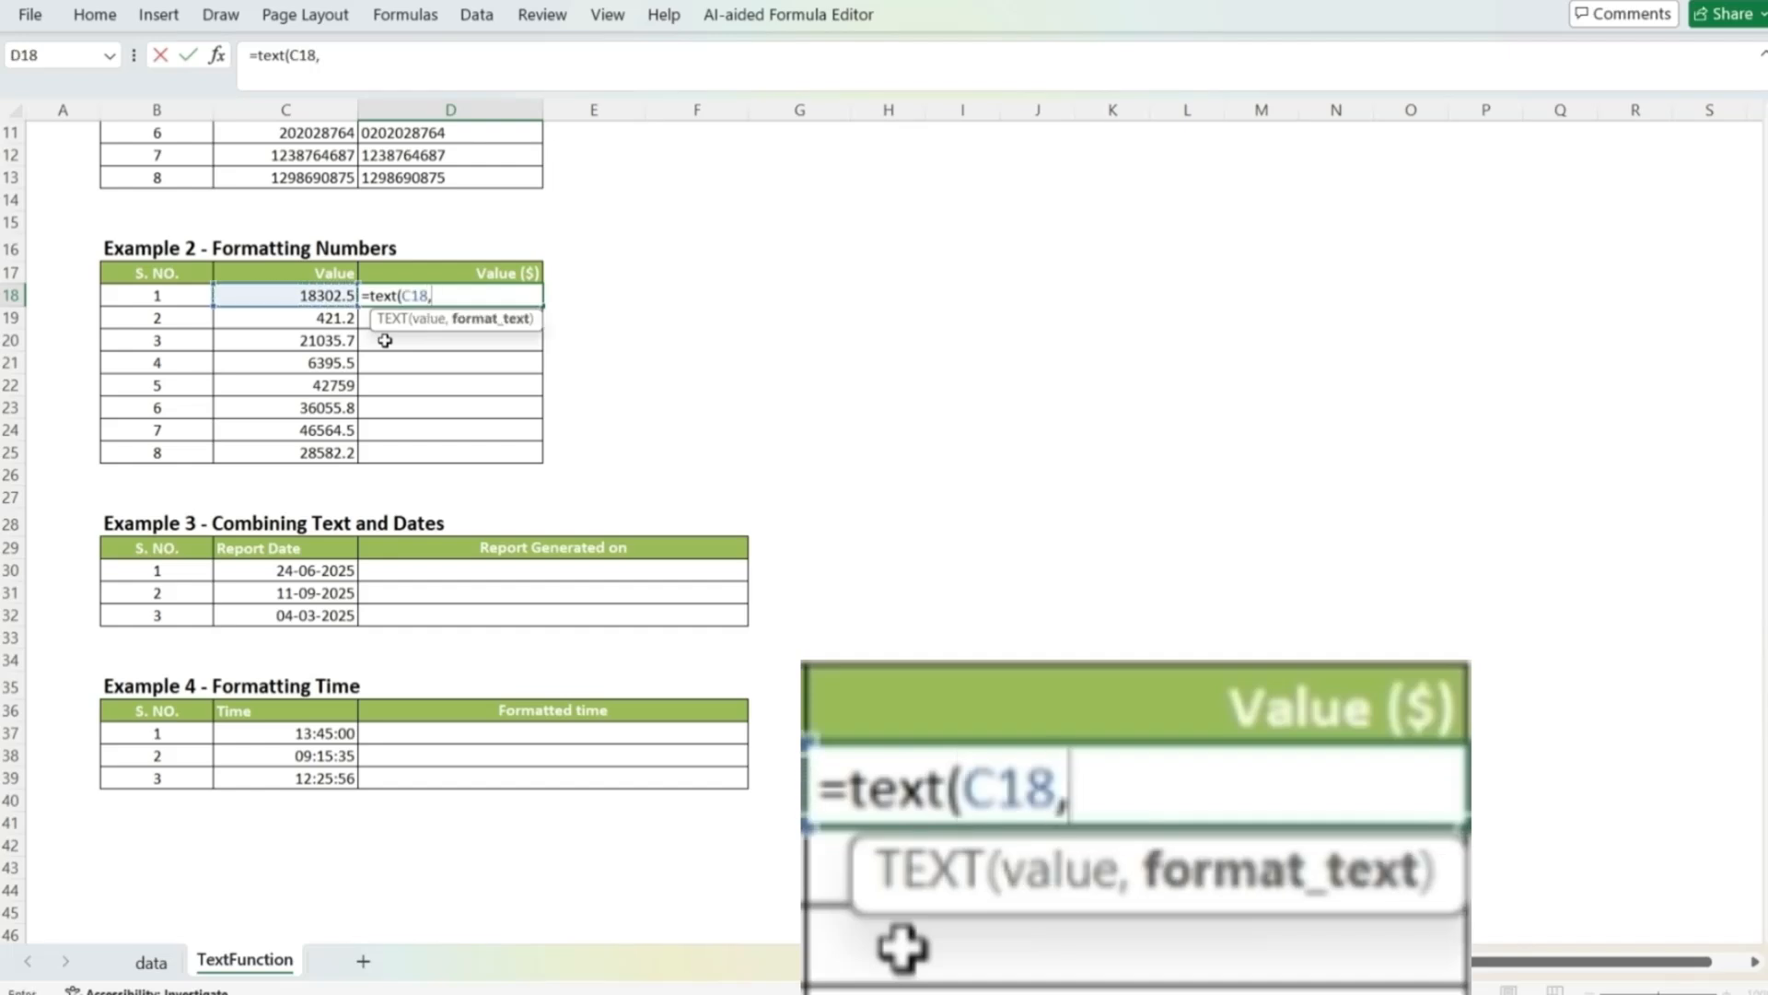
text(" $)
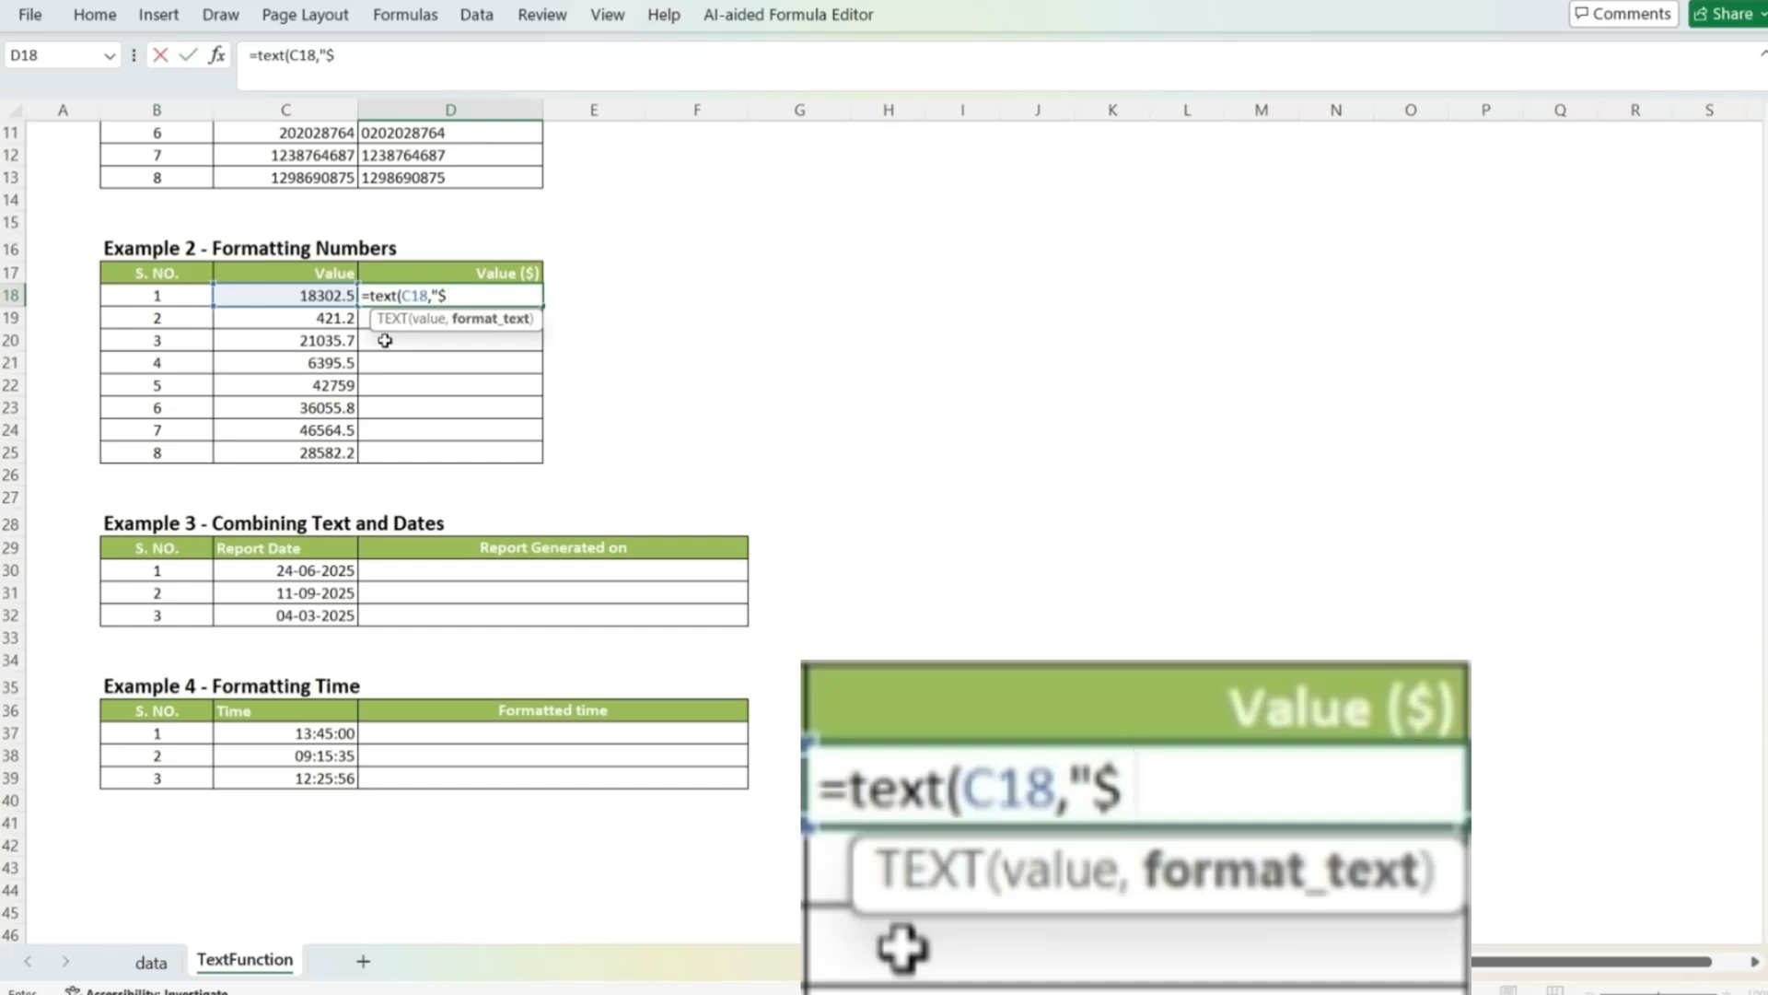
text(##,)
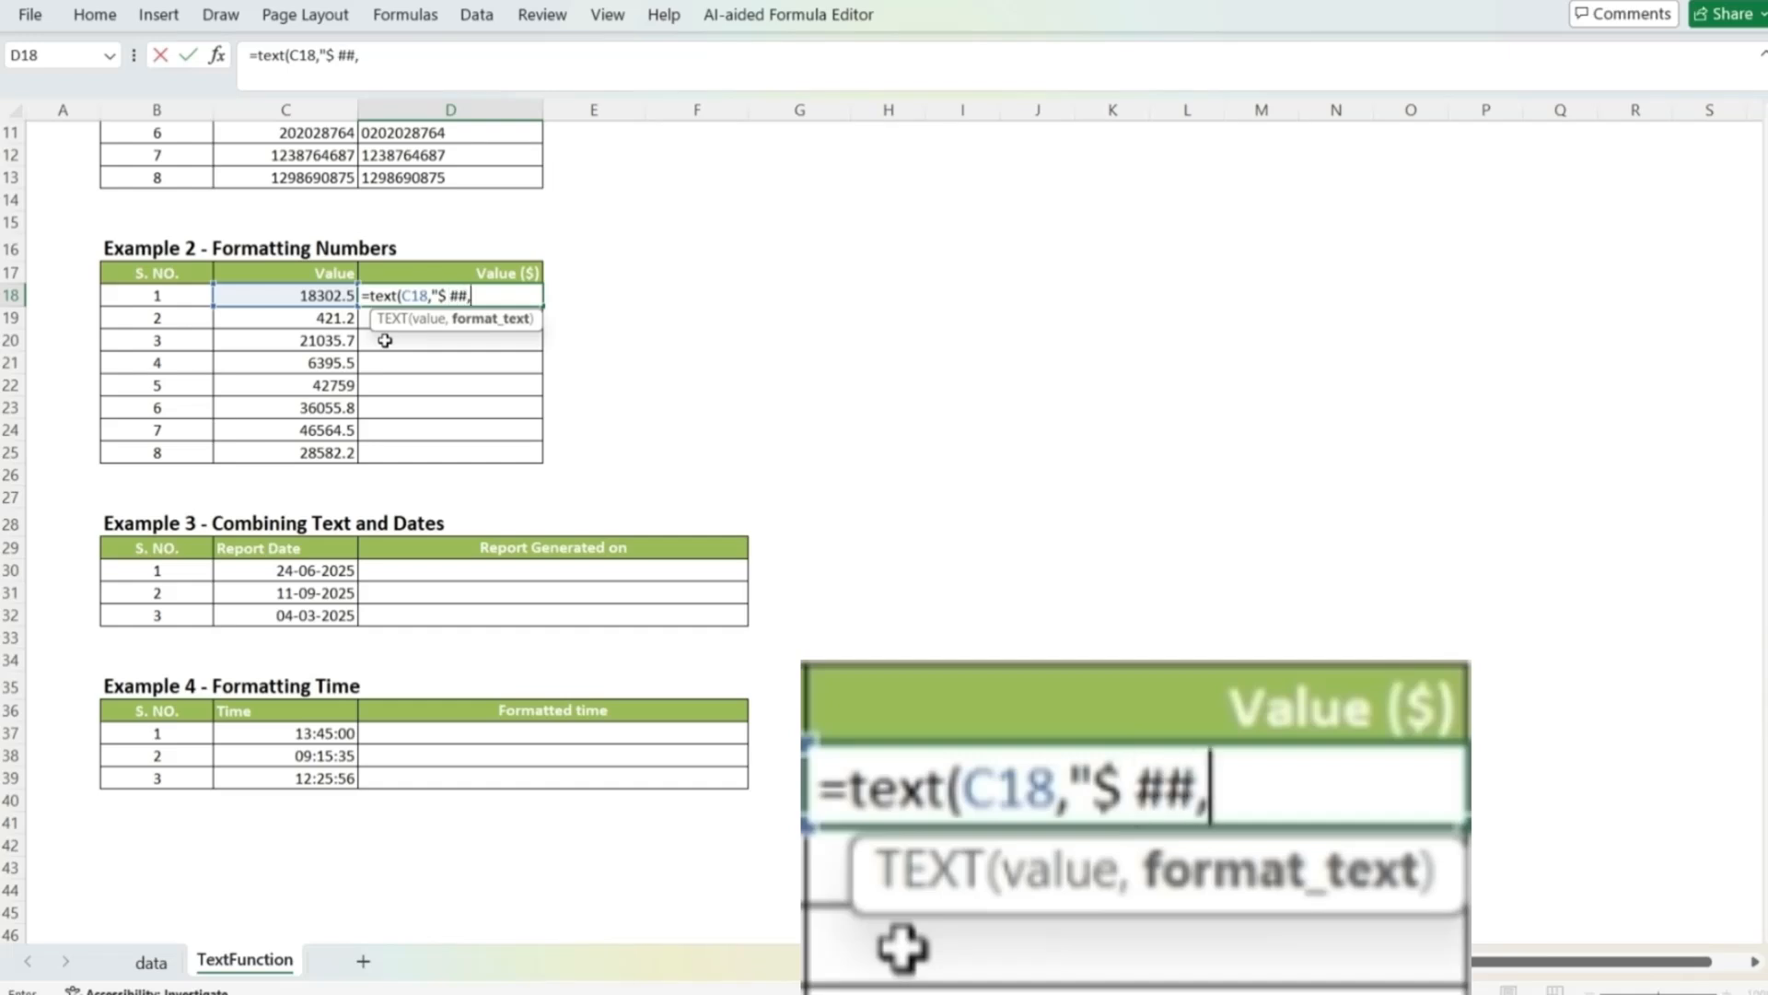
text(#)
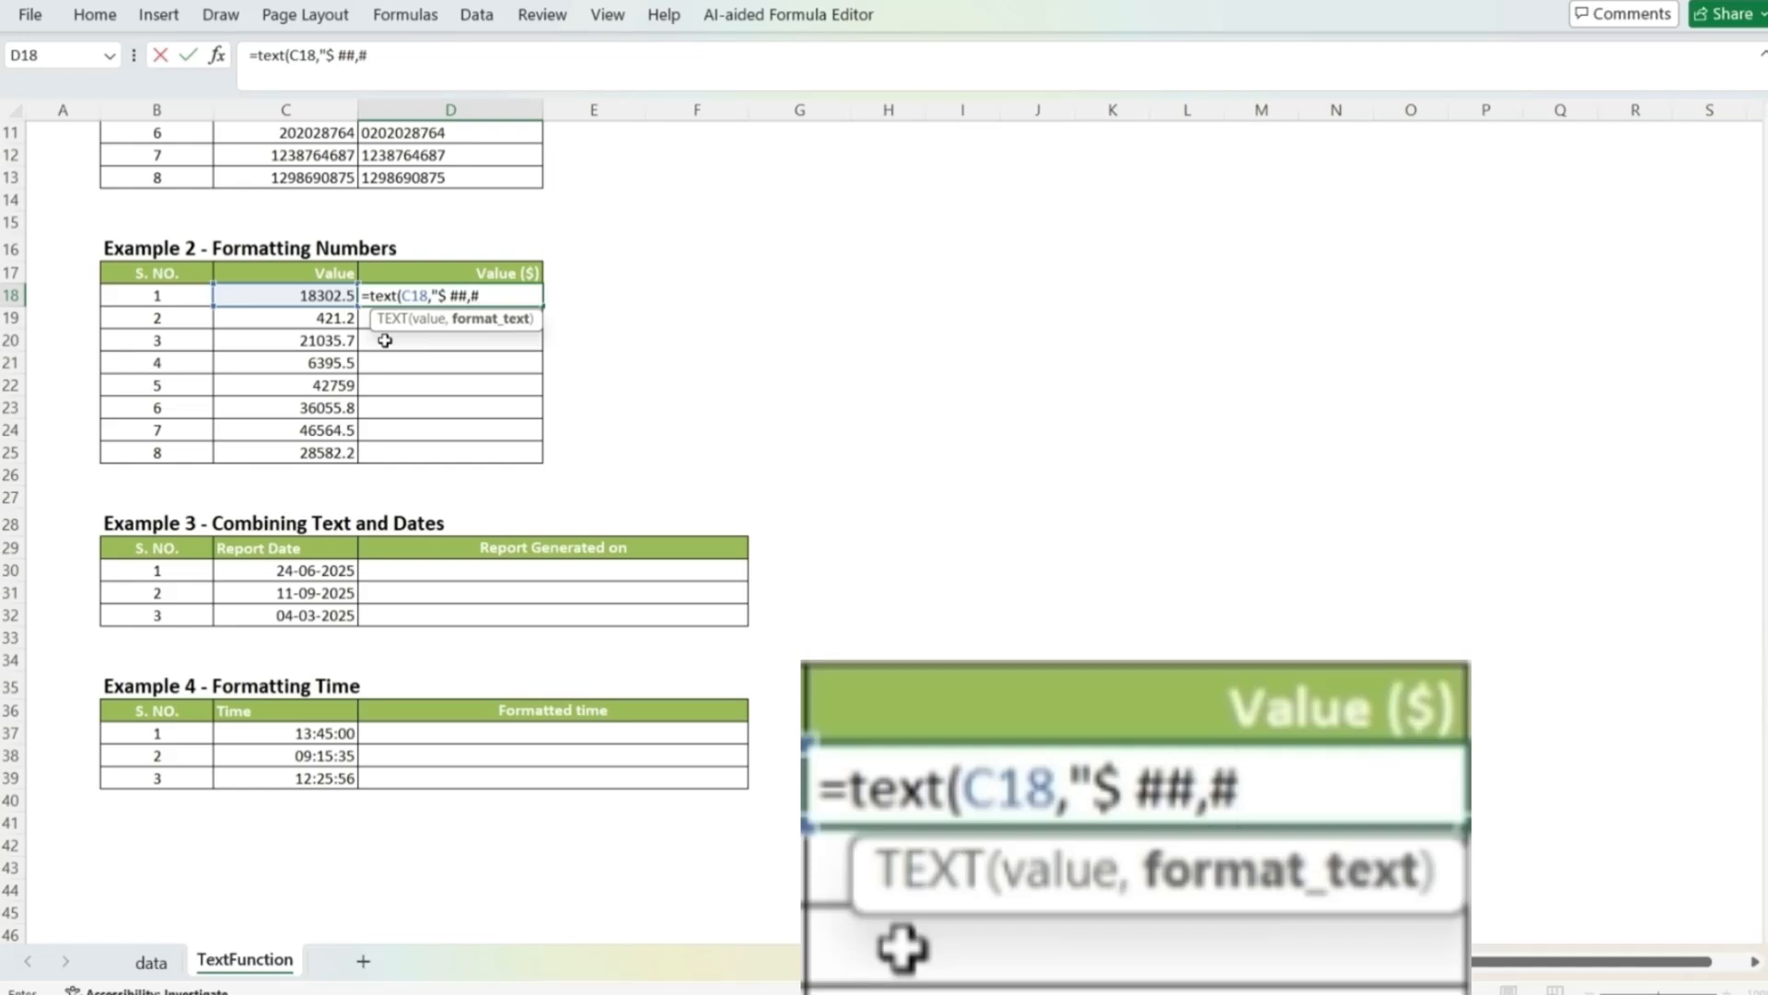
text(##.00)
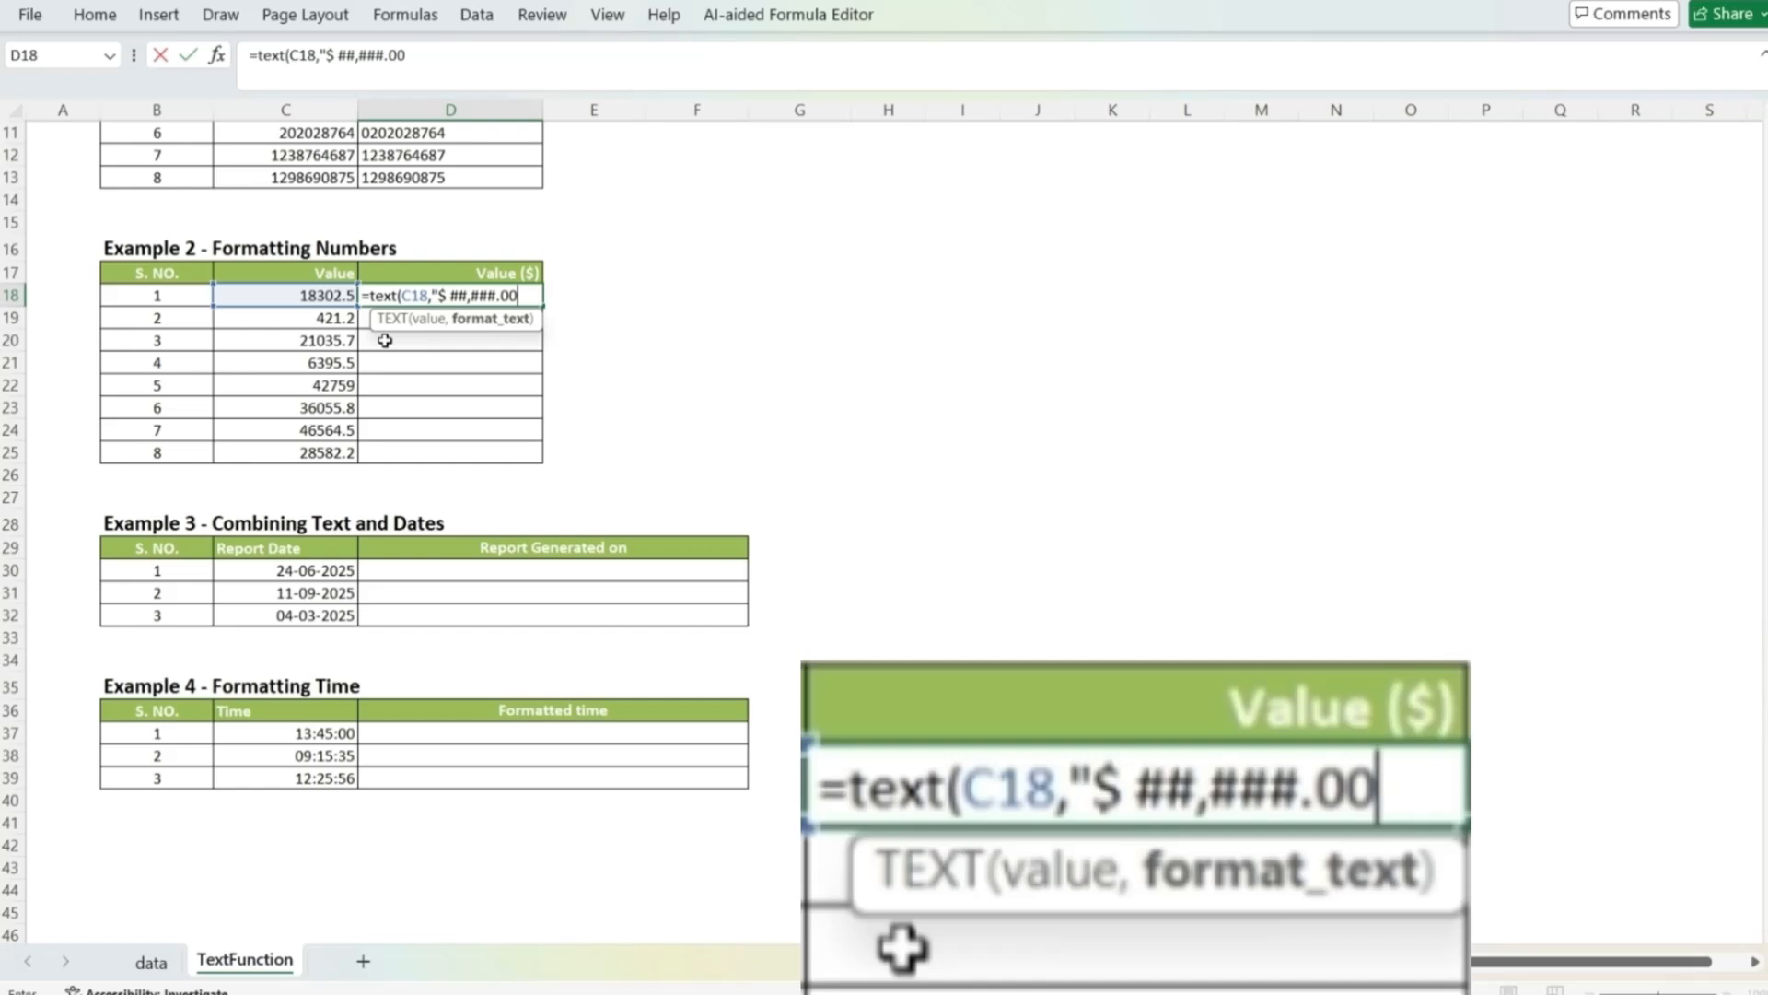
text(")
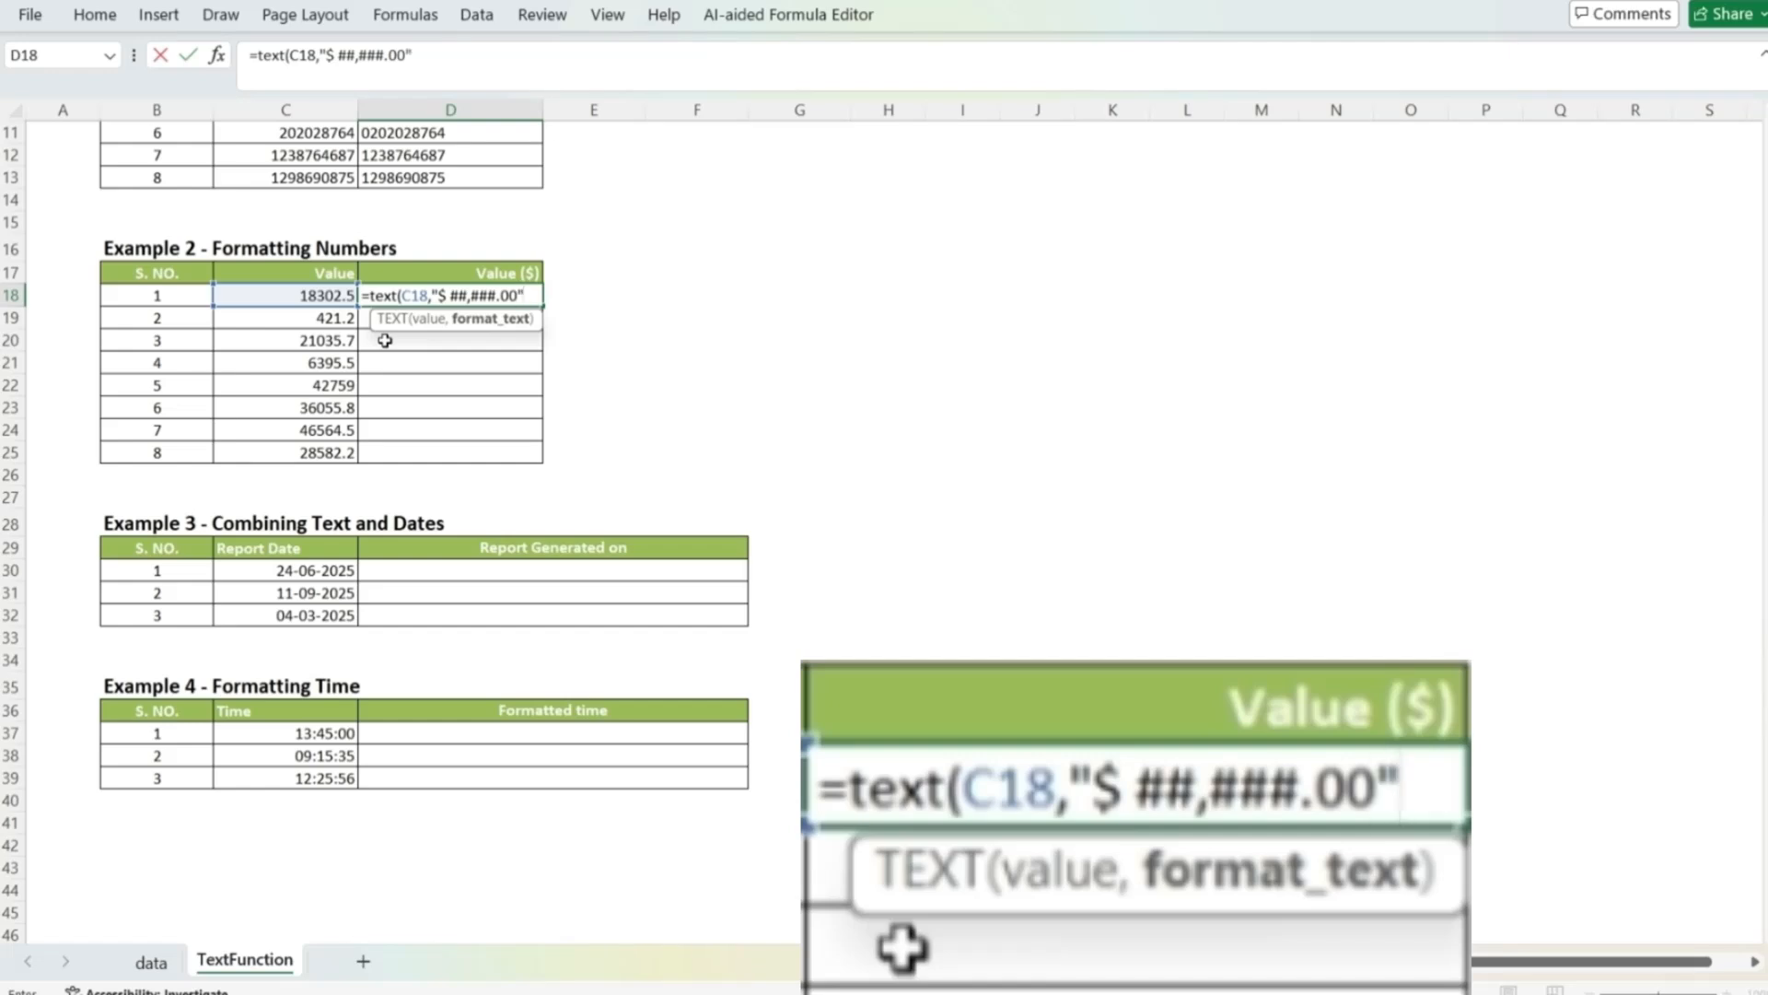
text())
key(Return)
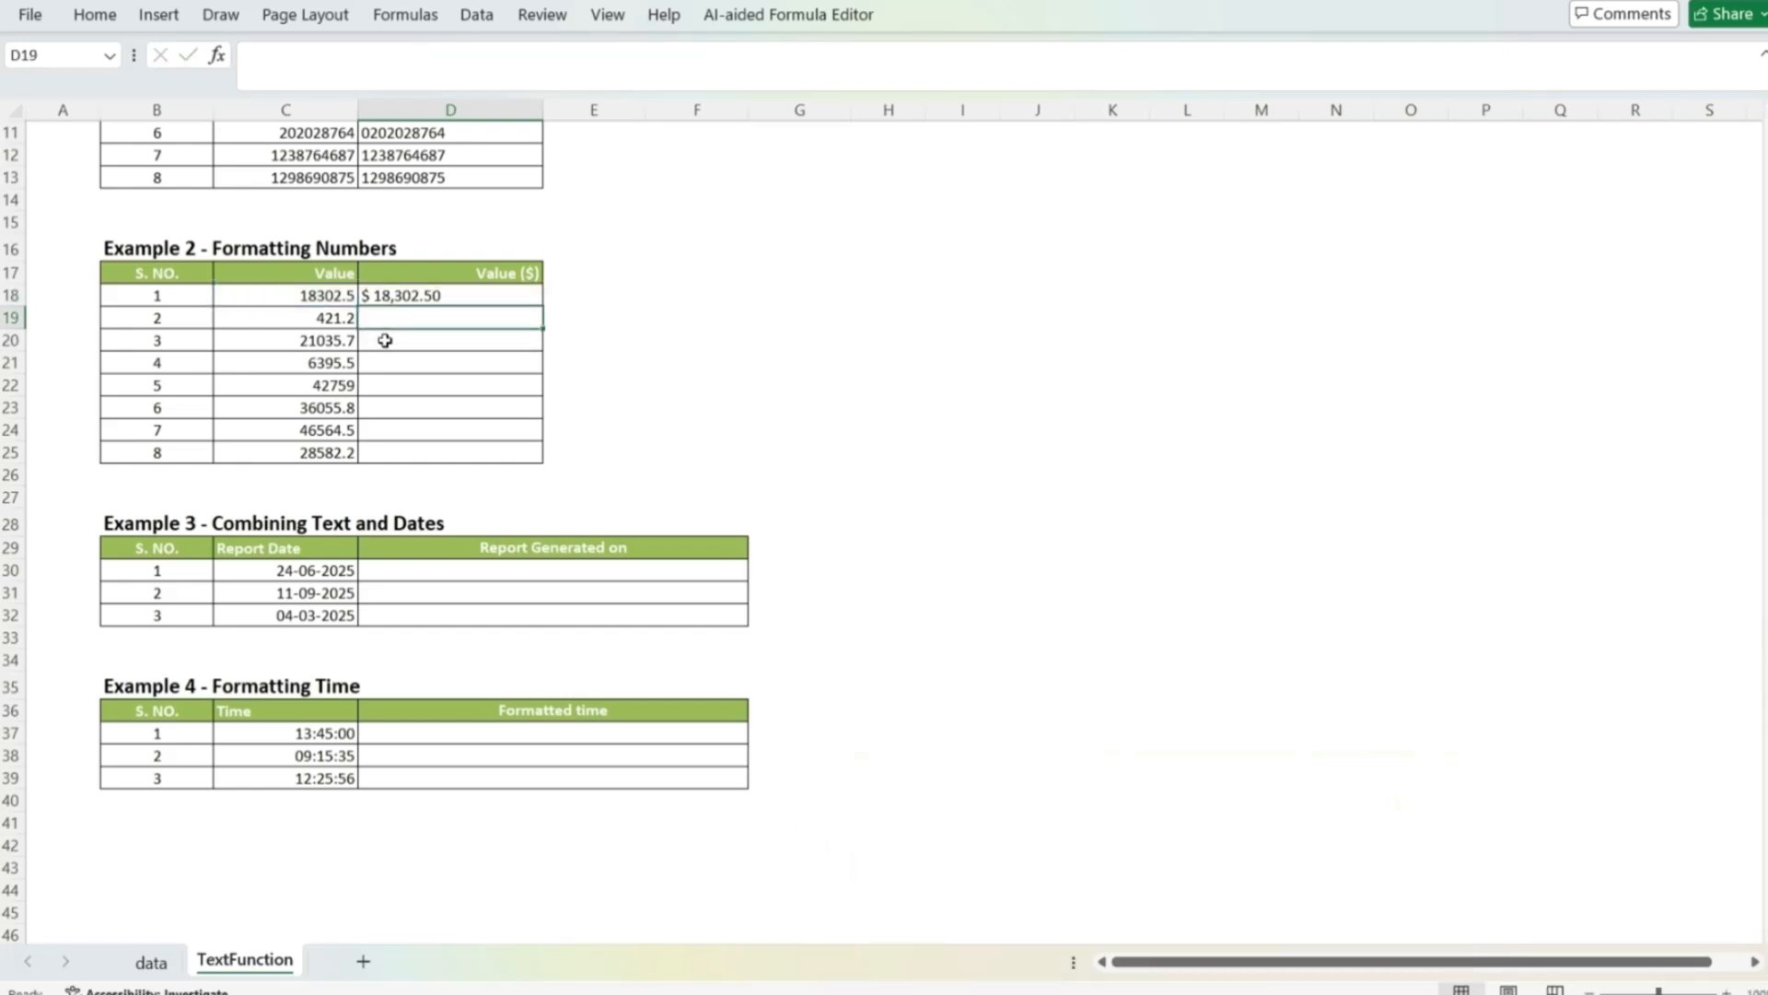
Step: Fill the dollar-format formula from D18 down through D25
key(Up)
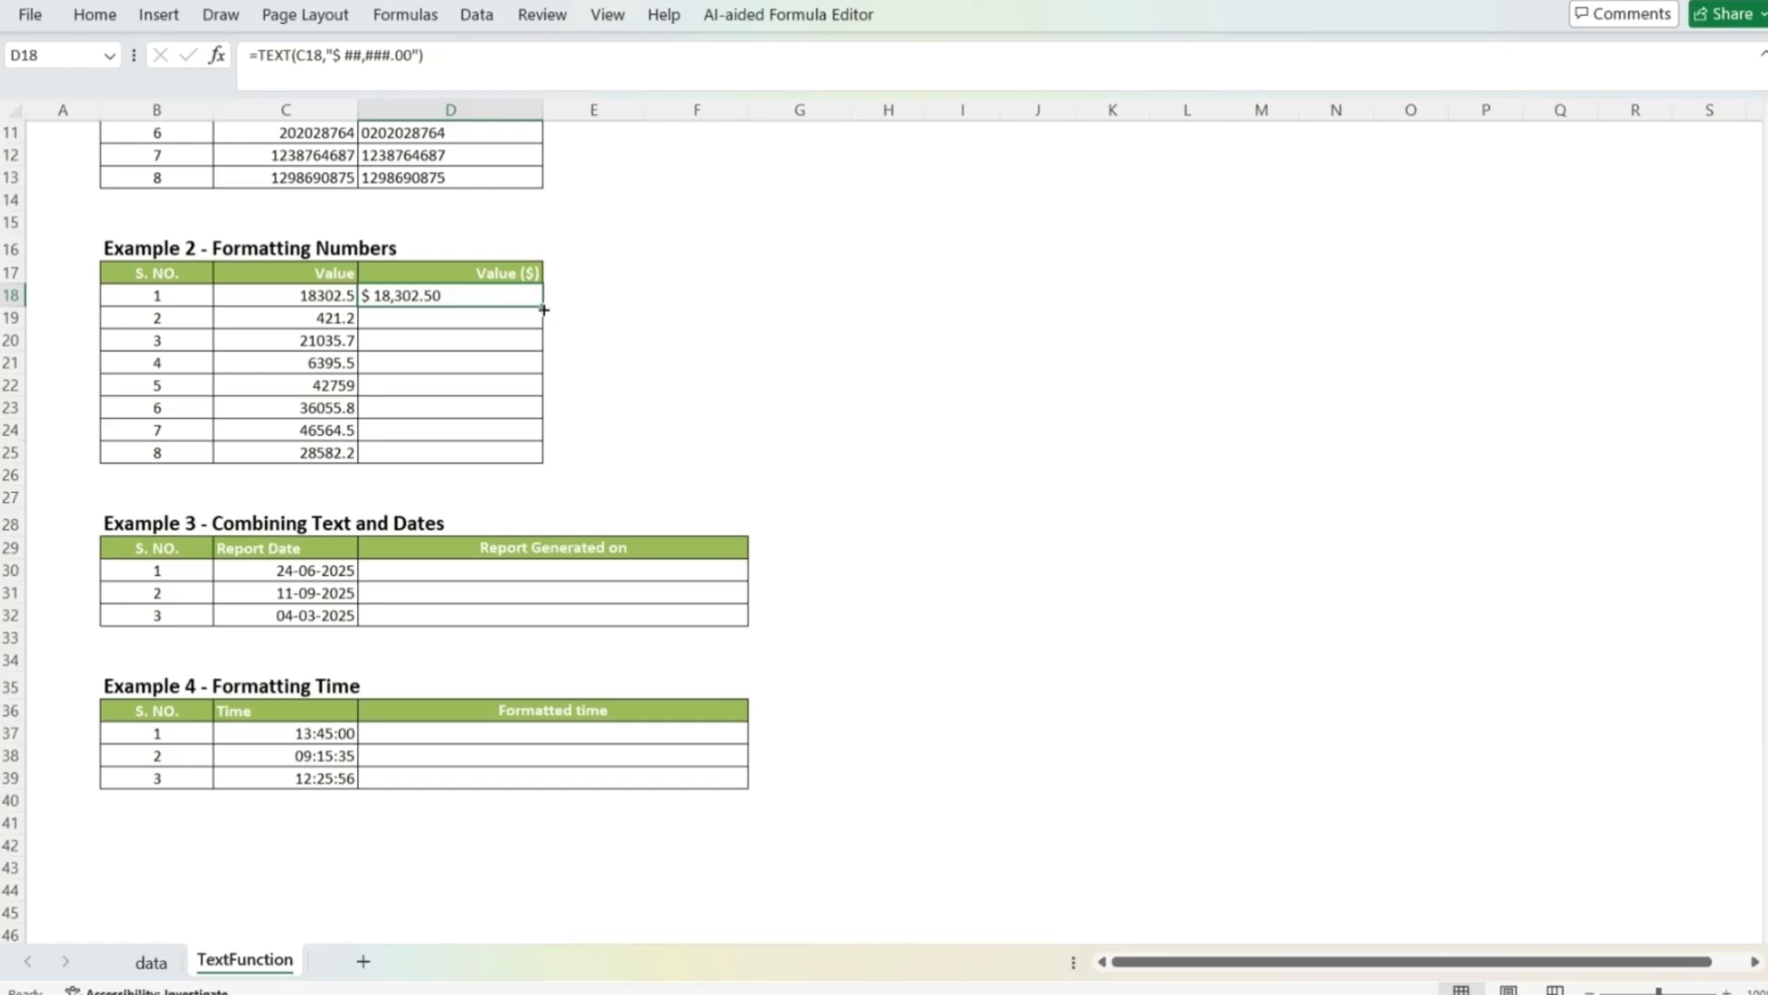
double_click(544, 309)
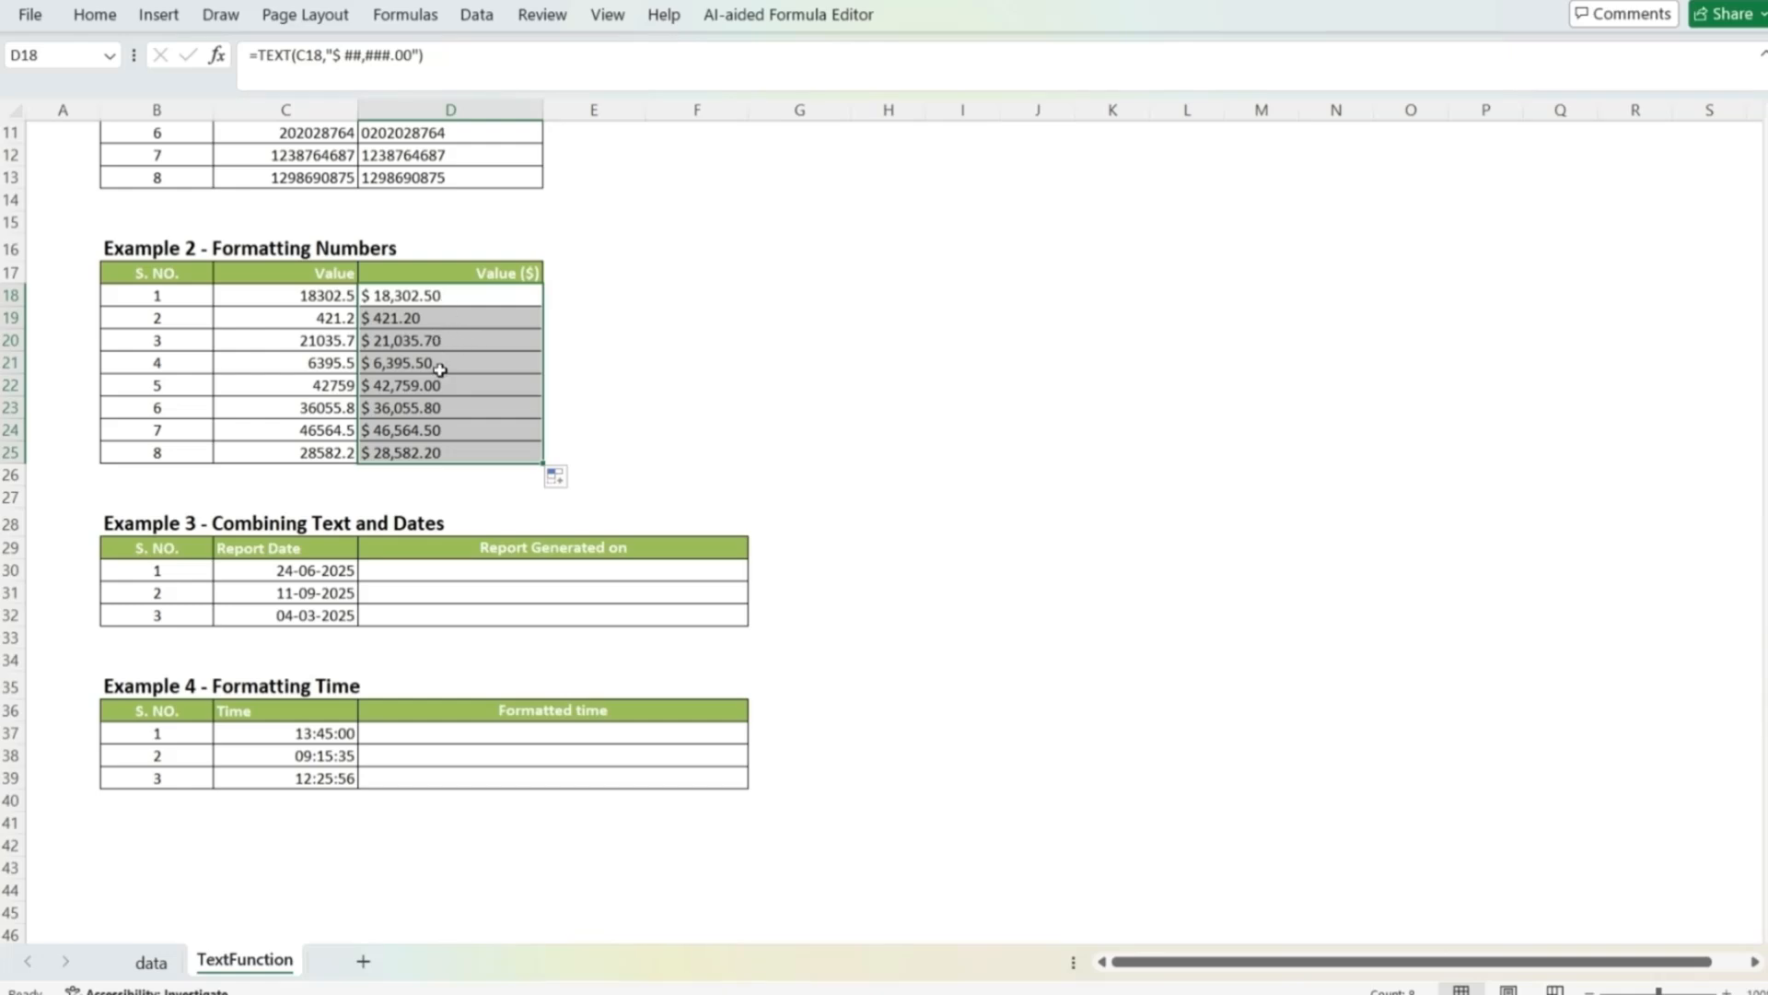
Step: Examine the report dates in C30:C32 of Example 3
click(440, 578)
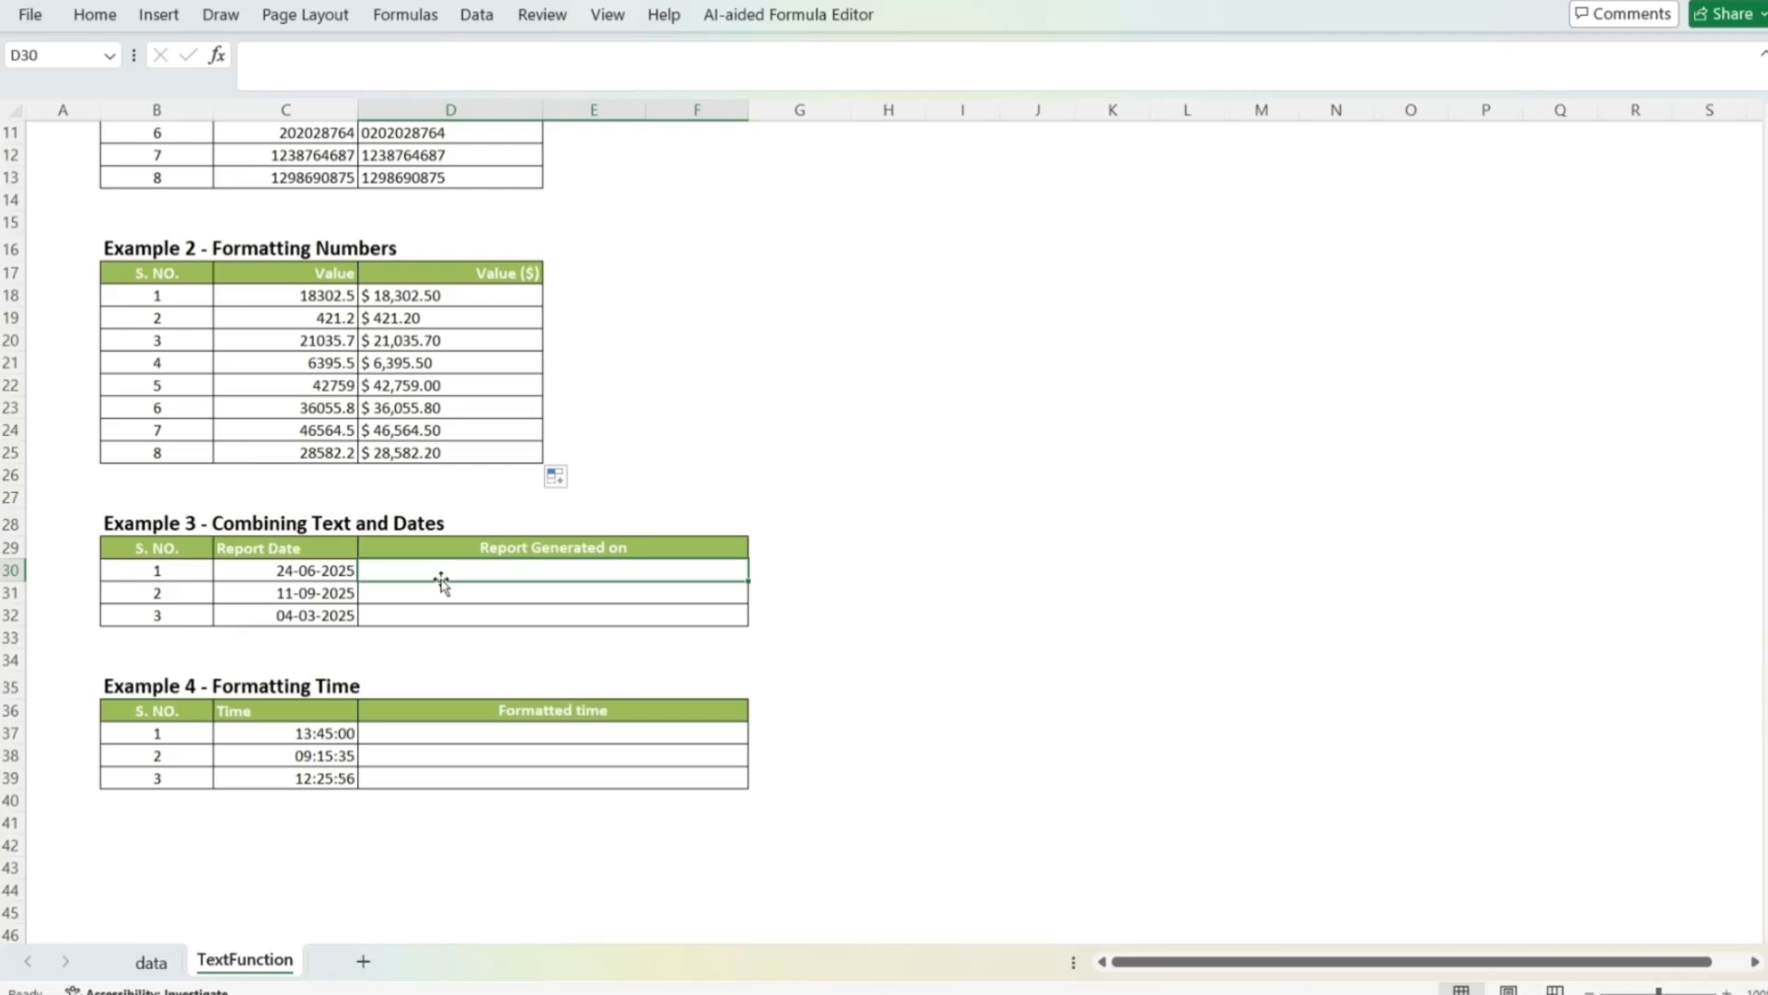
key(Left)
key(Down)
key(Down)
key(Up)
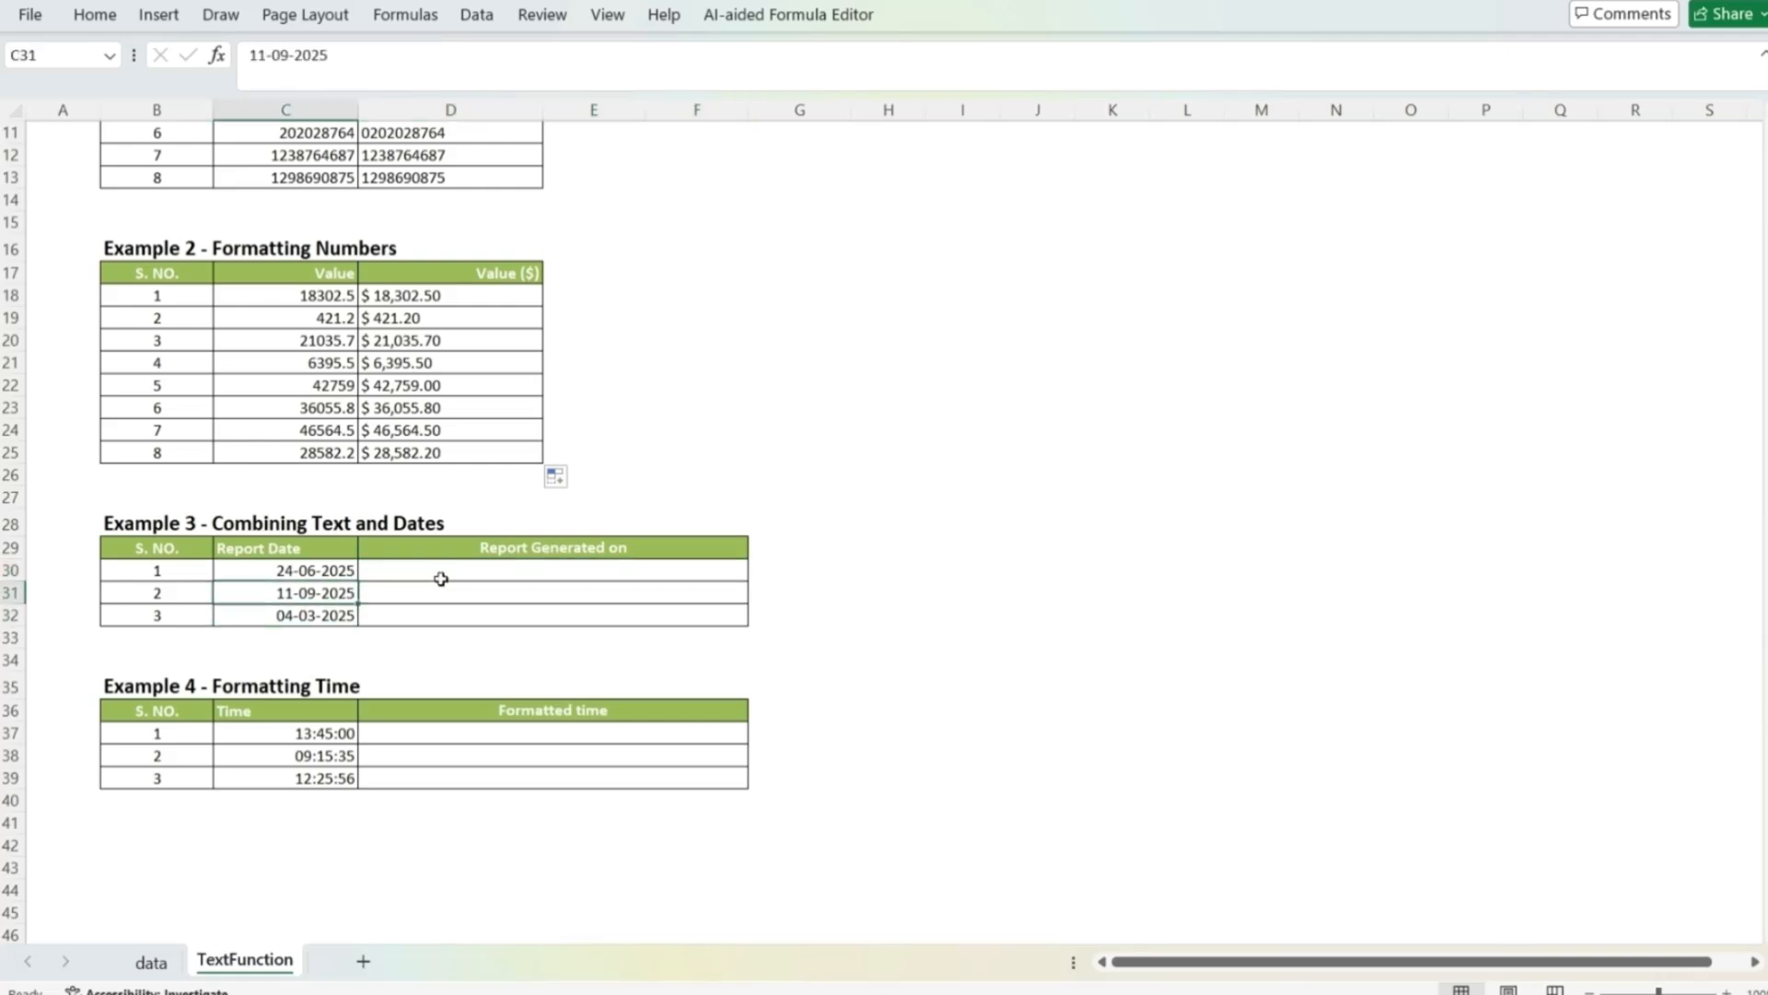
key(Up)
key(Down)
key(Down)
key(Up)
key(Up)
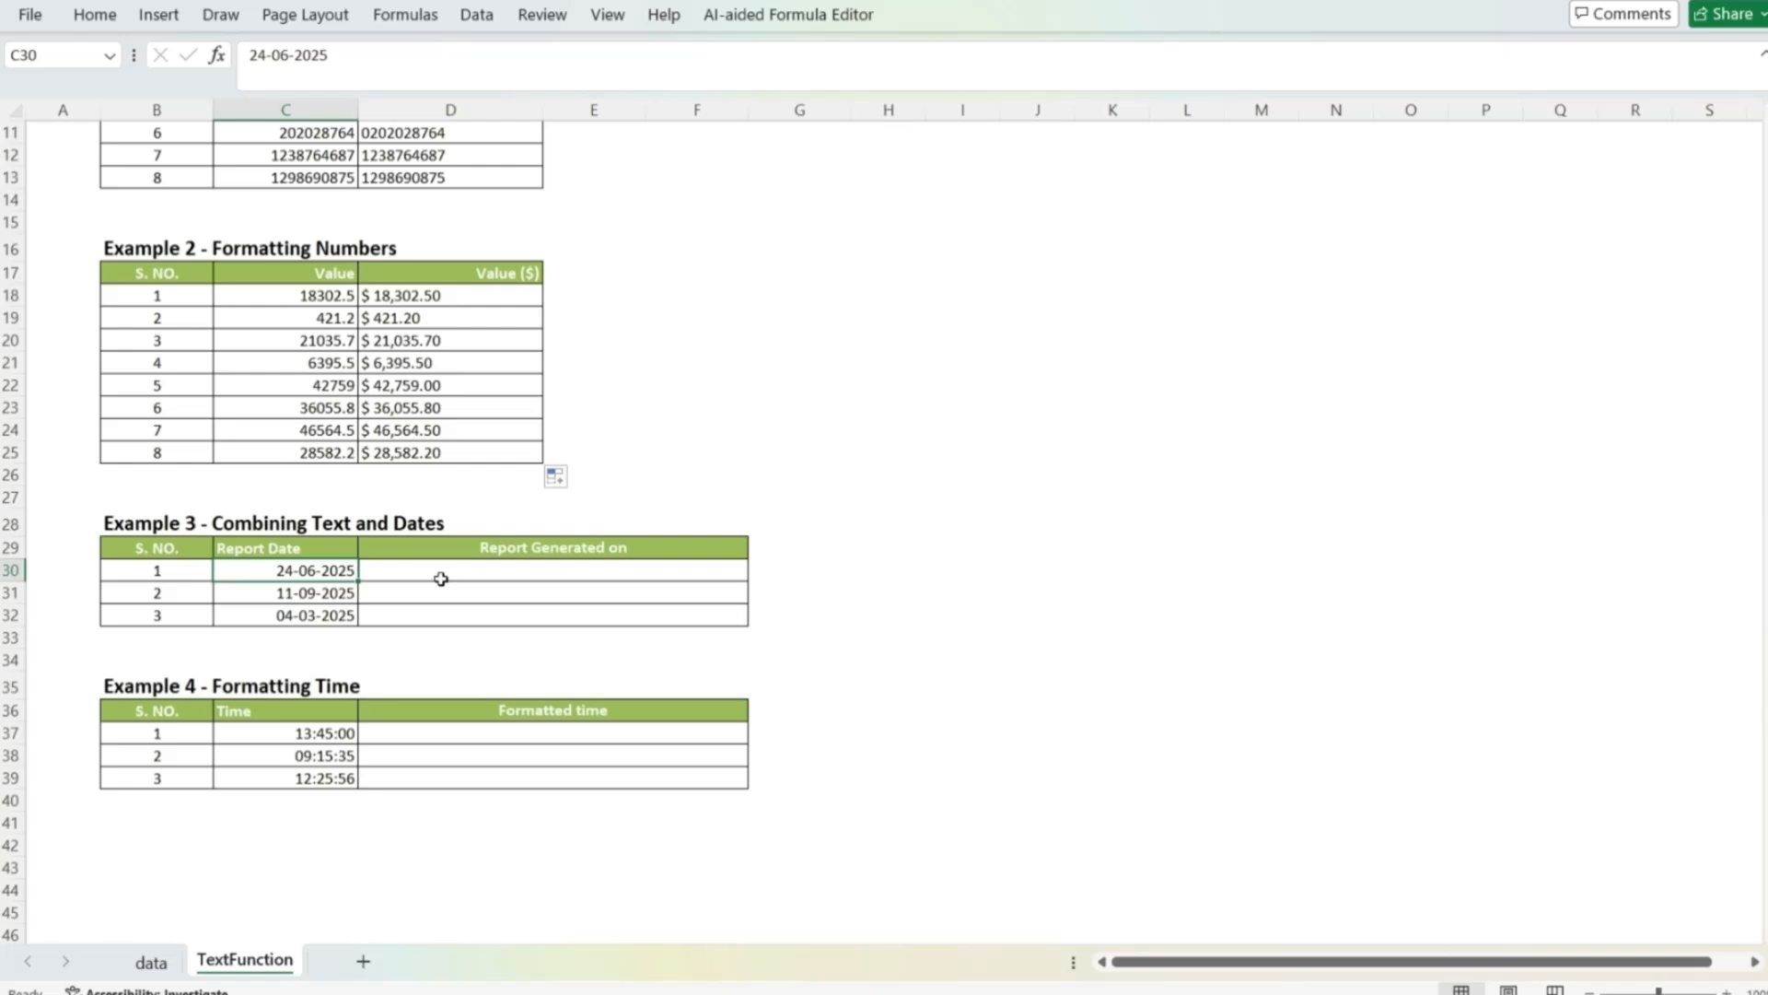
click(441, 578)
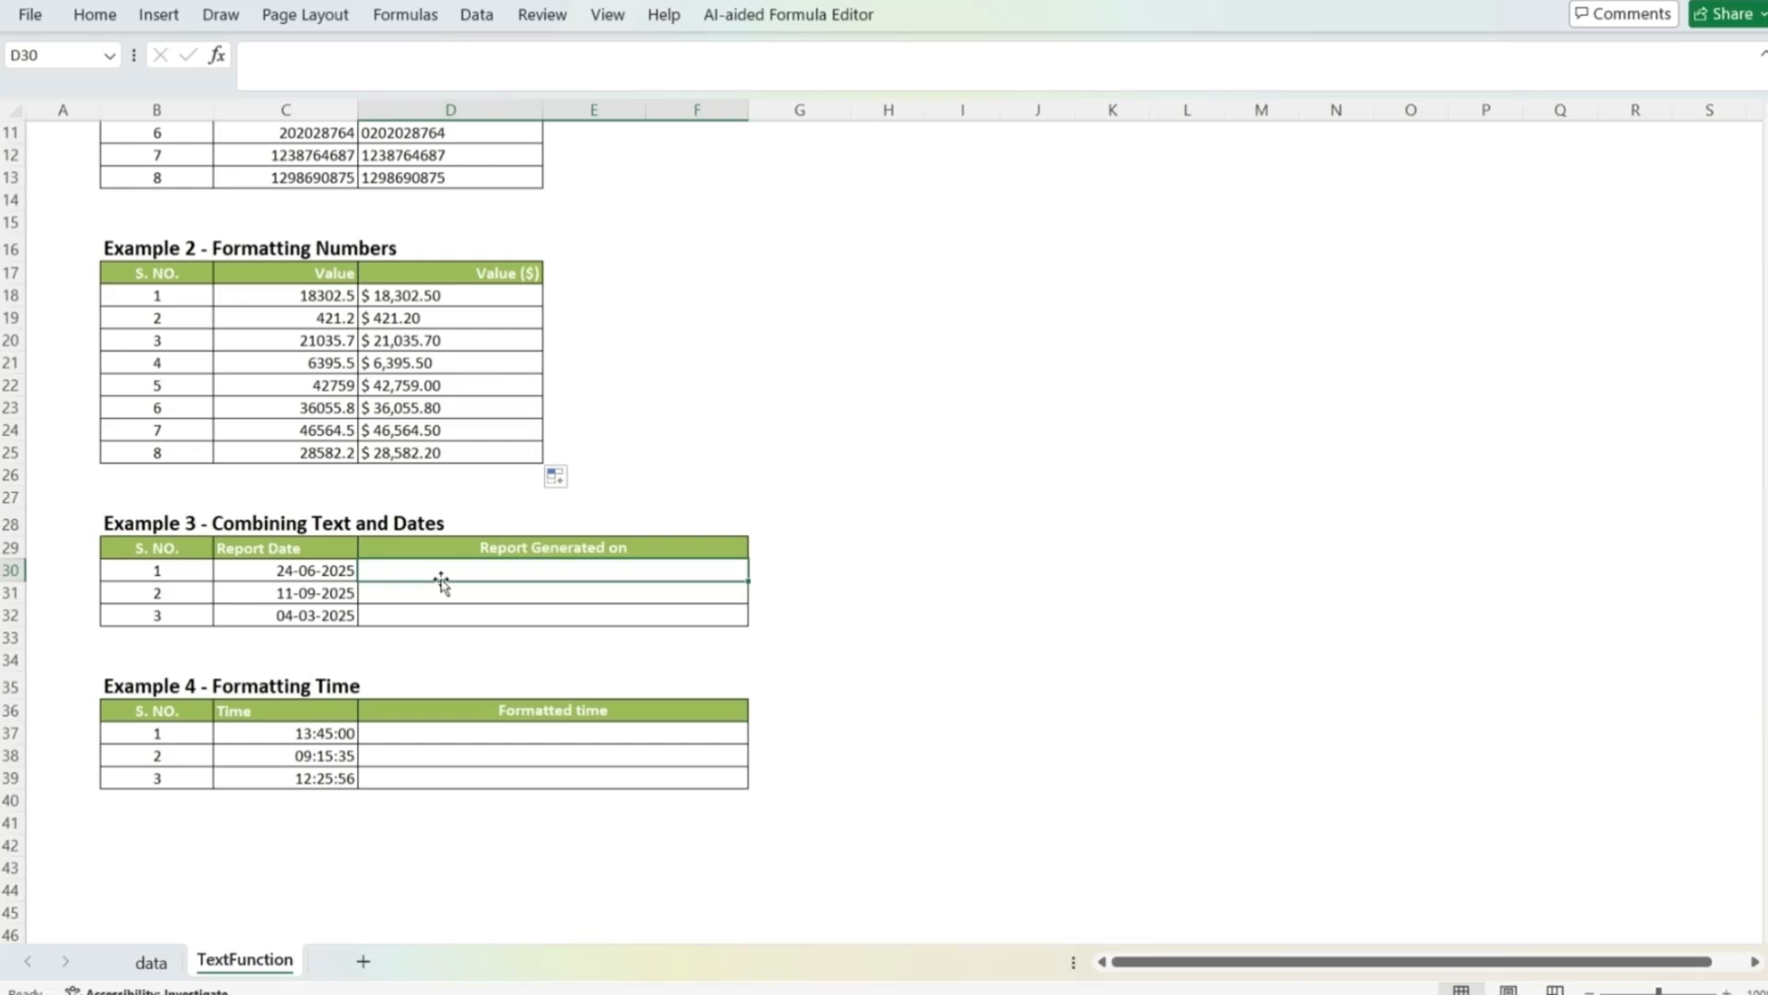
text(=)
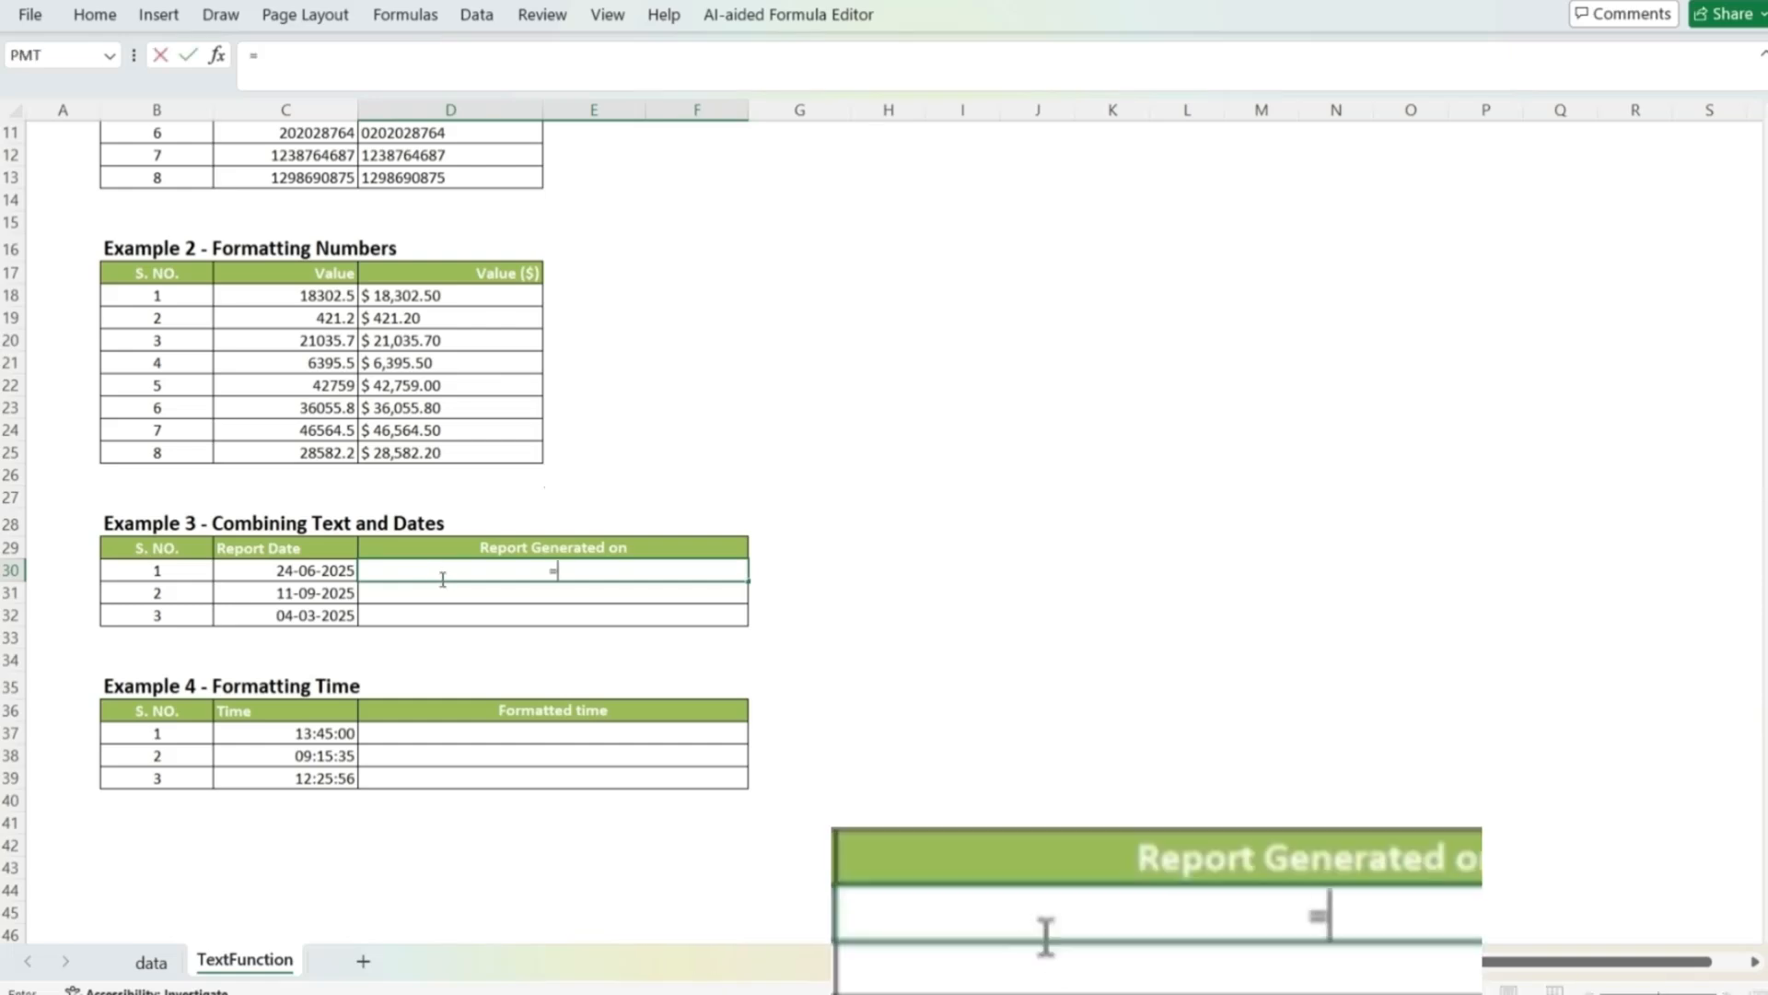
text(report)
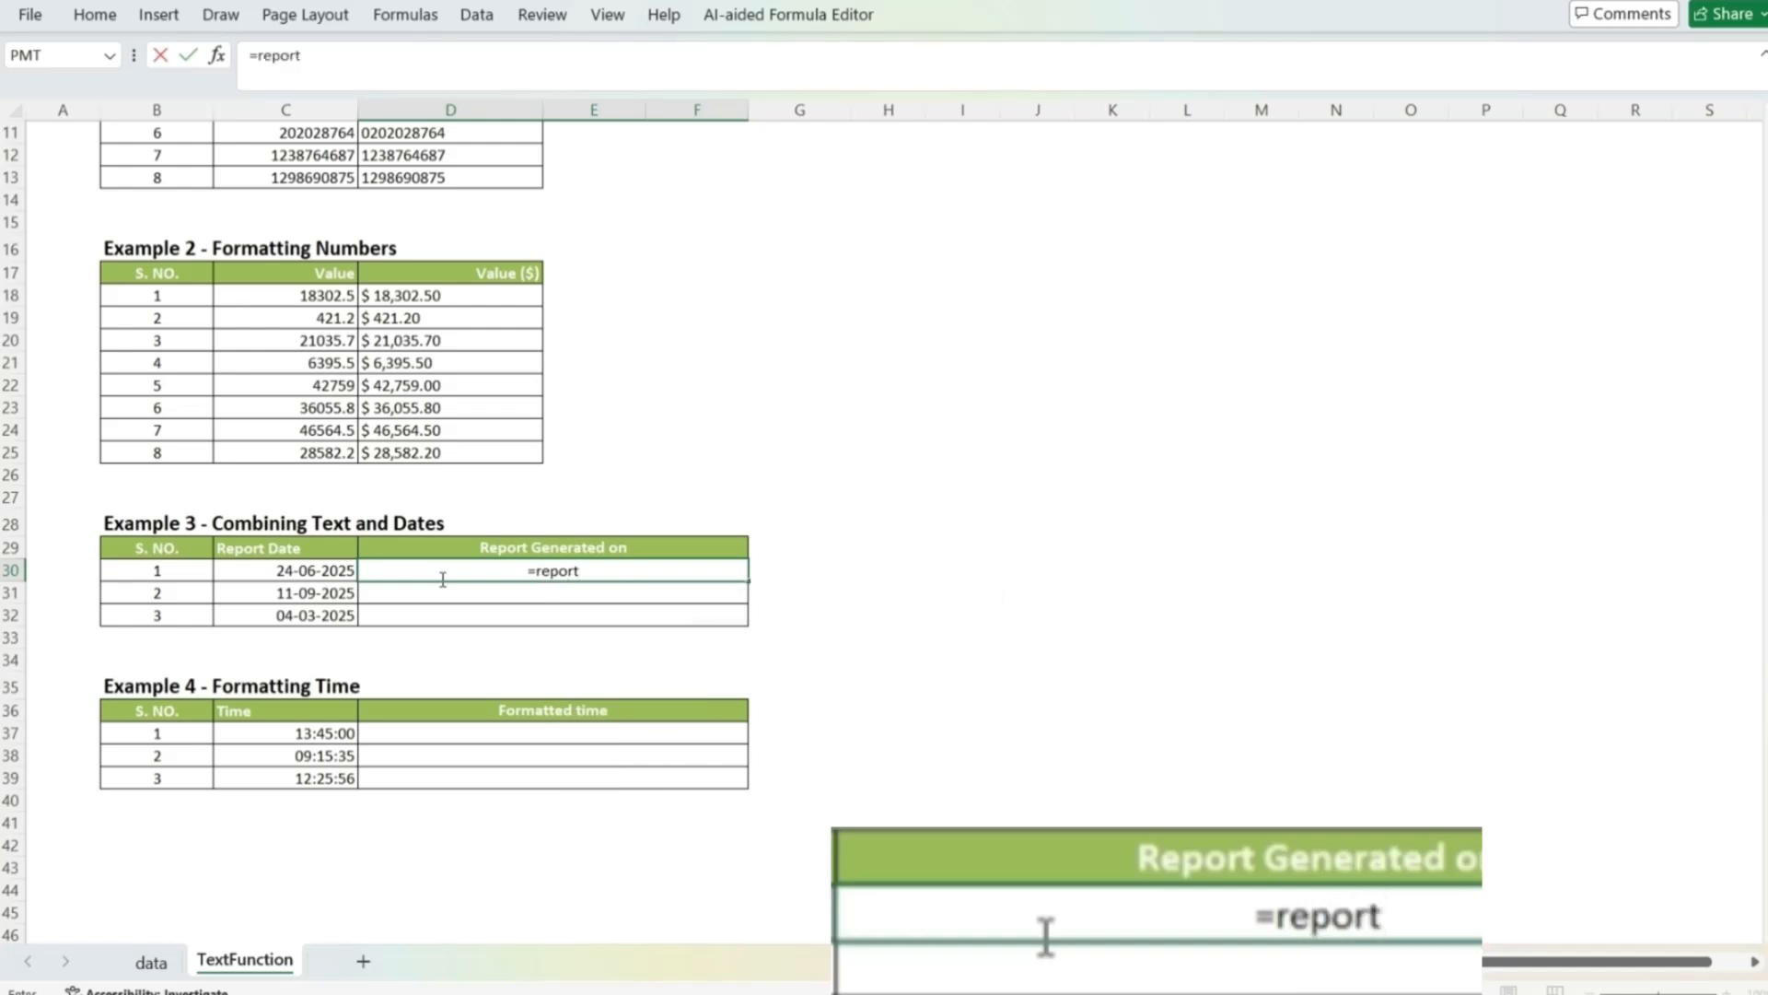
key(Escape)
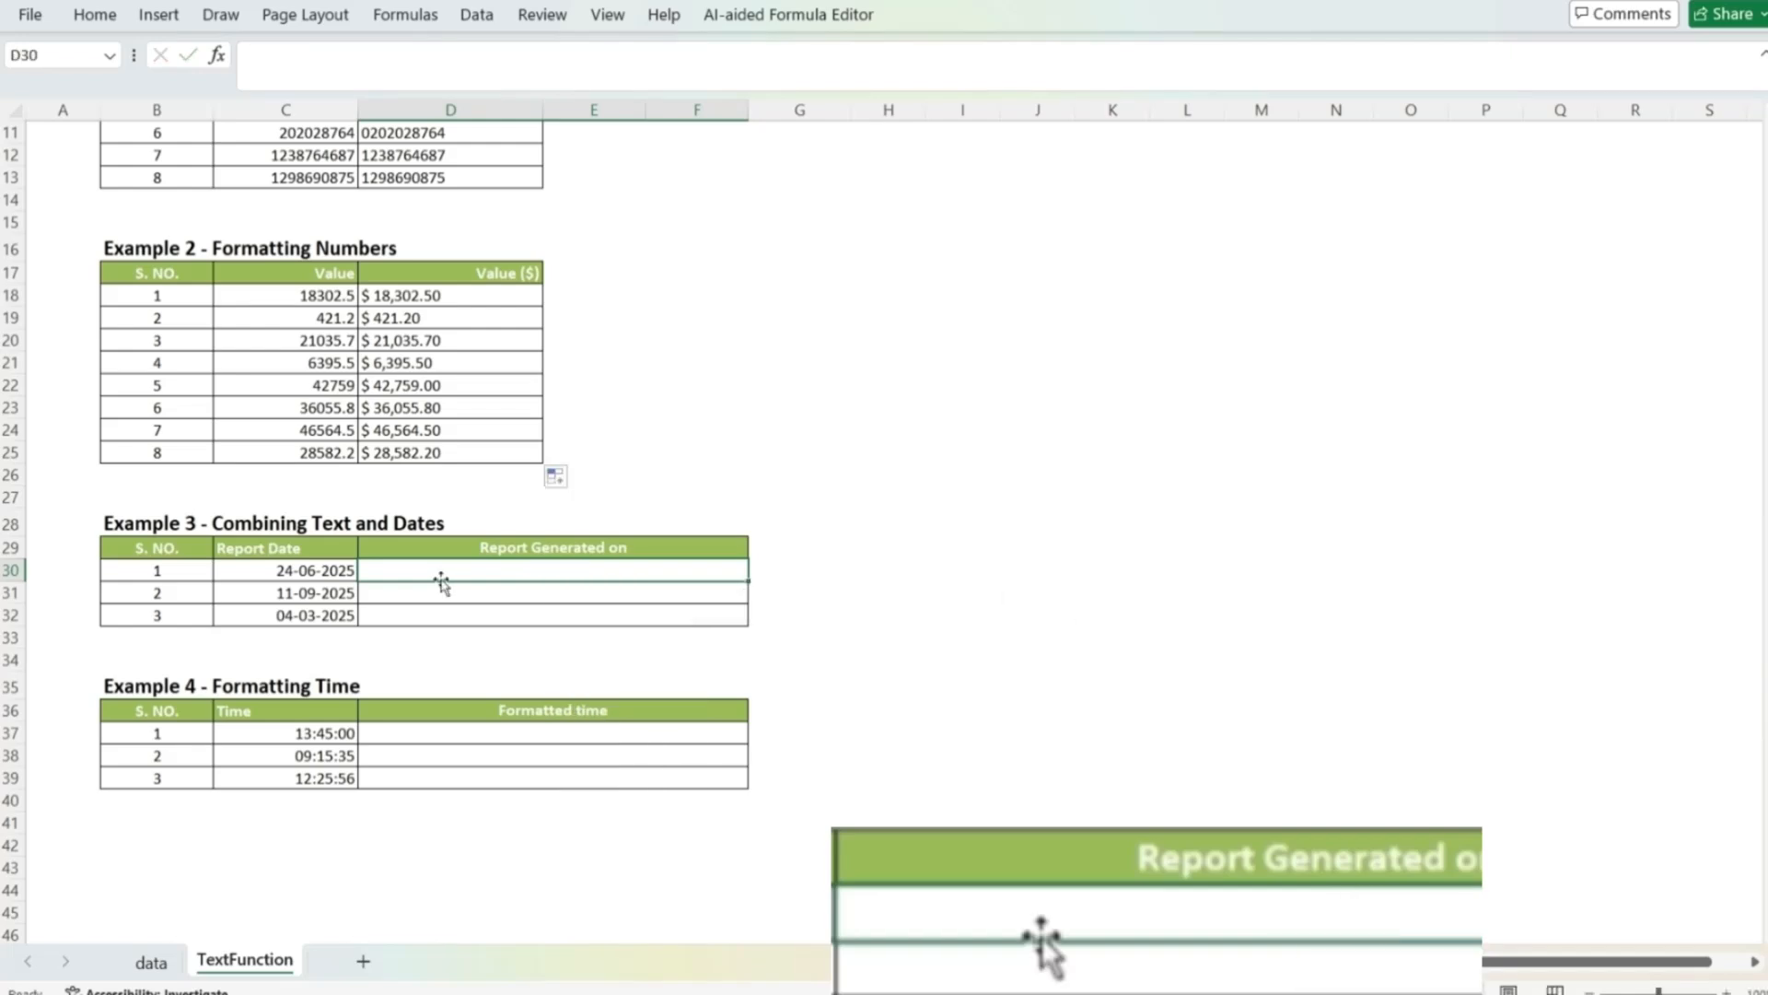
Step: Enter the formula =D29&" "&C30 in D30 of Example 3 to join the header text with the first report date
text(=)
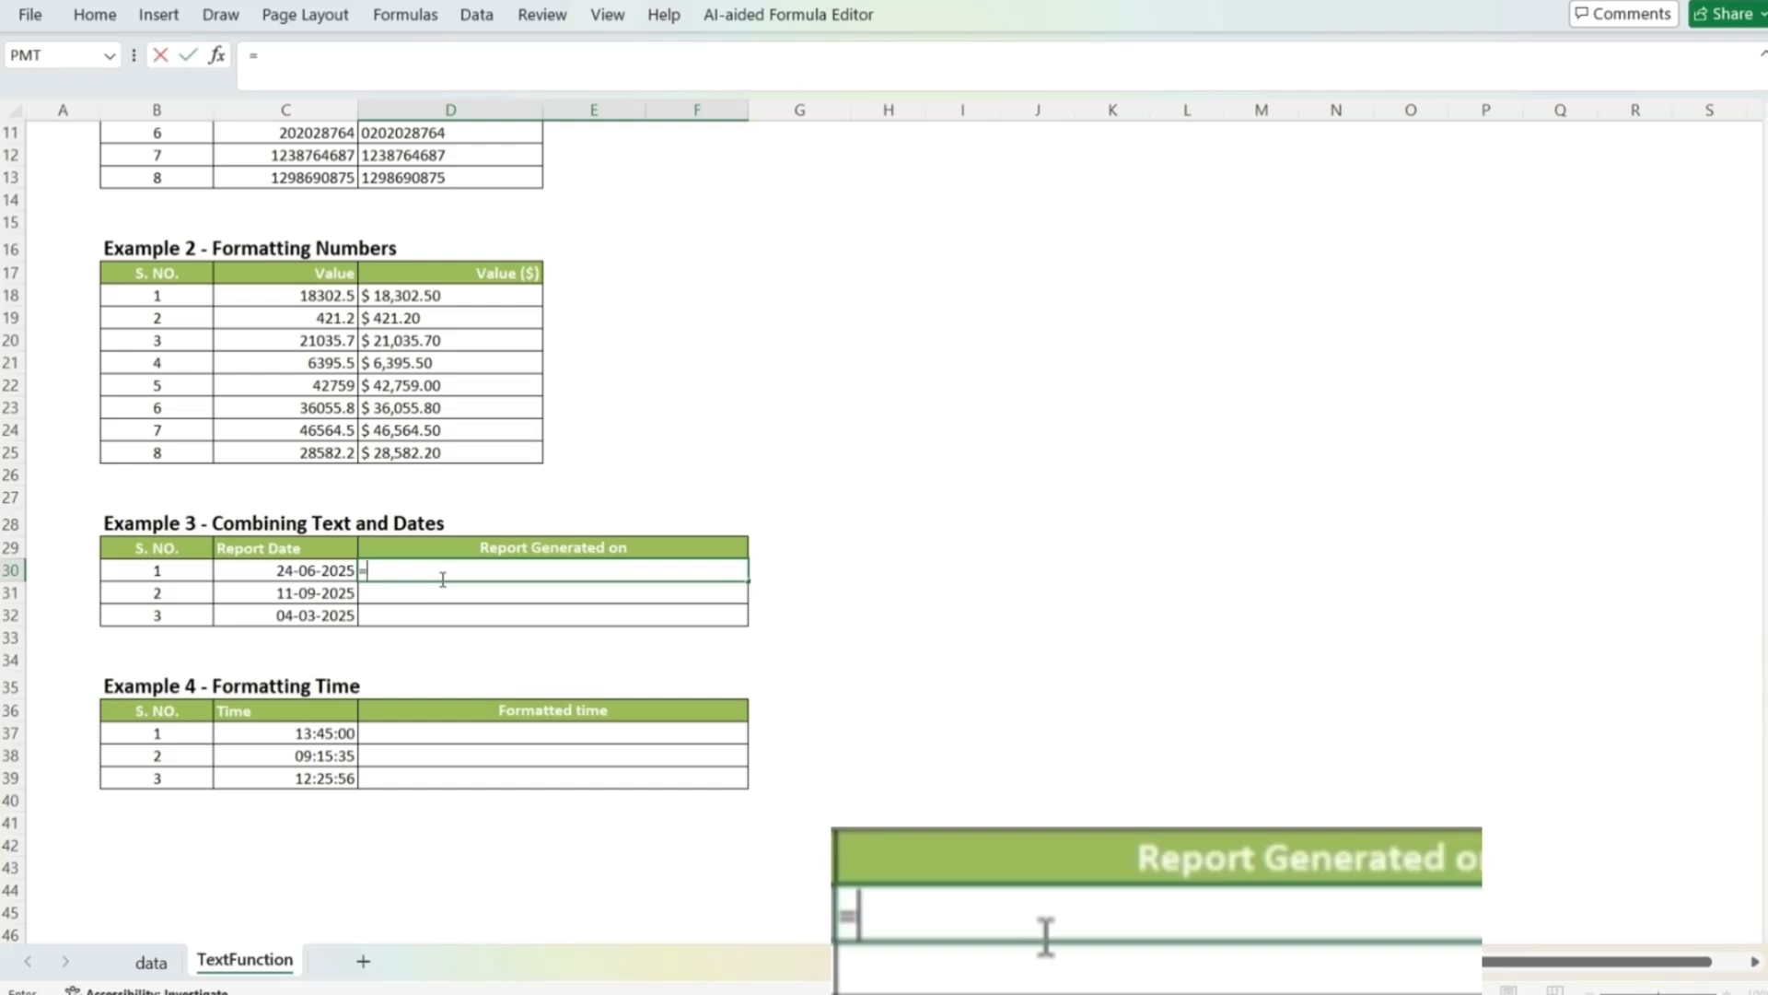
key(Up)
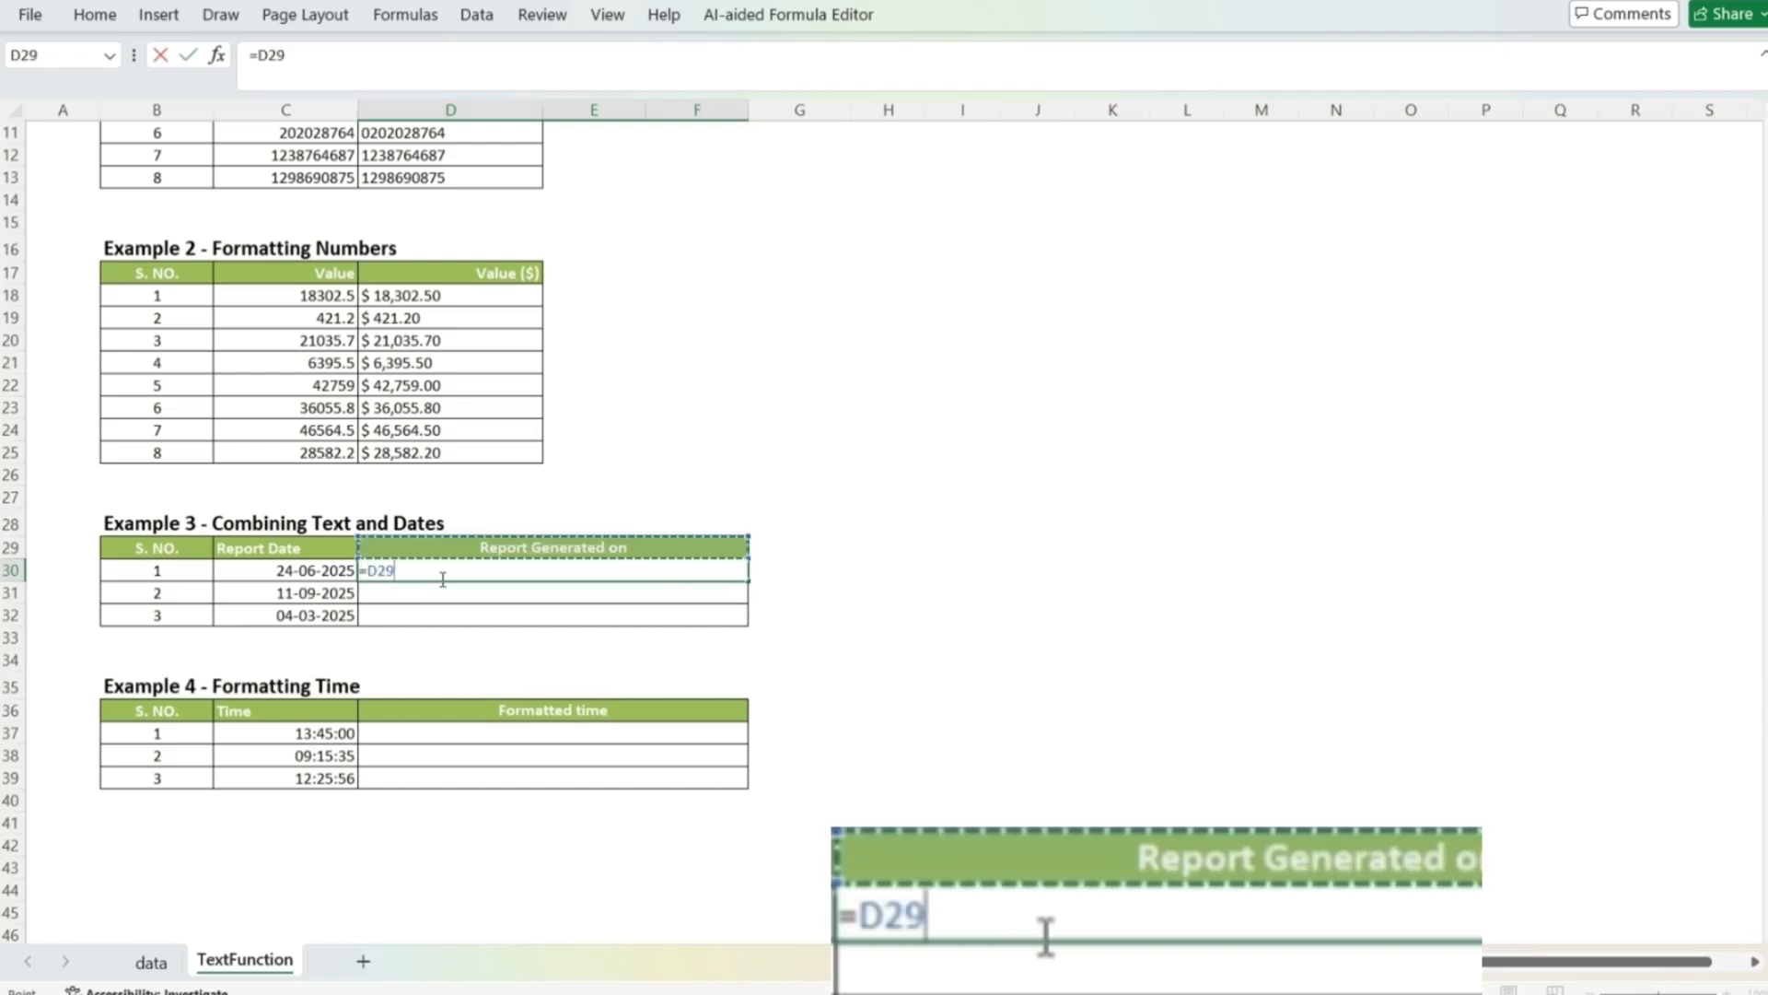
text(&)
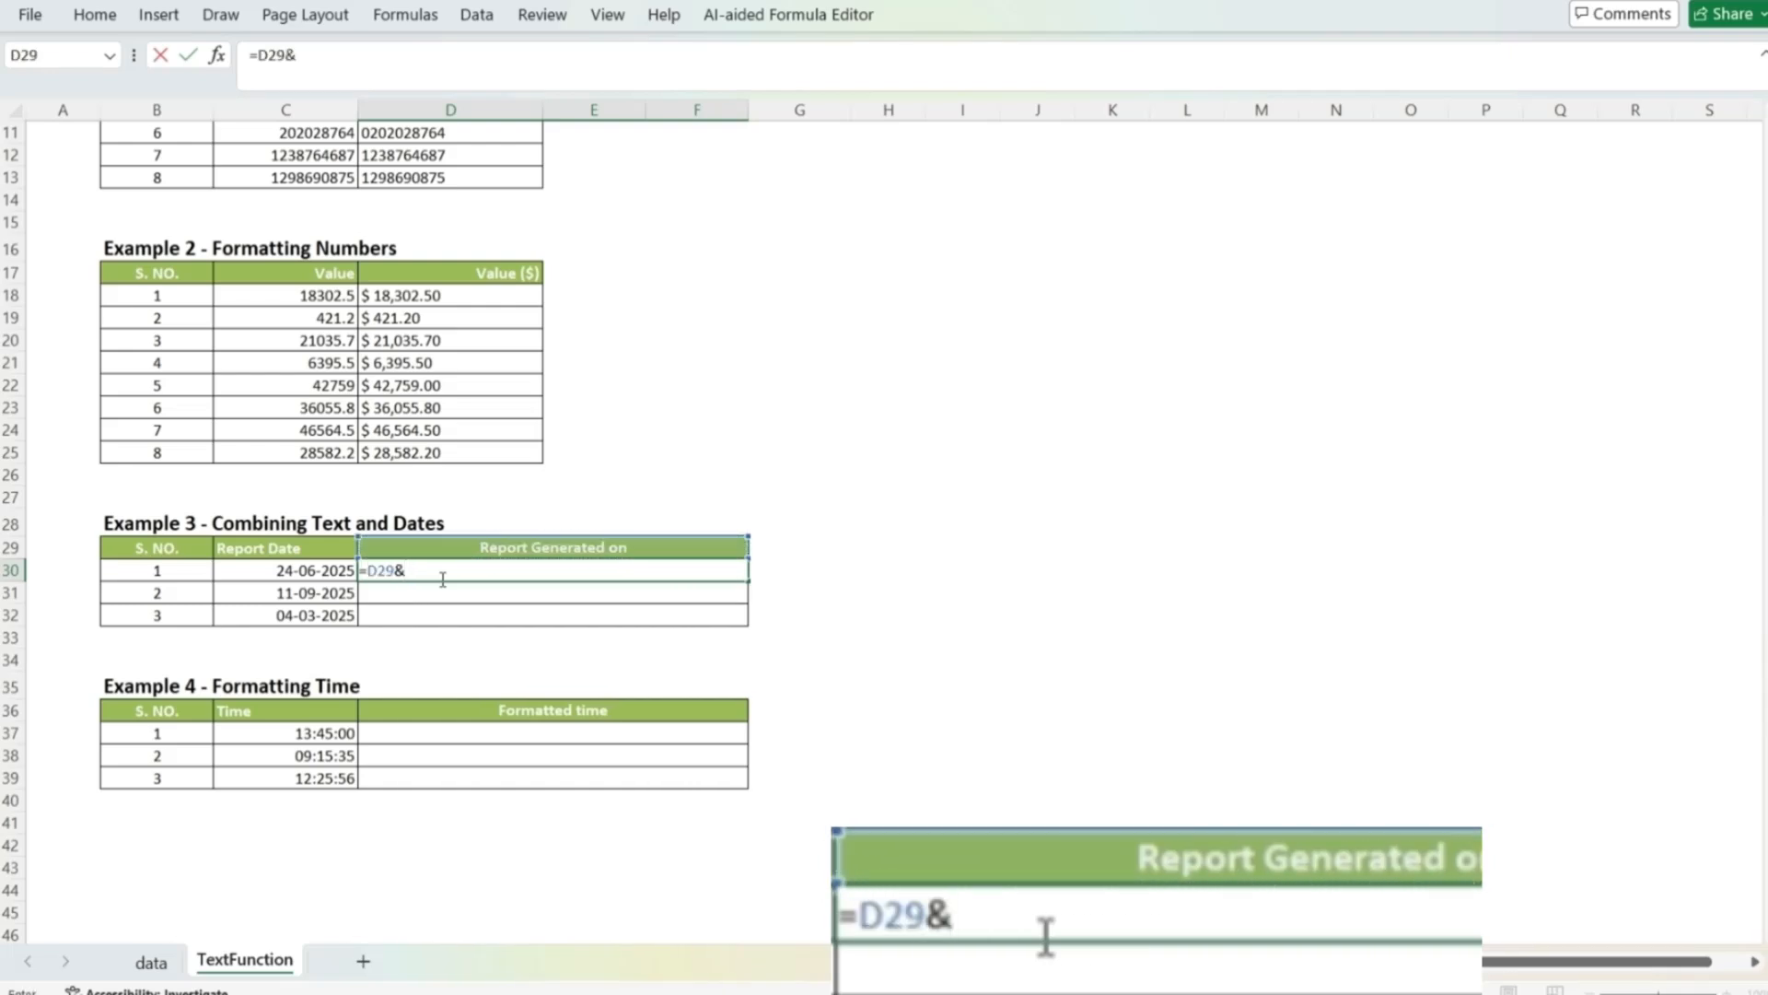
text(" "&)
key(Left)
key(Down)
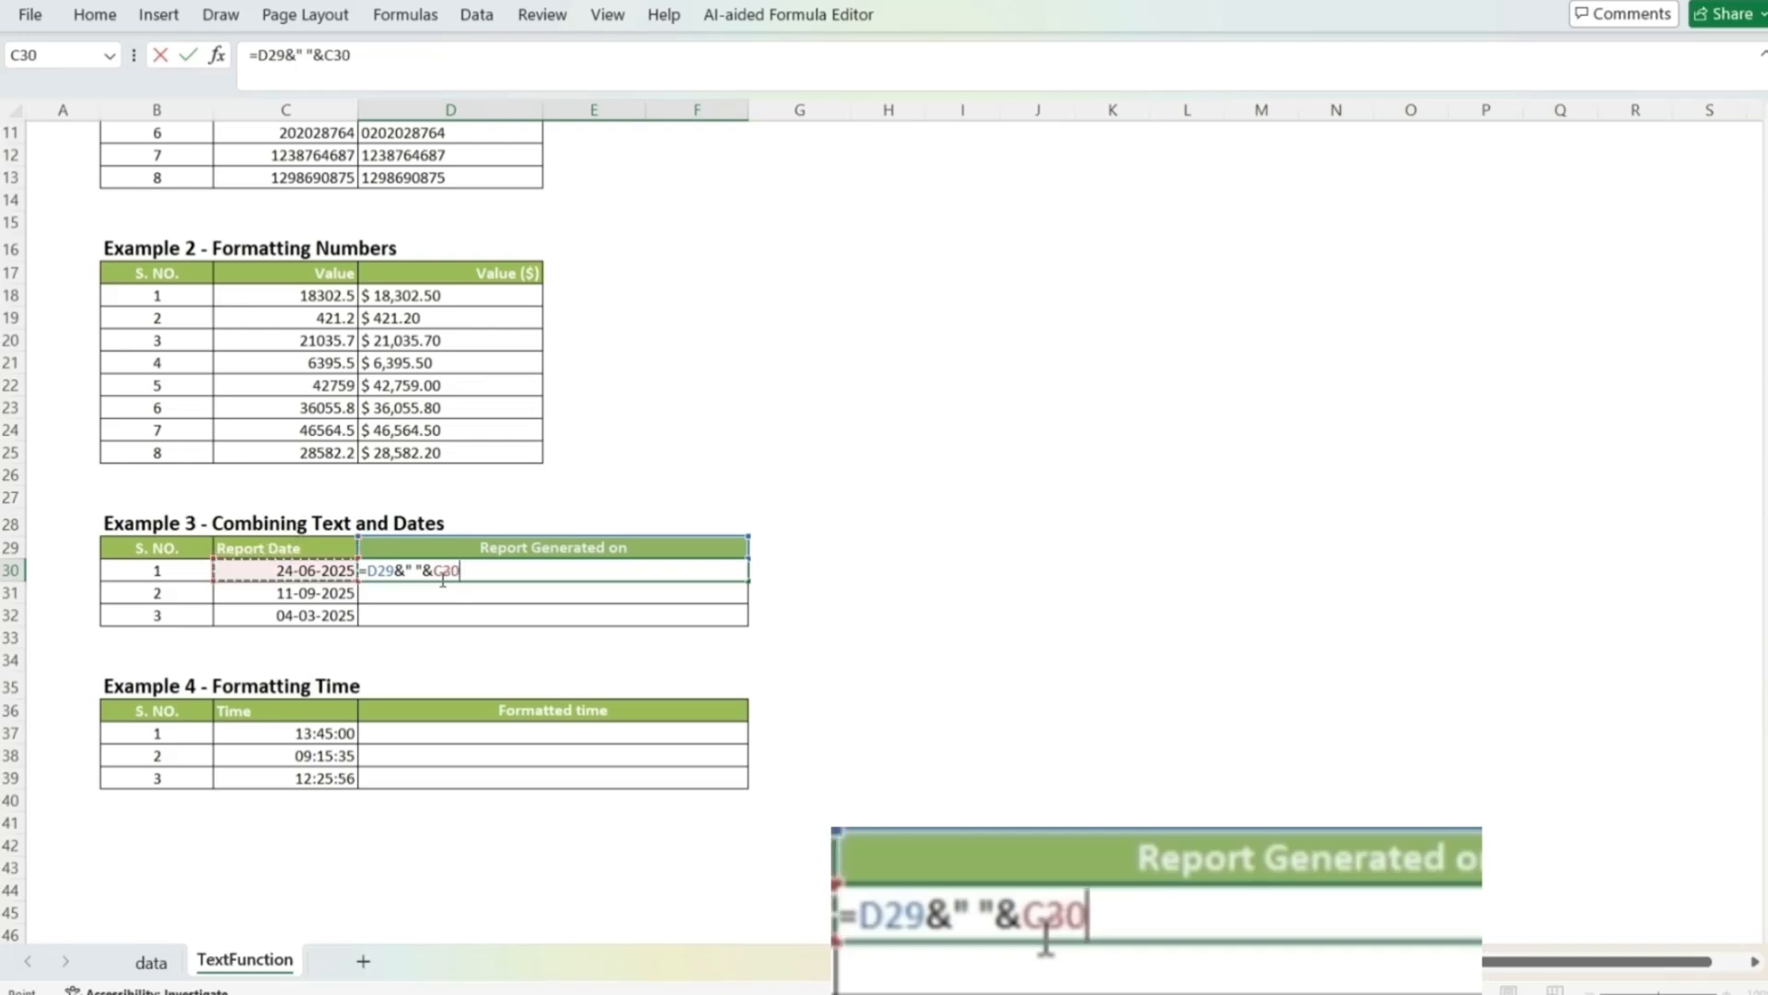
key(Return)
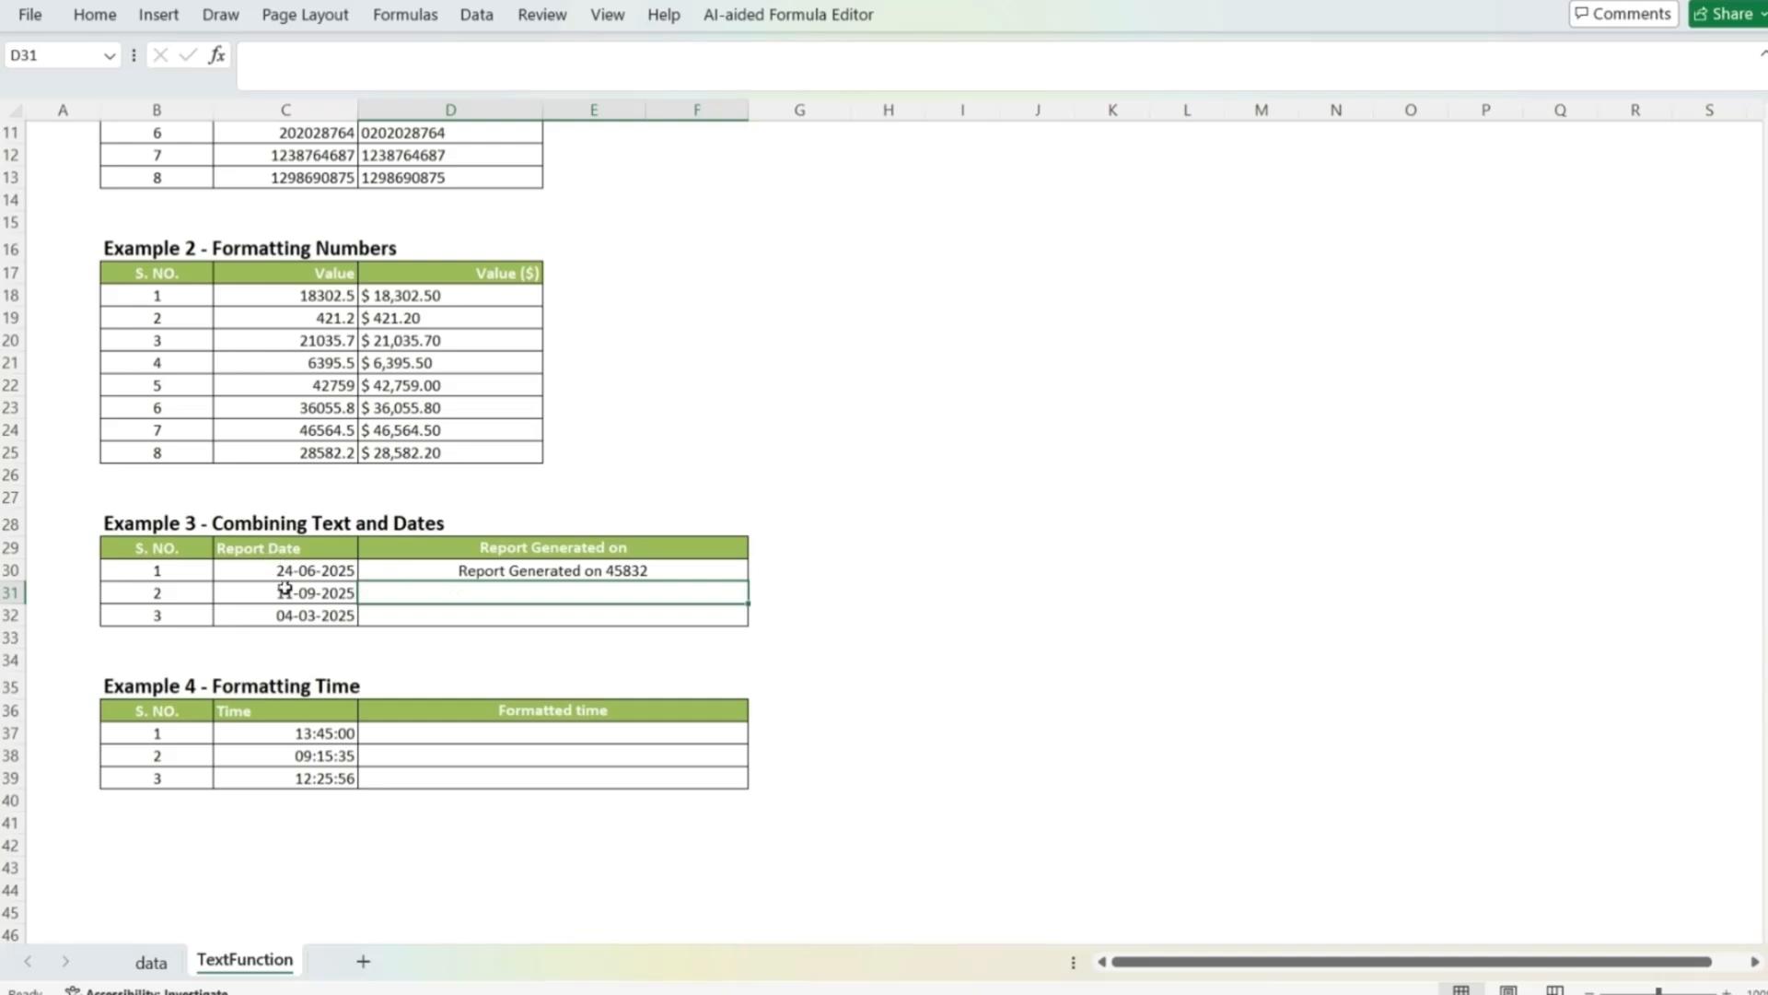
Step: Edit the D30 formula, replacing the plain C30 reference with TEXT(C30,"dd-mm-yyyy")
click(630, 572)
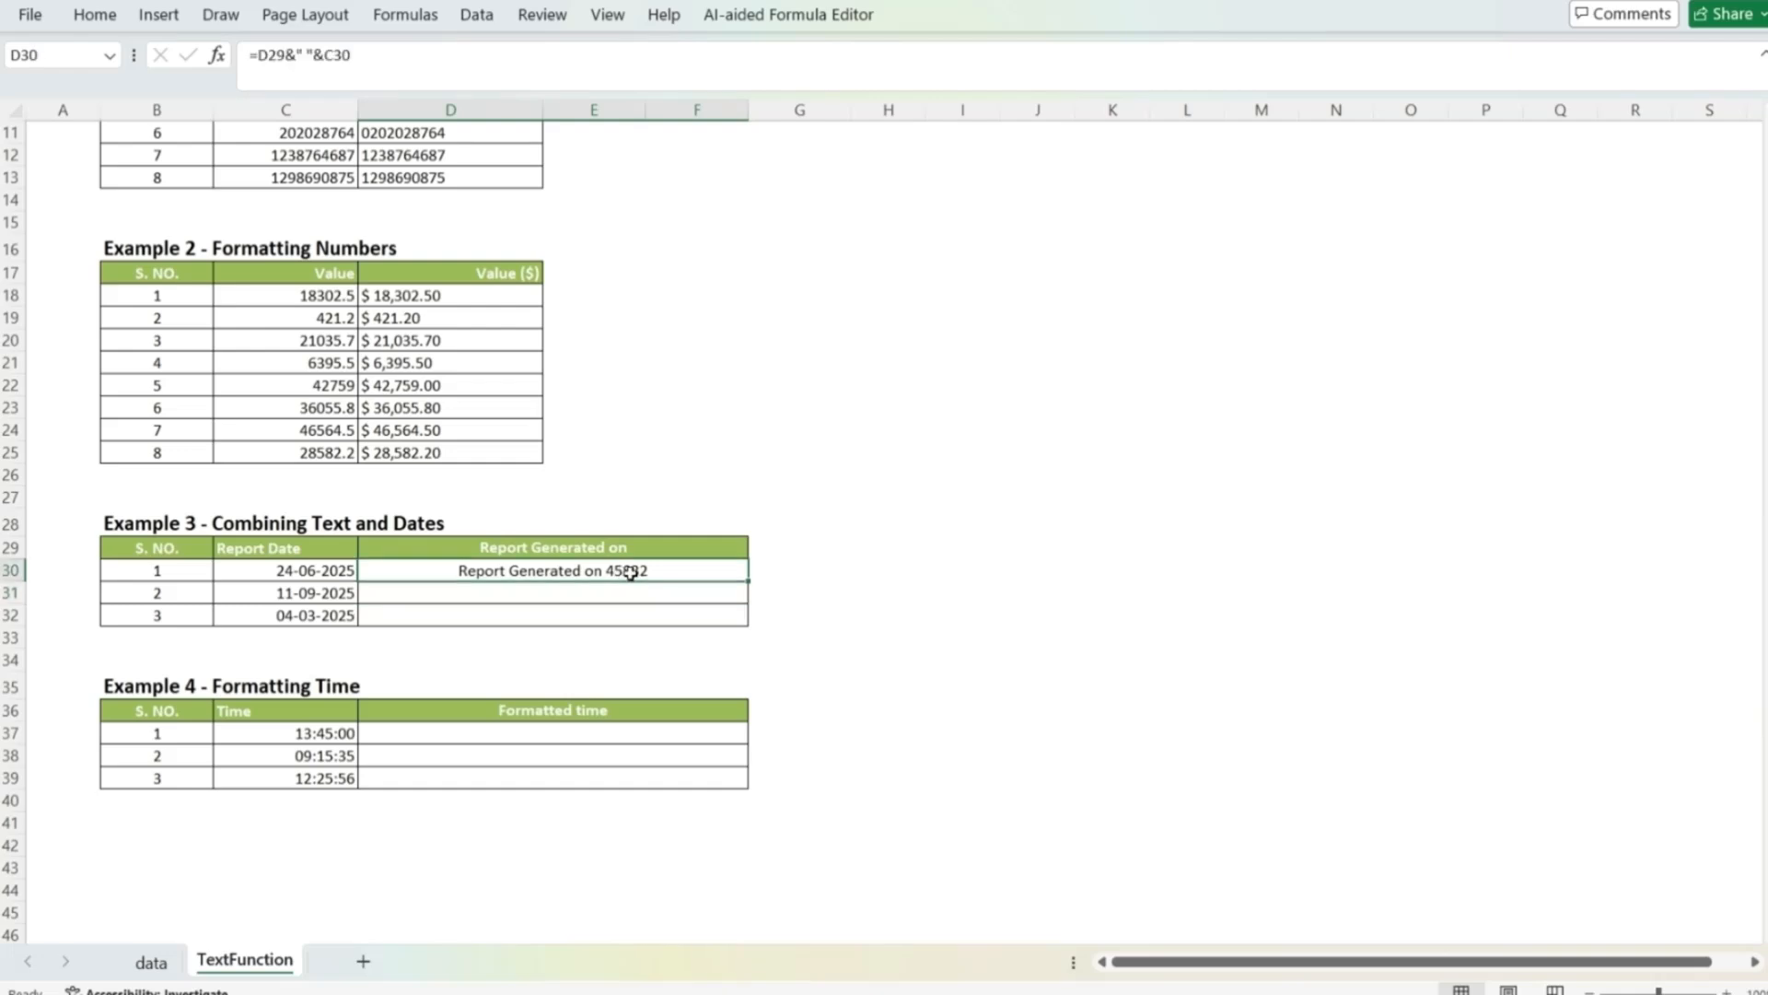
double_click(630, 572)
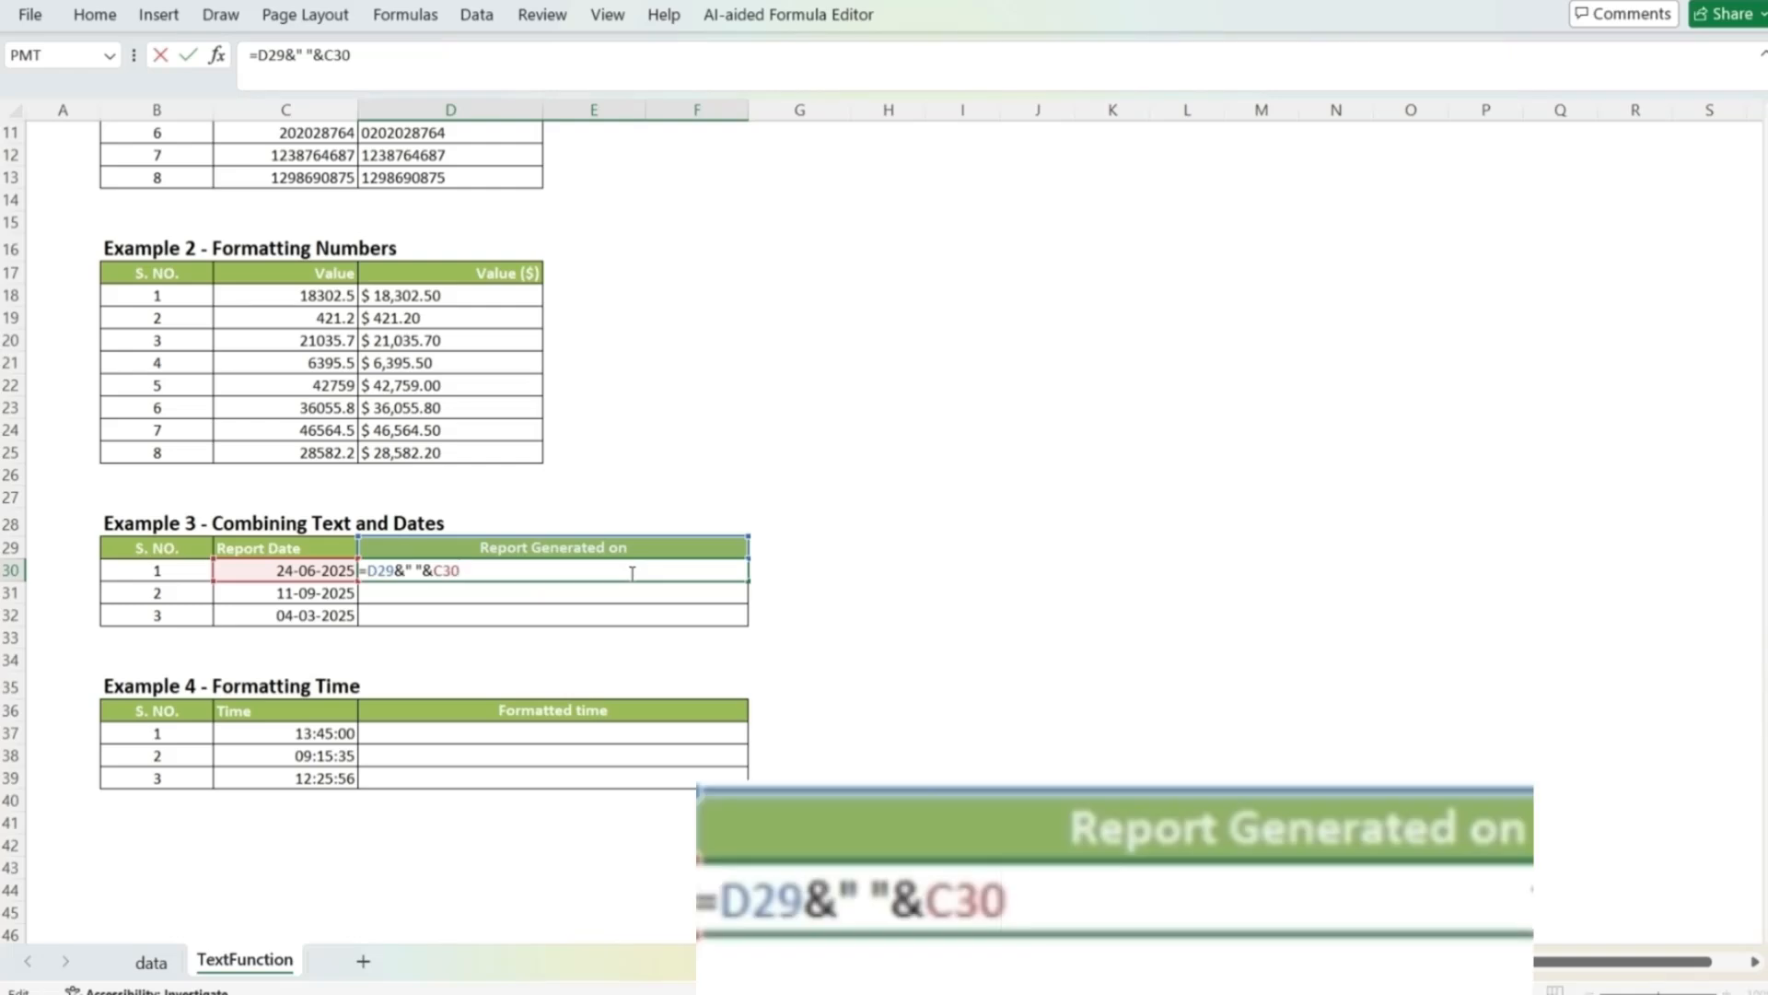
key(shift+Left)
key(shift+Left)
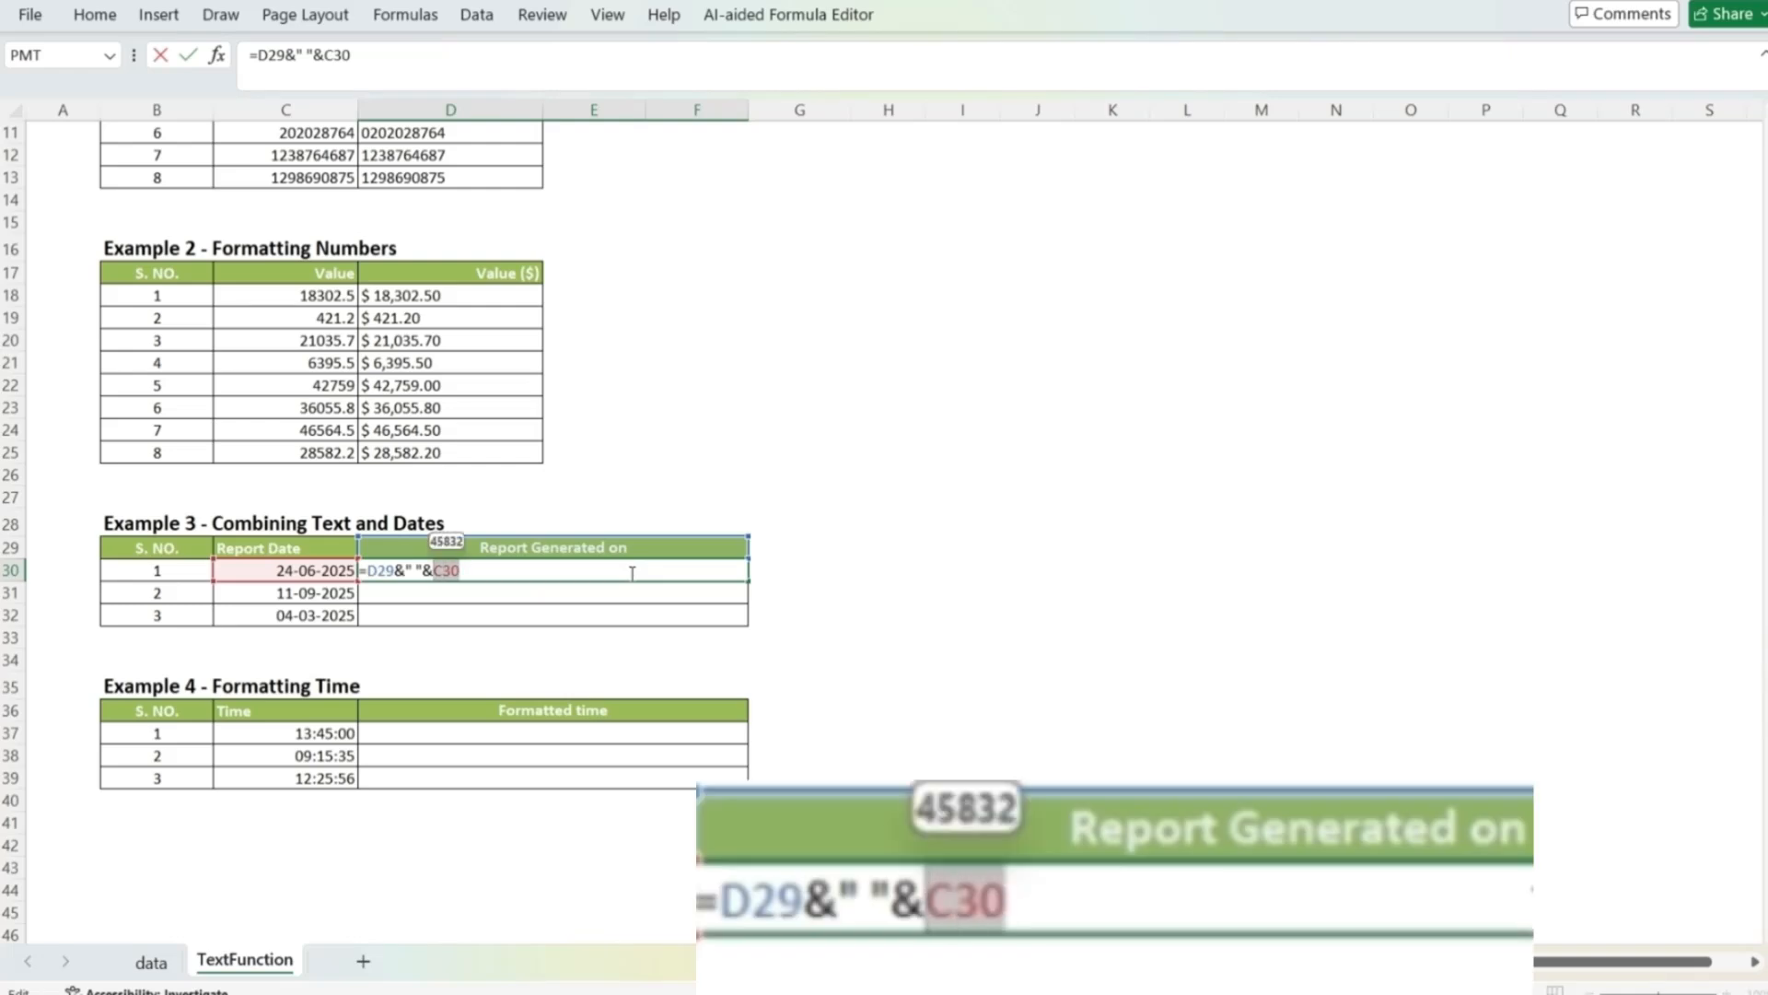
text(tex)
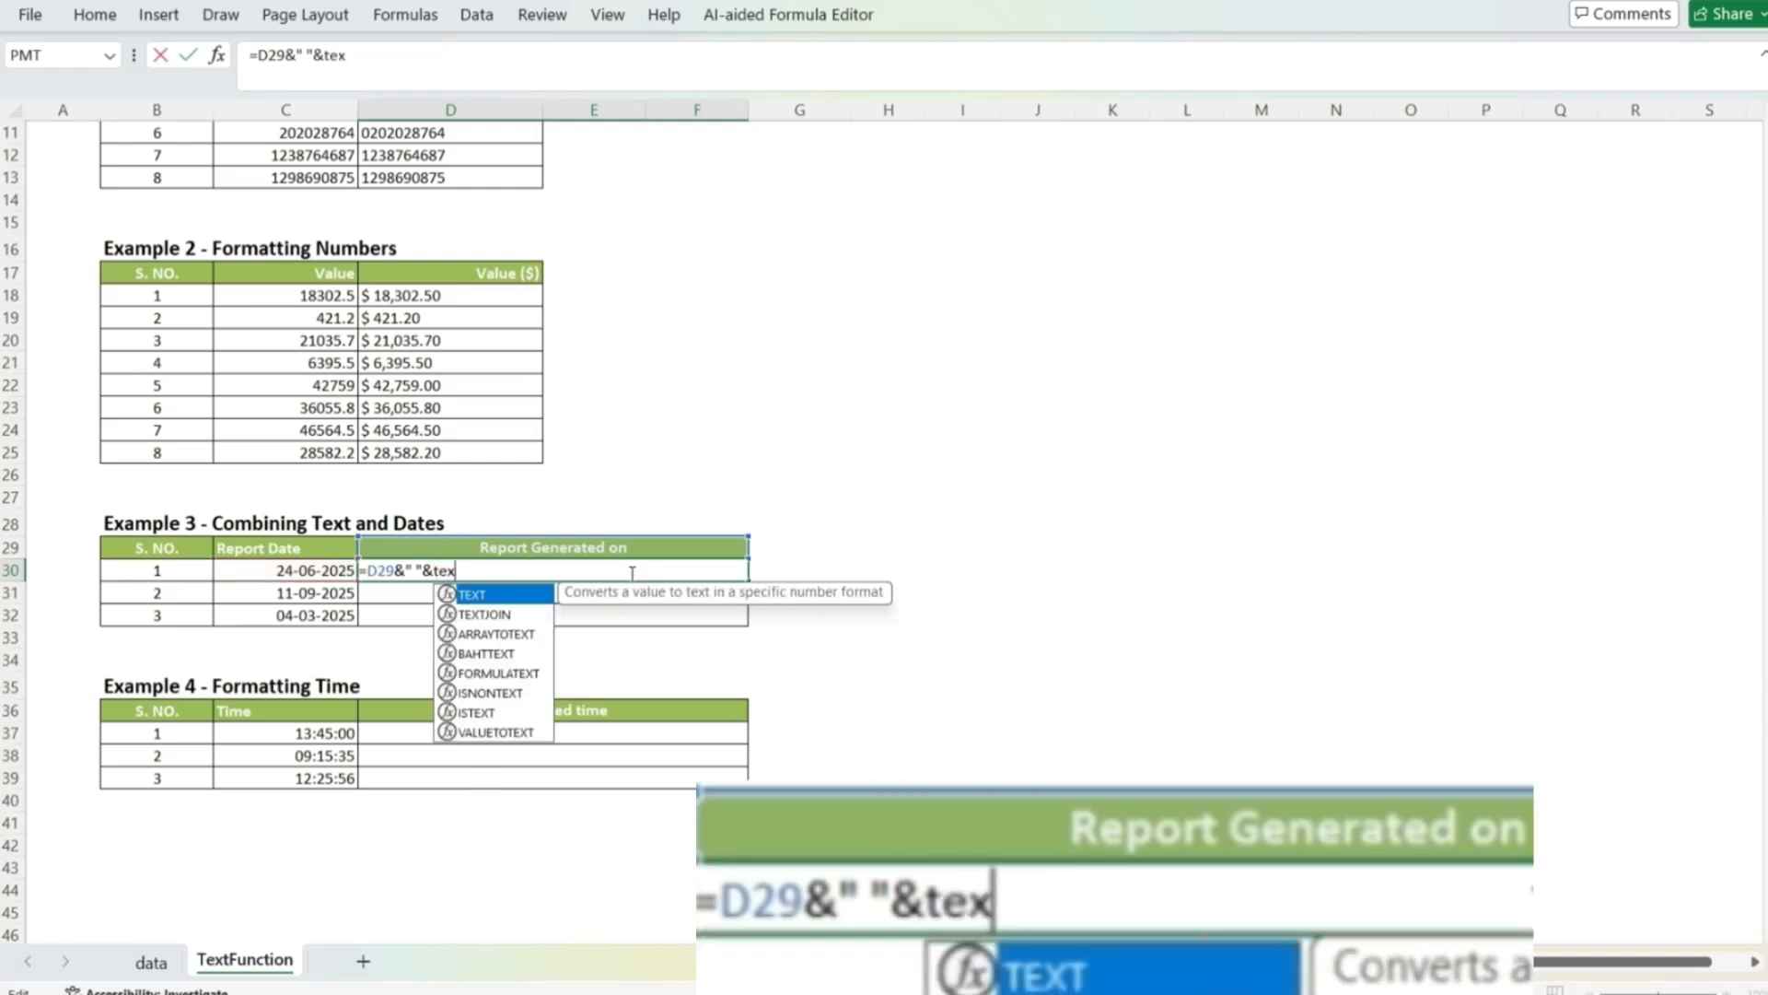
text(t()
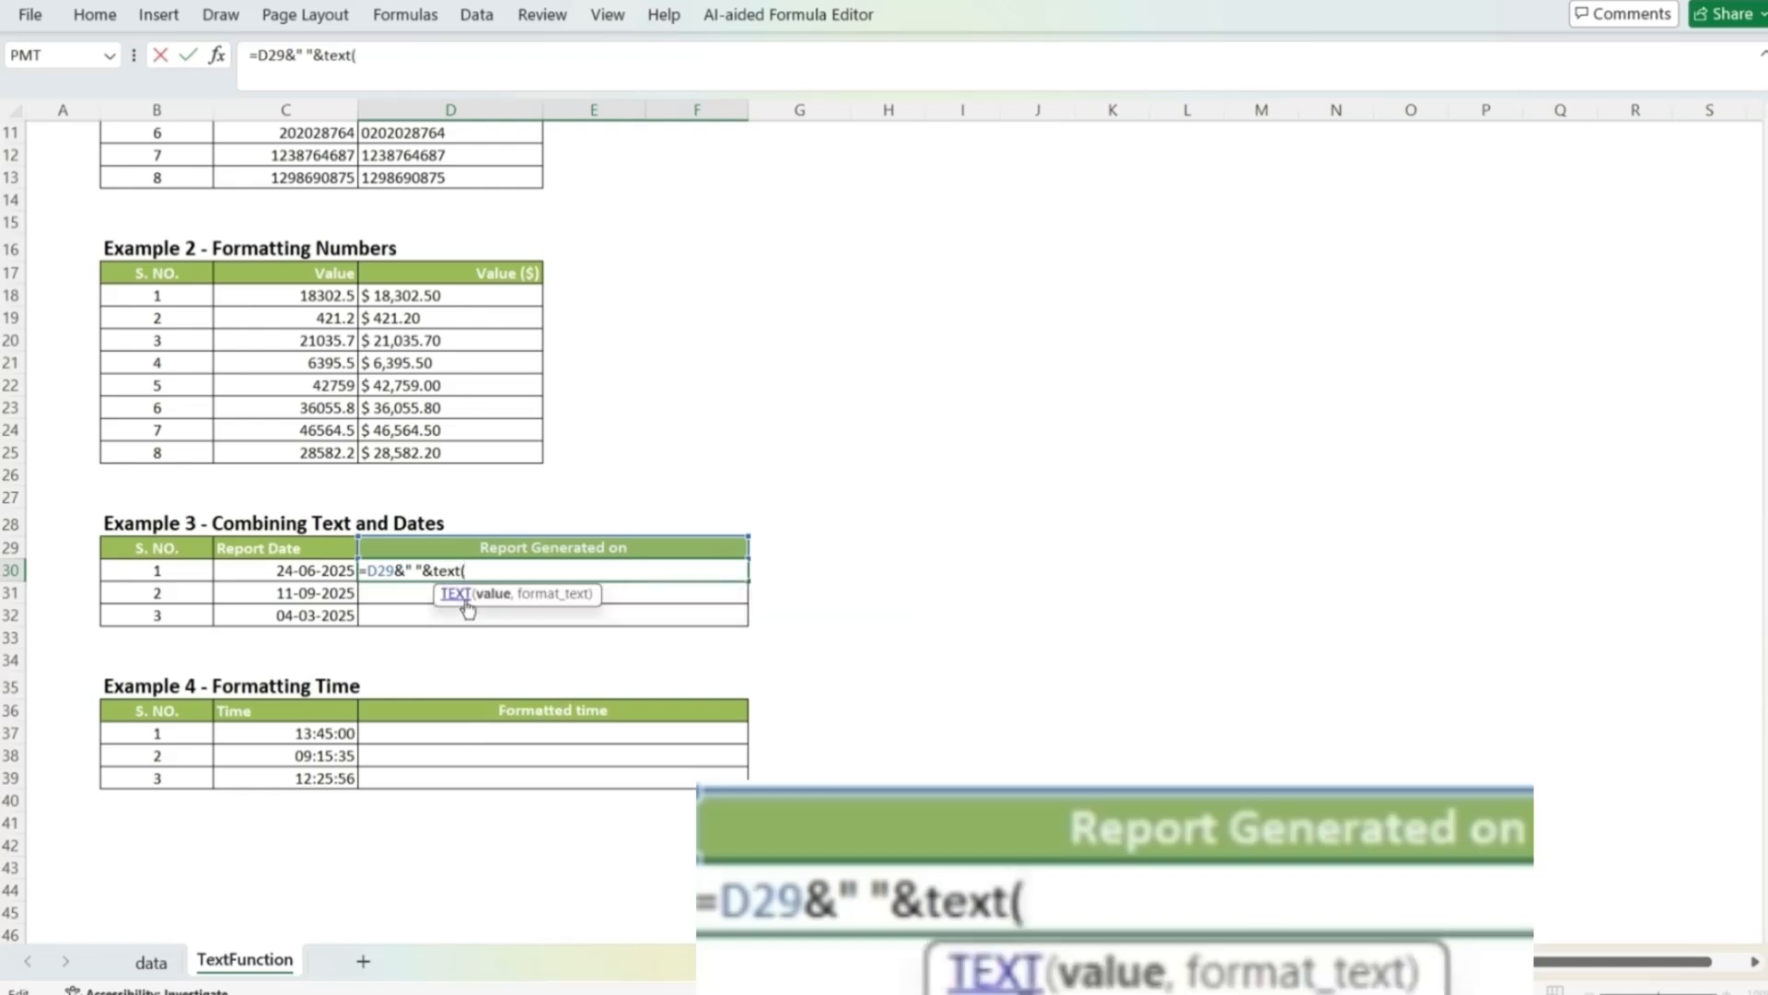
click(302, 569)
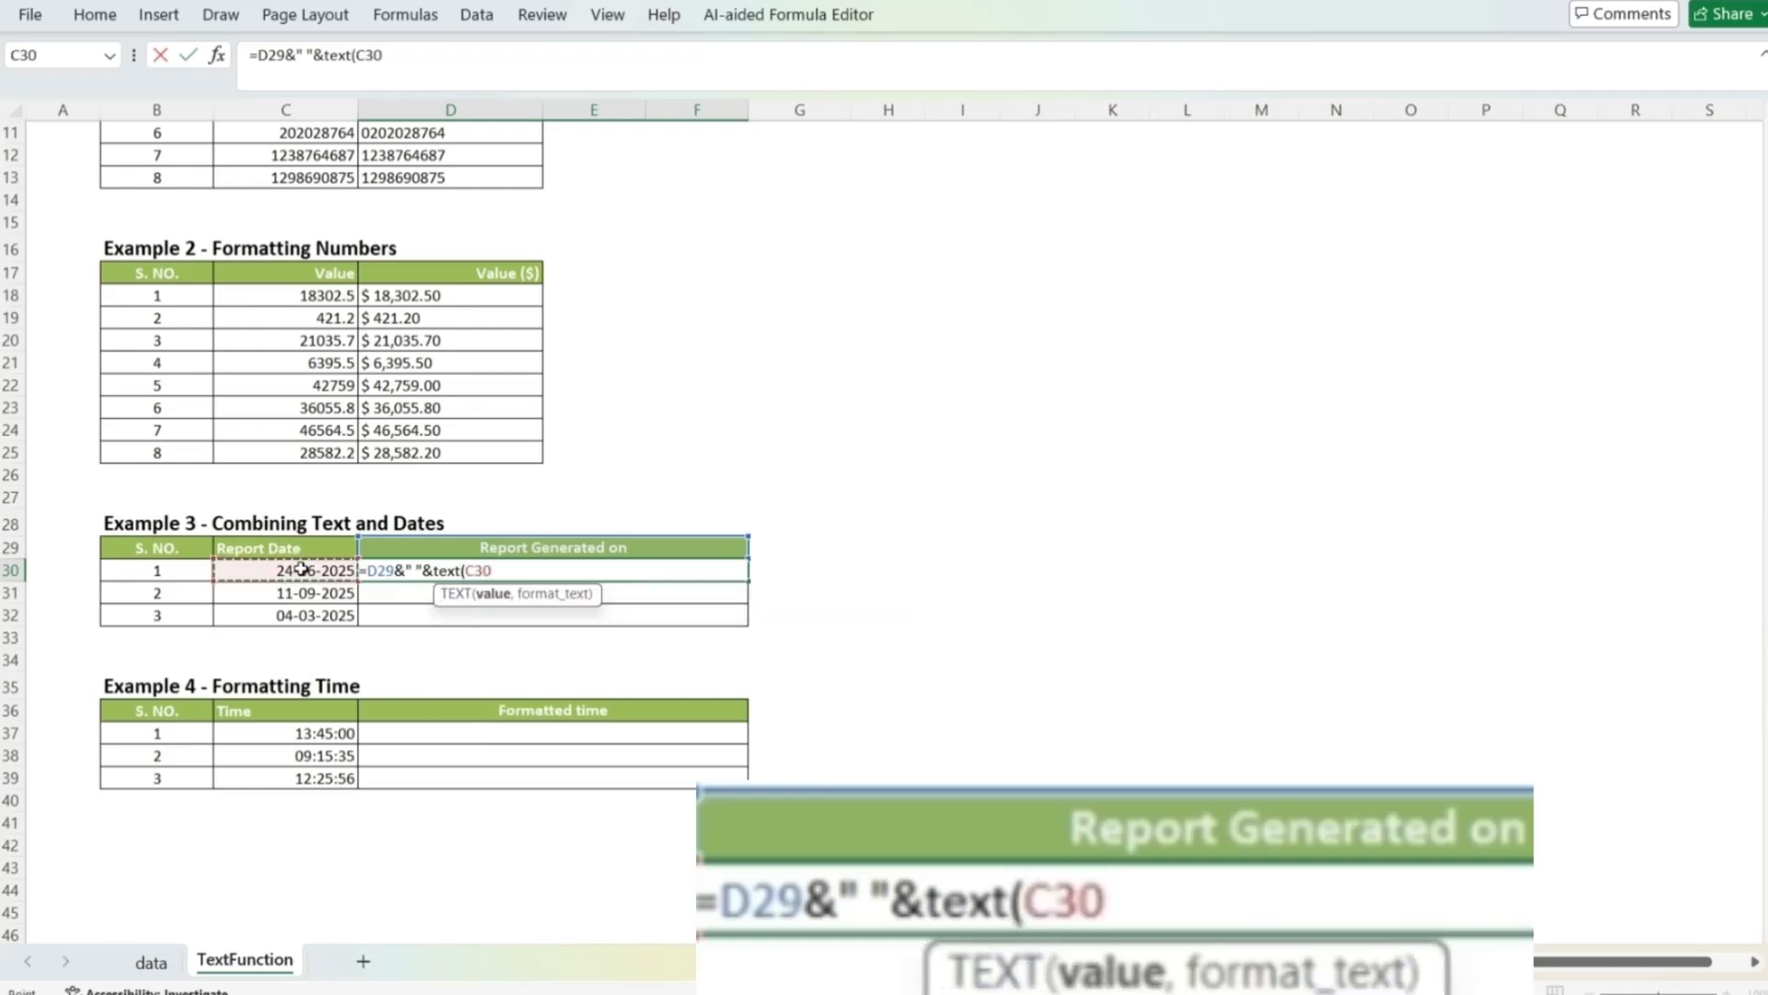
text(,)
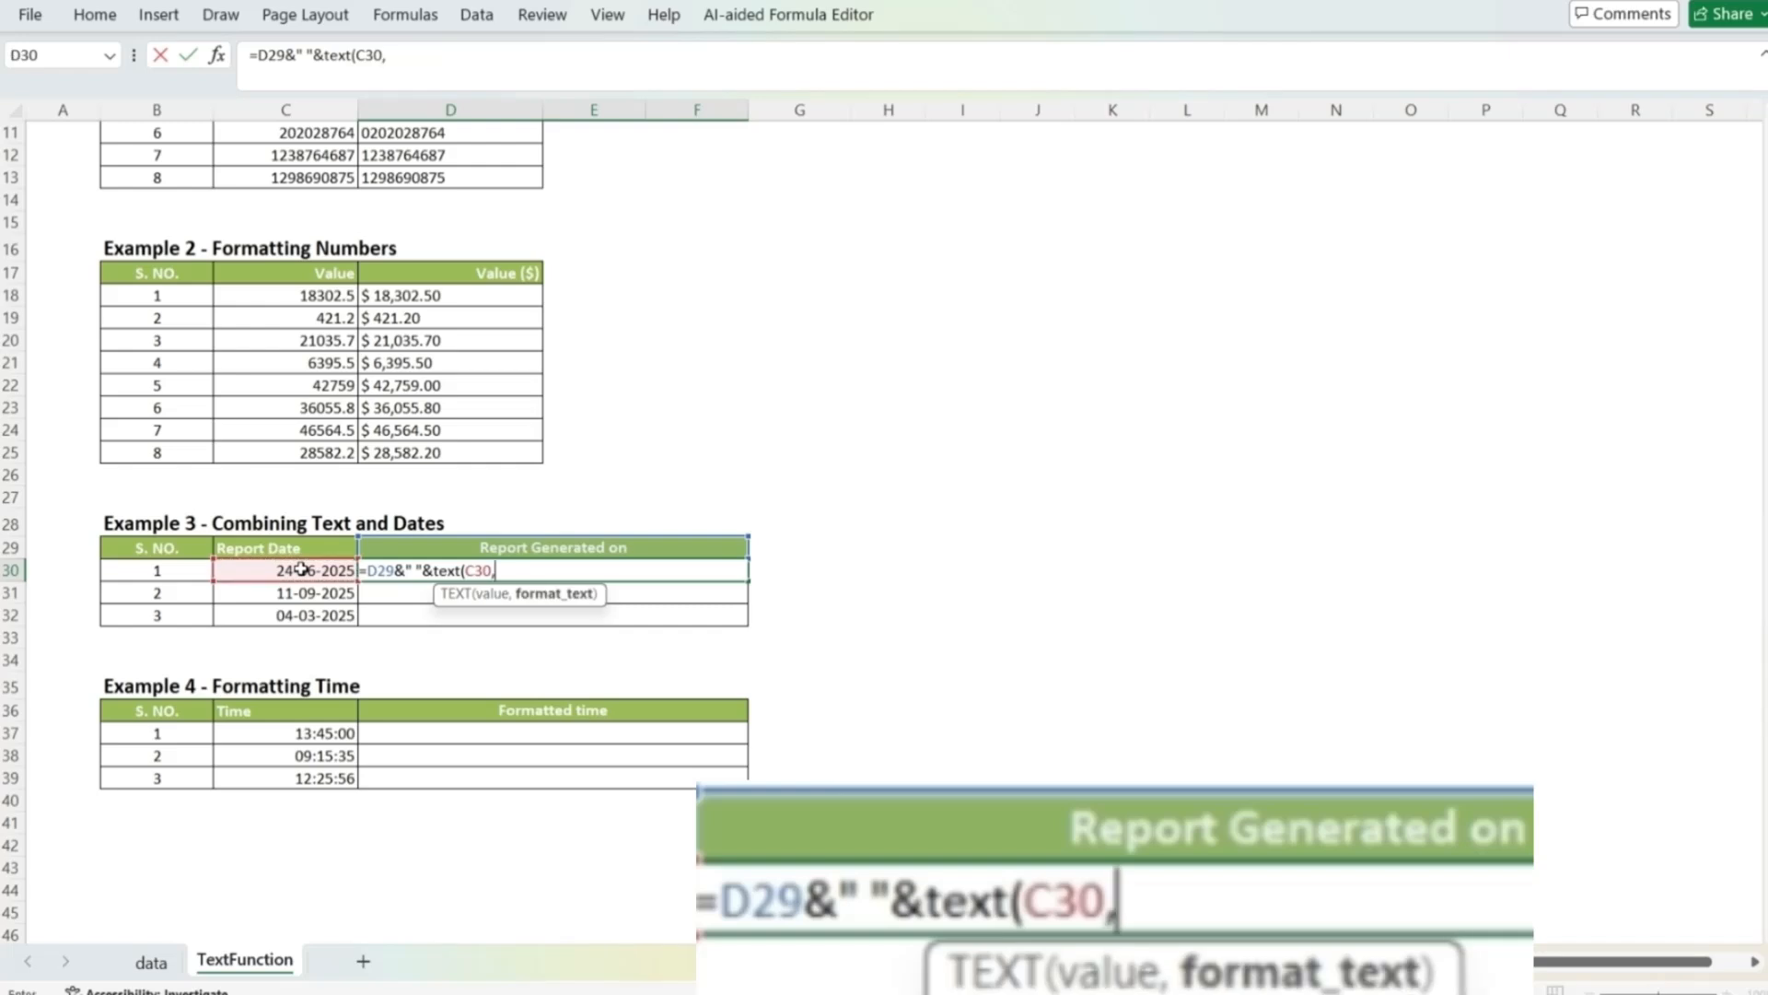
text(")
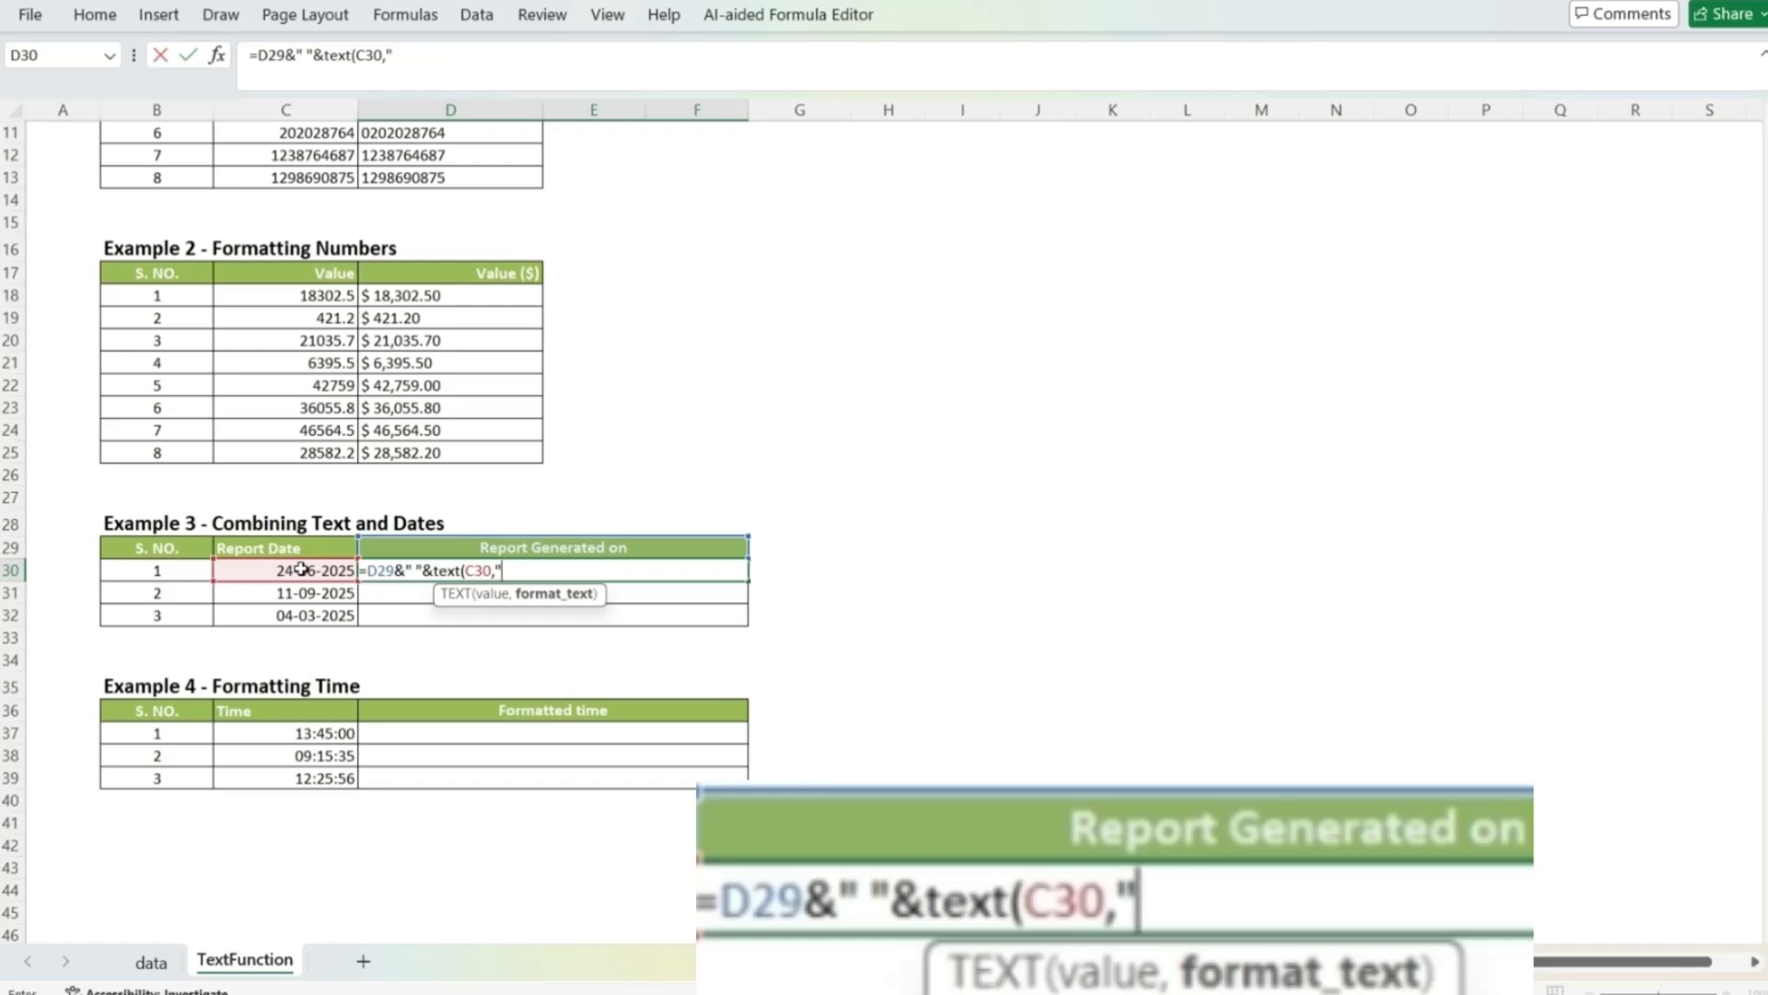
text(dd-mm)
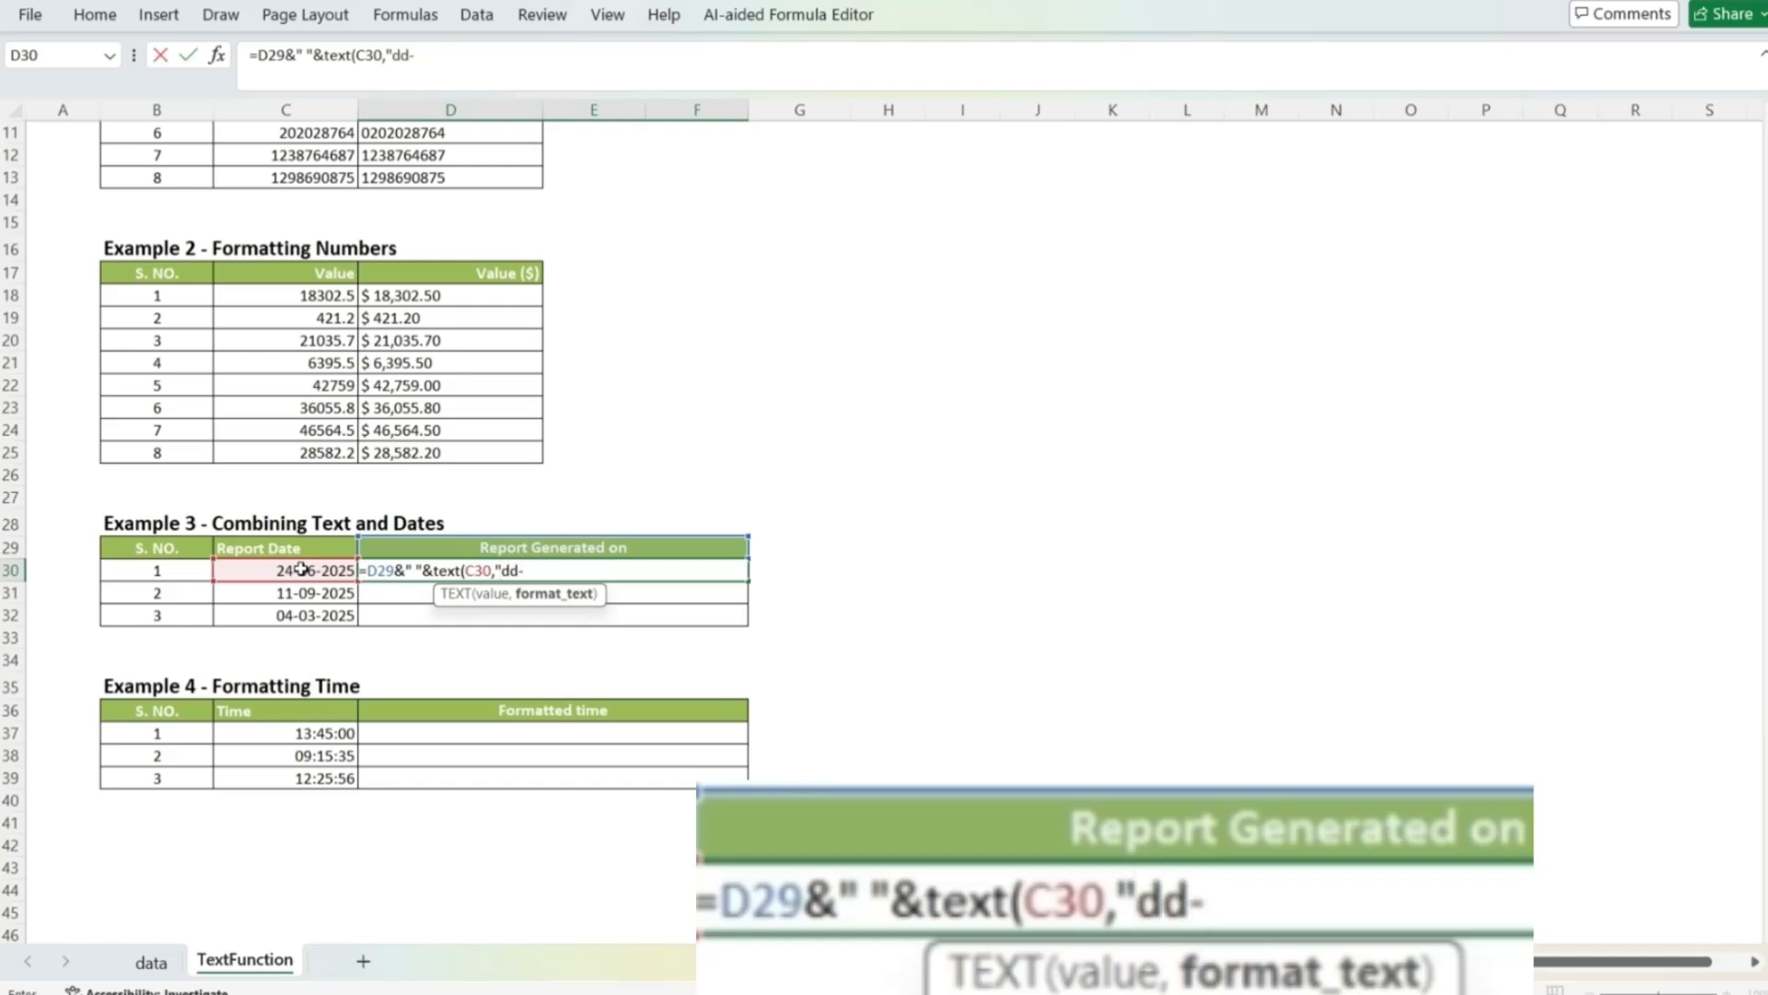
text(yyy")
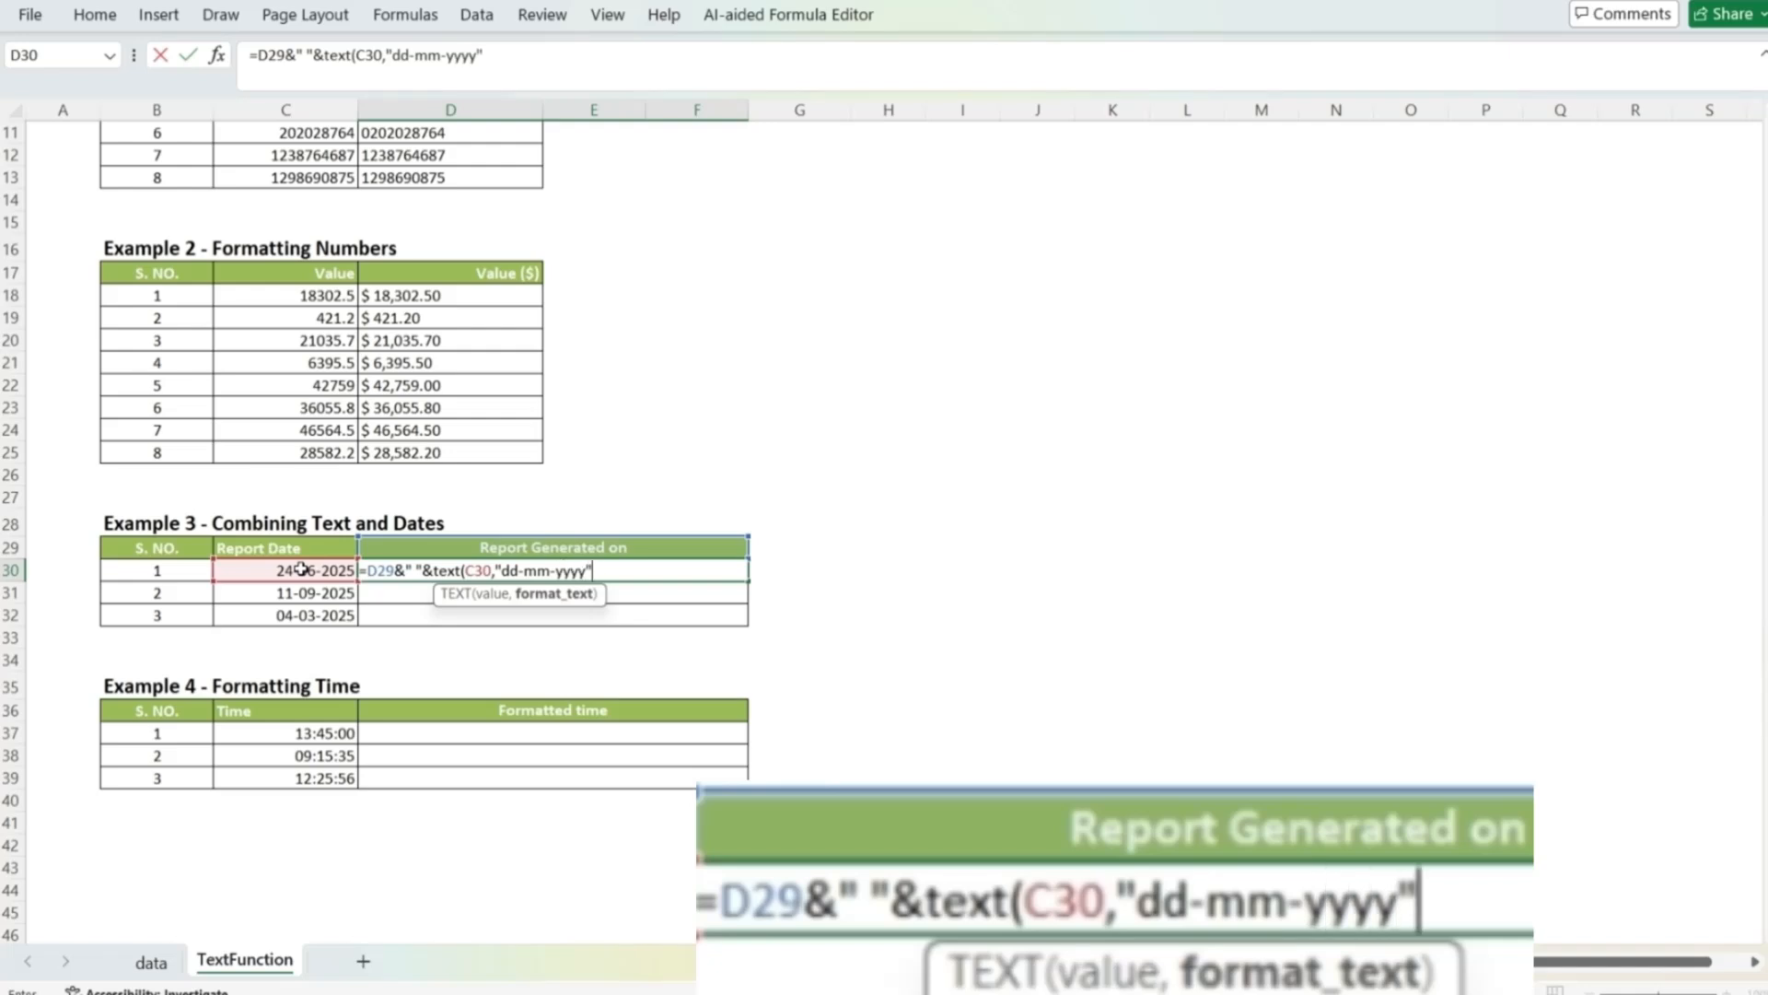
text())
key(Return)
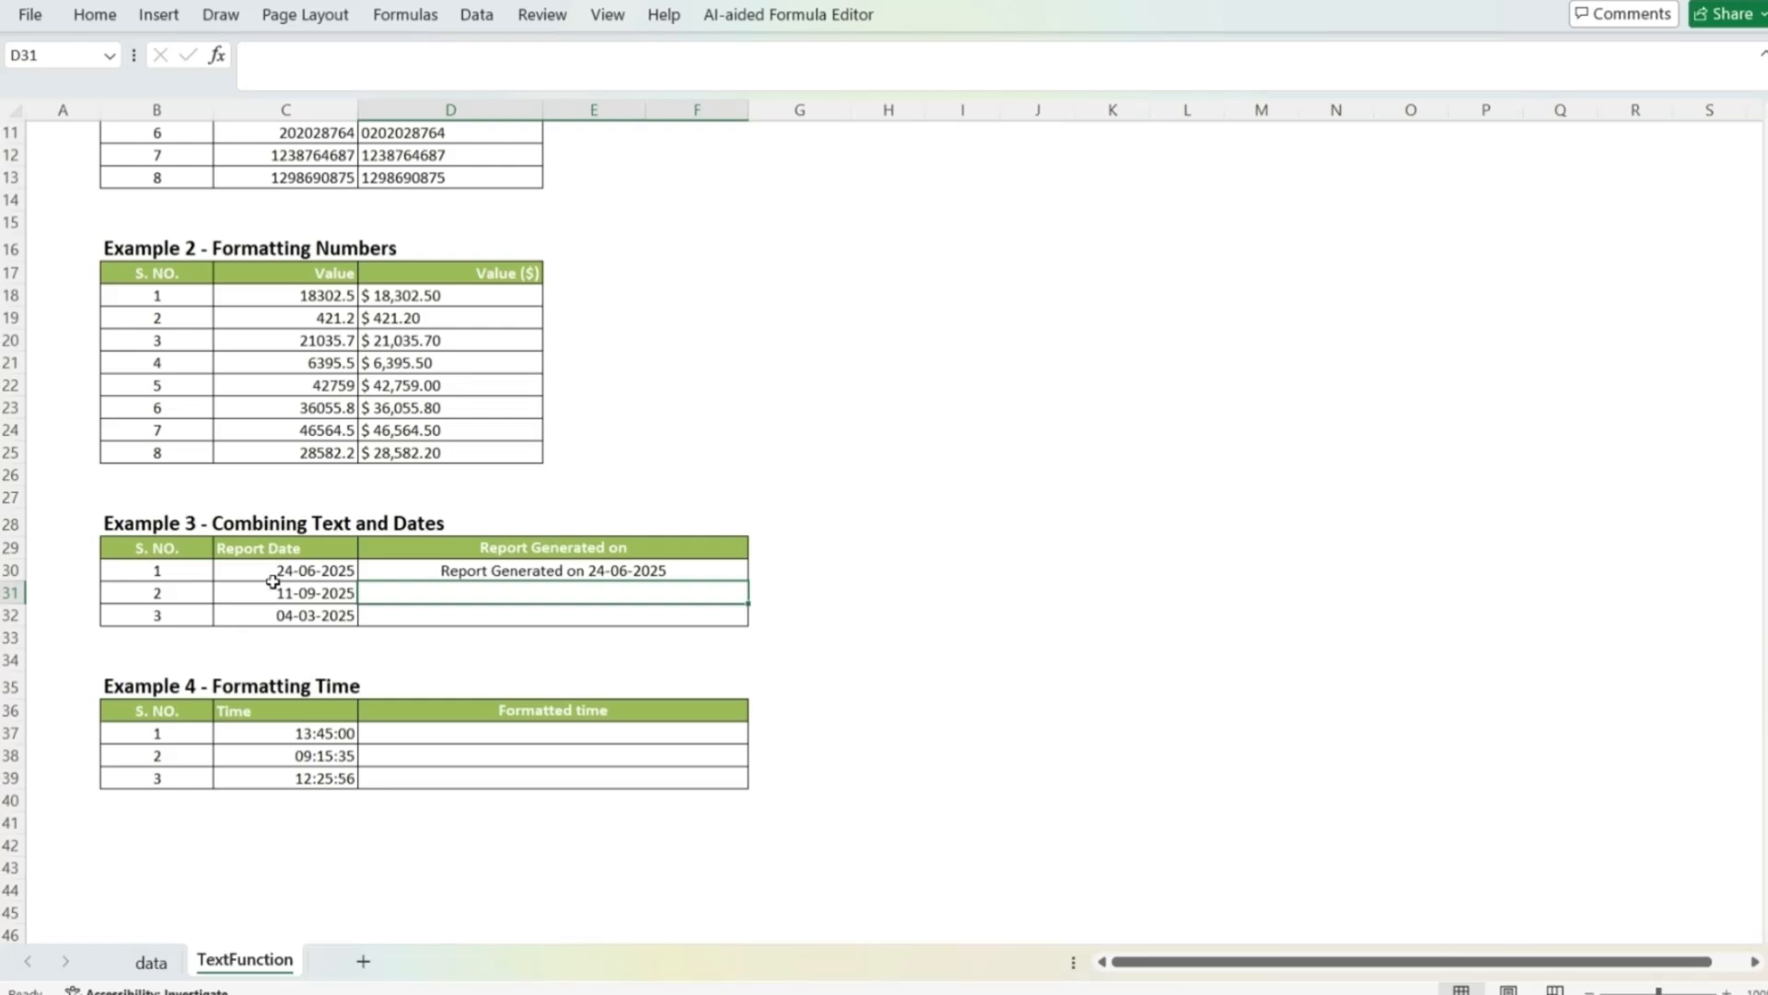
Step: Make the header reference in the D30 formula absolute as $D$29
click(451, 569)
double_click(447, 569)
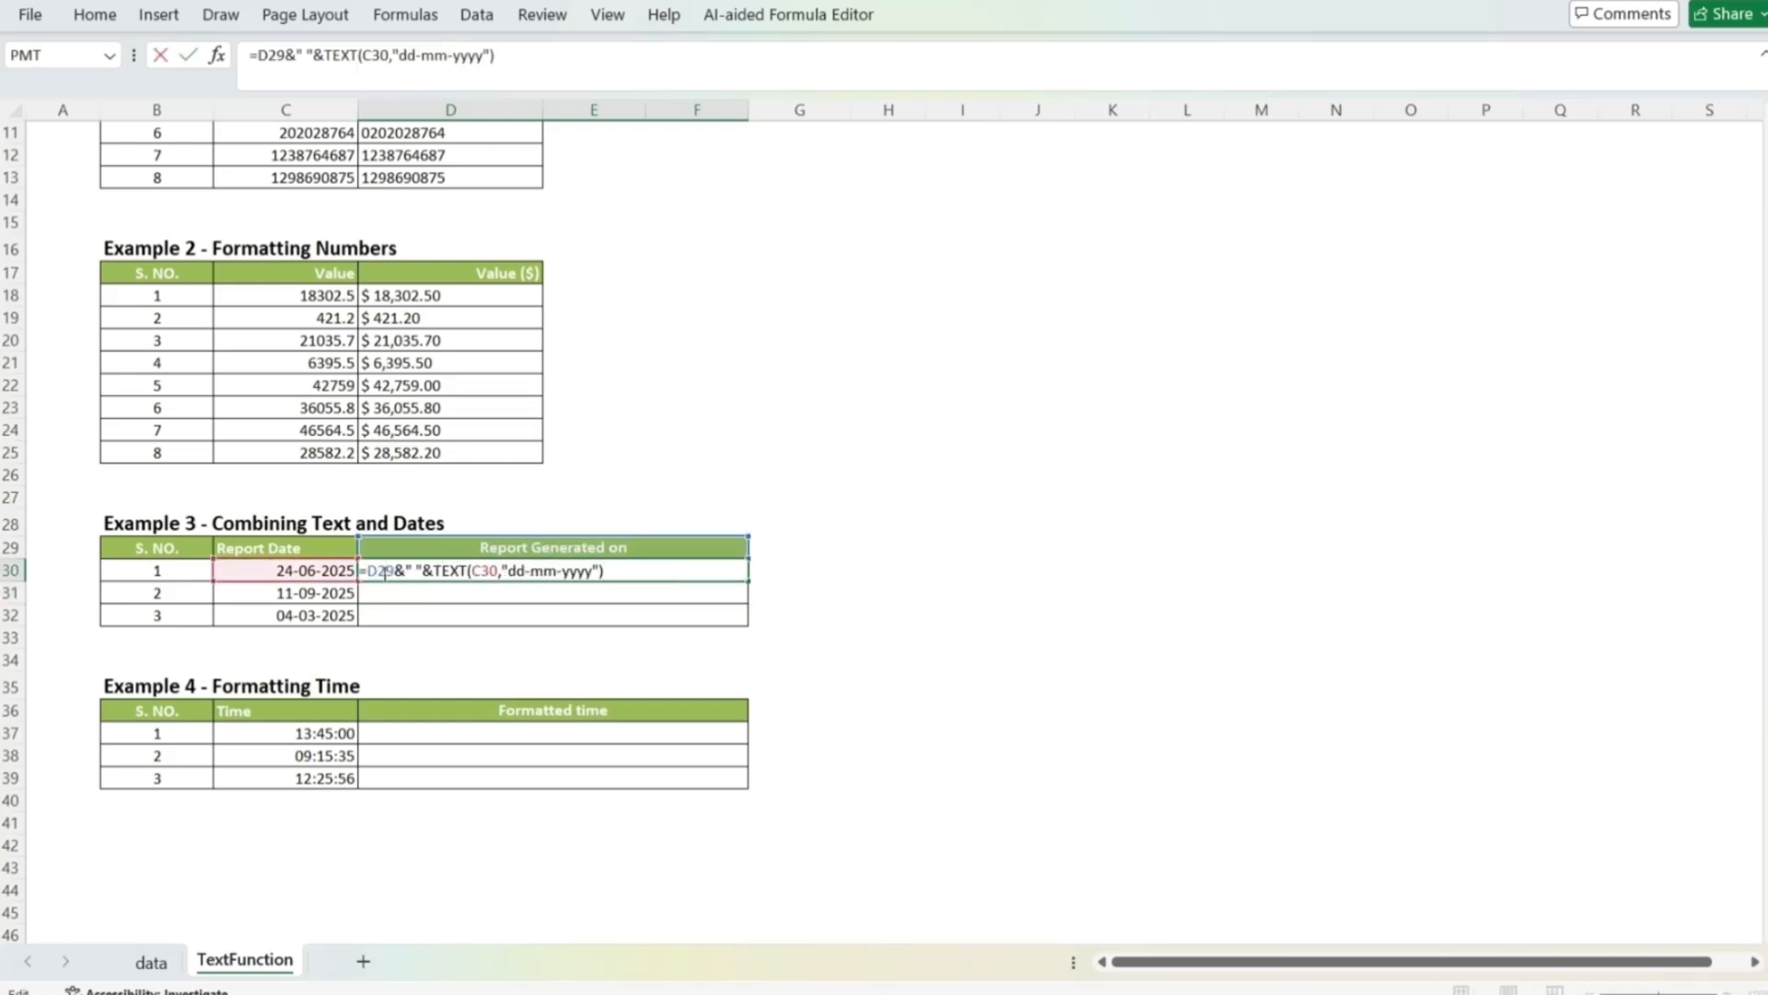
key(F4)
key(Return)
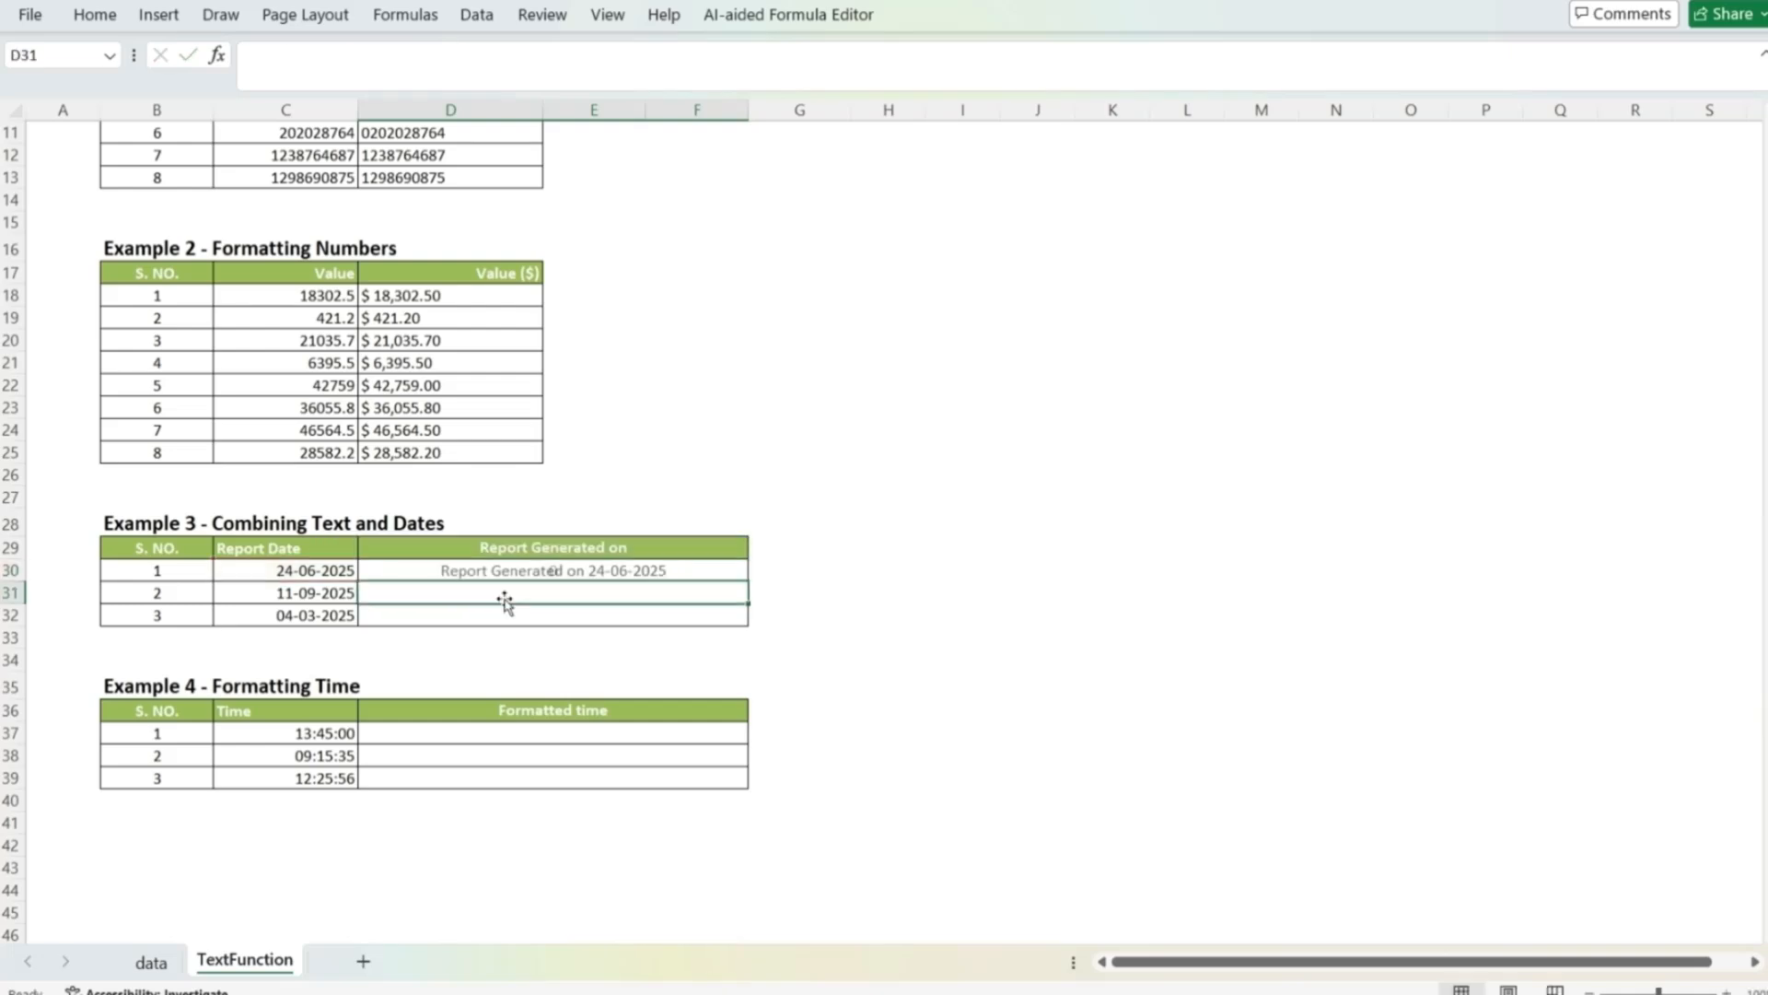
Step: Copy the D30 formula into the remaining Report Generated on rows, D31 and D32
key(Up)
key(ctrl+c)
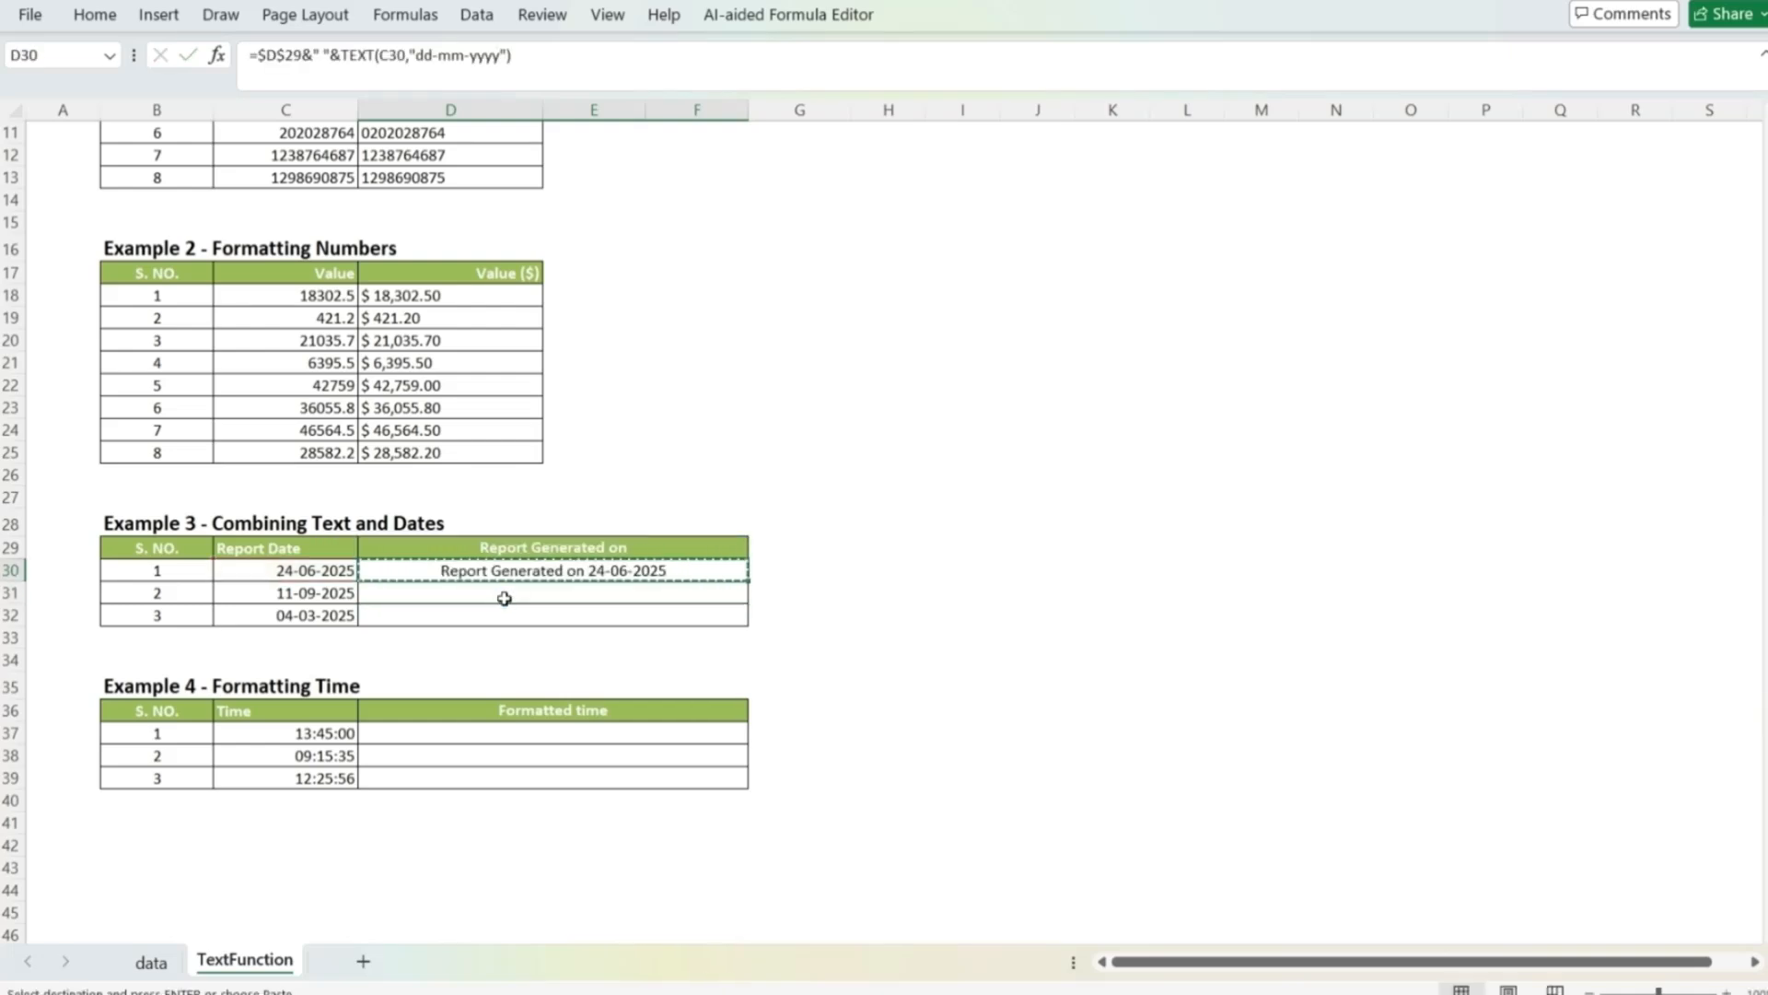
shift+click(505, 601)
key(shift+Down)
key(ctrl+v)
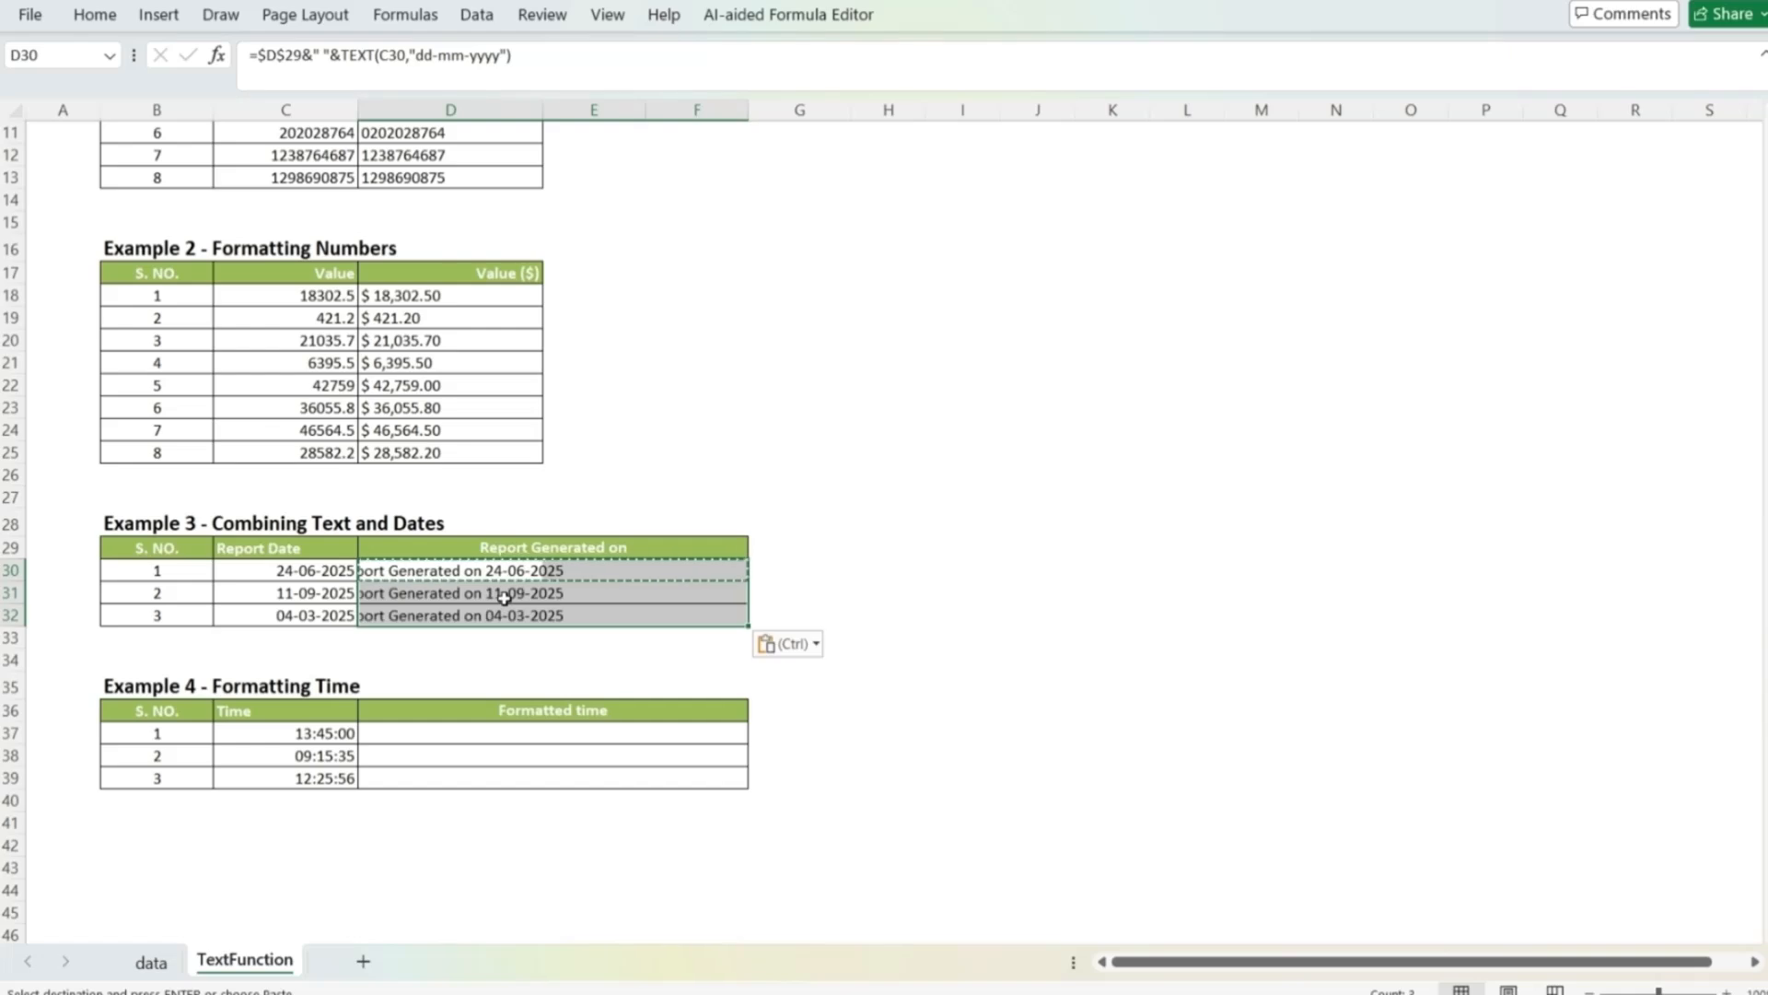
Step: Left-align the report texts in D30:D32
click(505, 599)
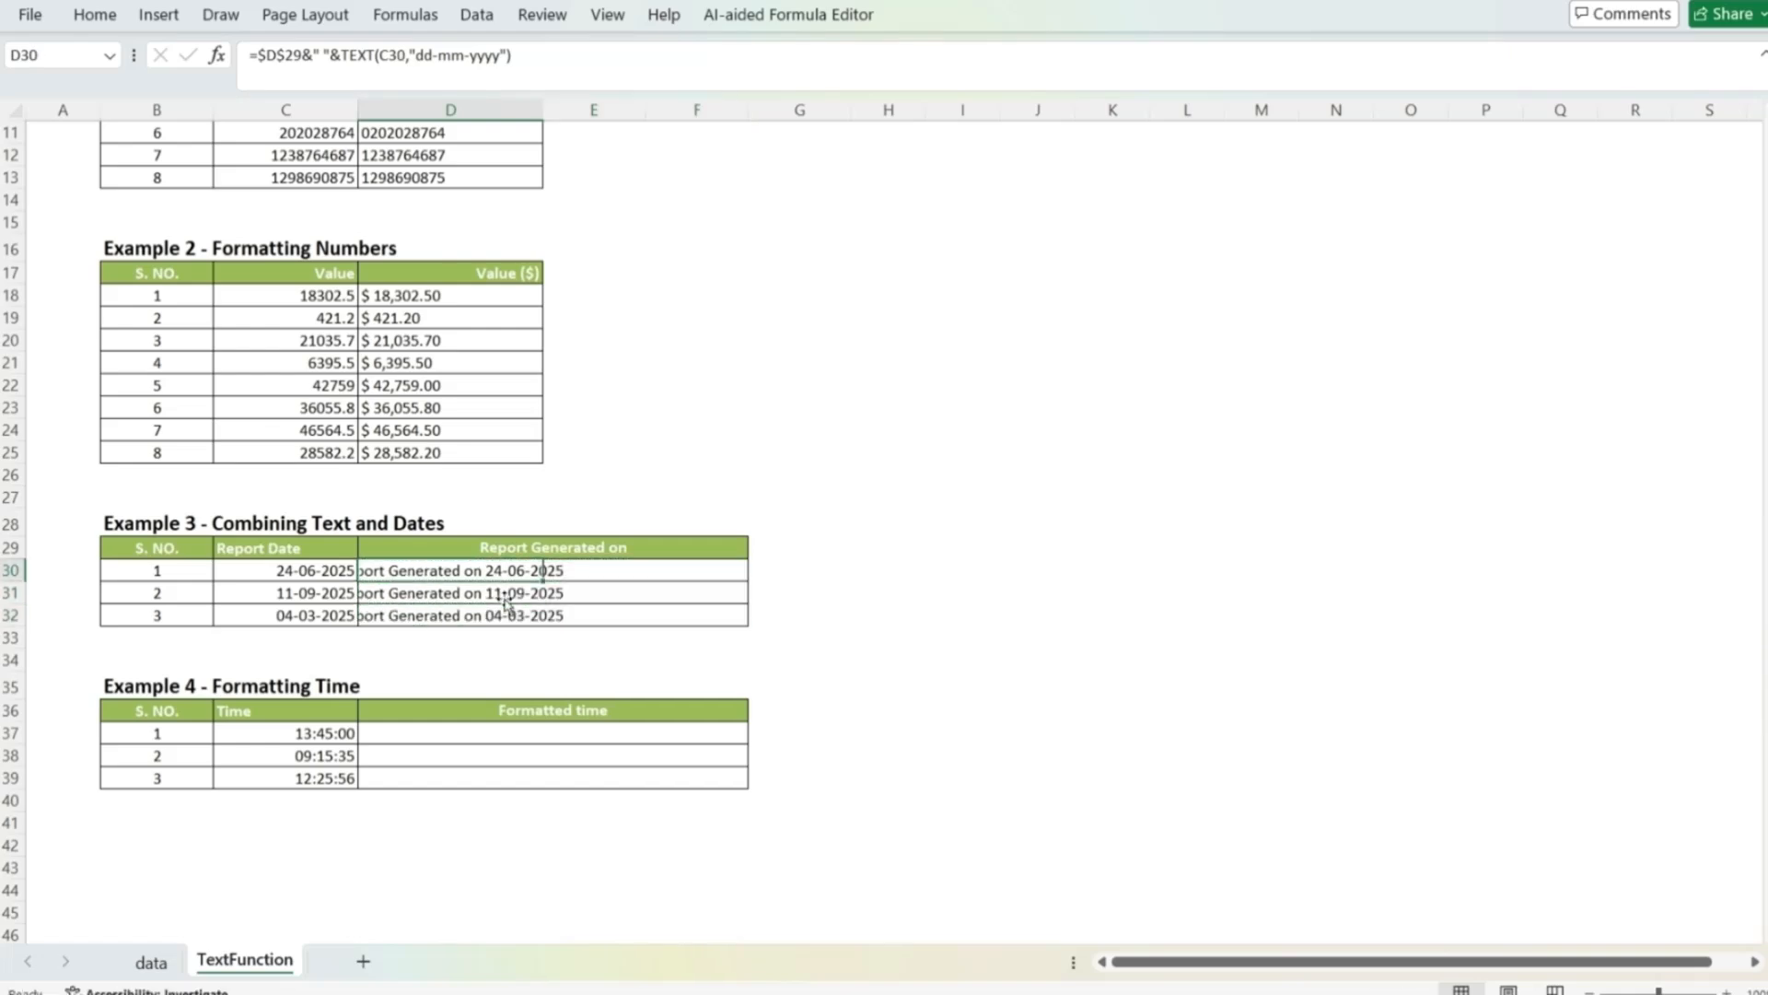
drag(505, 571, 505, 615)
click(94, 15)
click(429, 95)
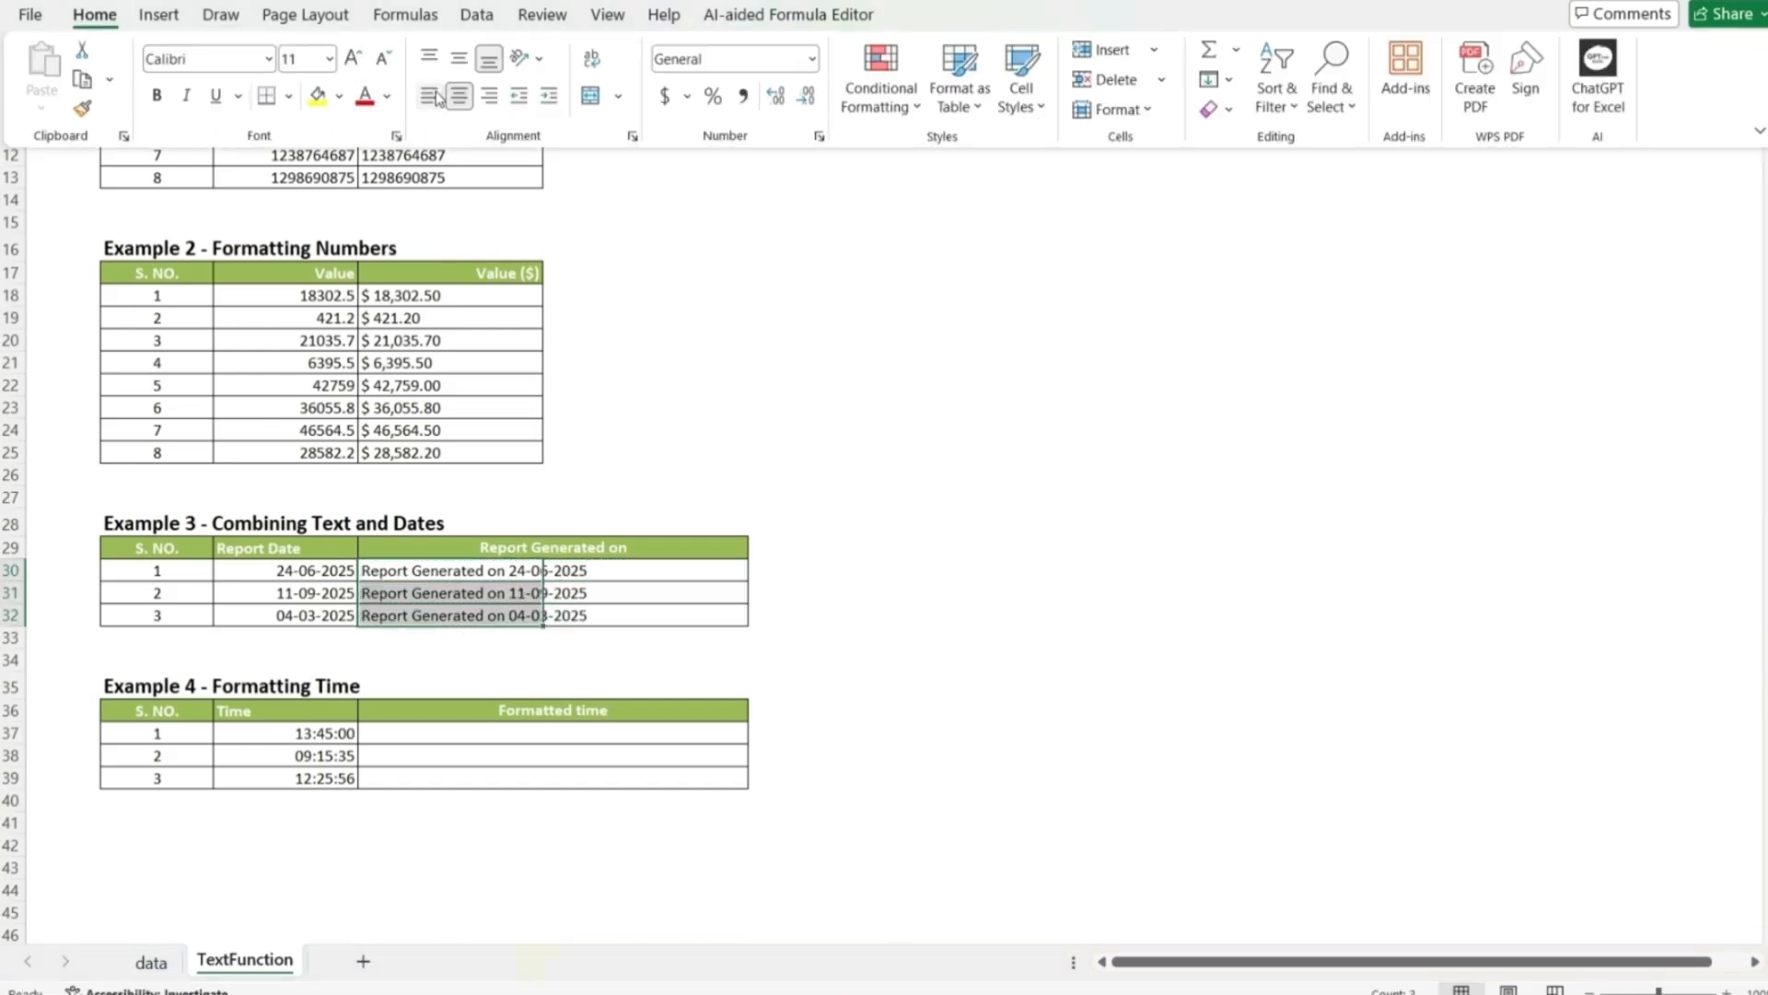
Step: Examine the time values in C37:C39 of Example 4
key(Down)
key(Down)
key(Down)
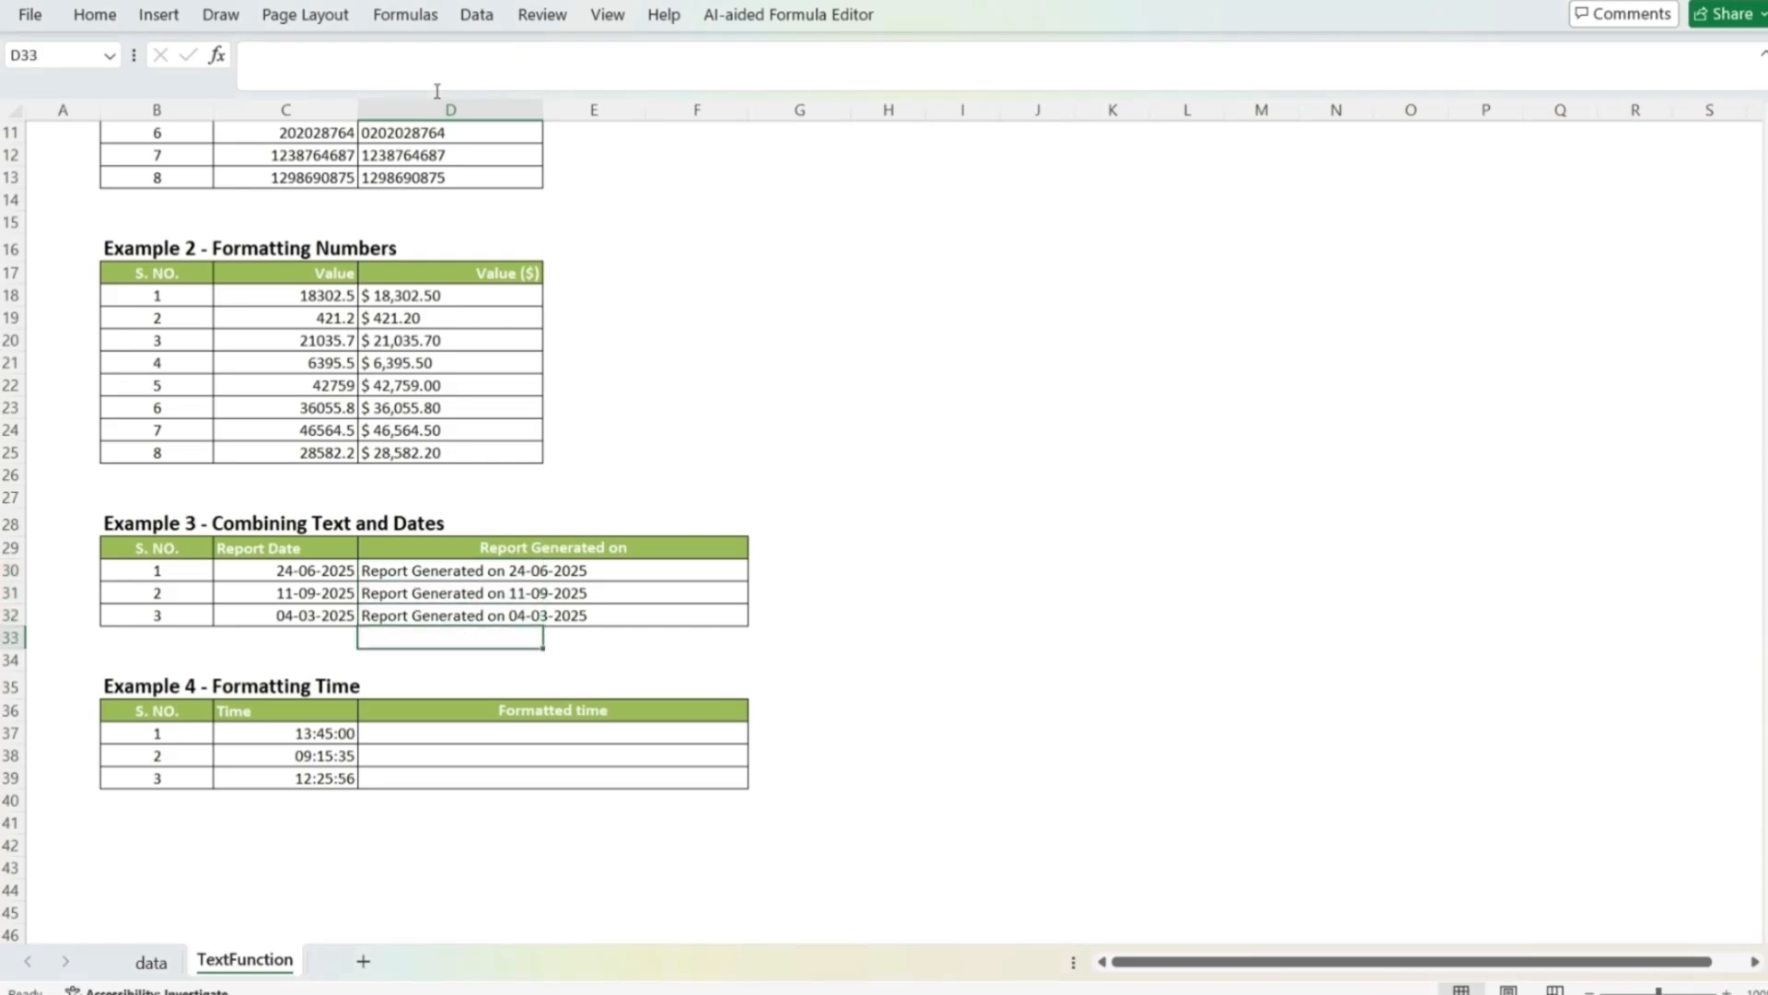
key(Down)
key(Down)
key(Down)
key(Down)
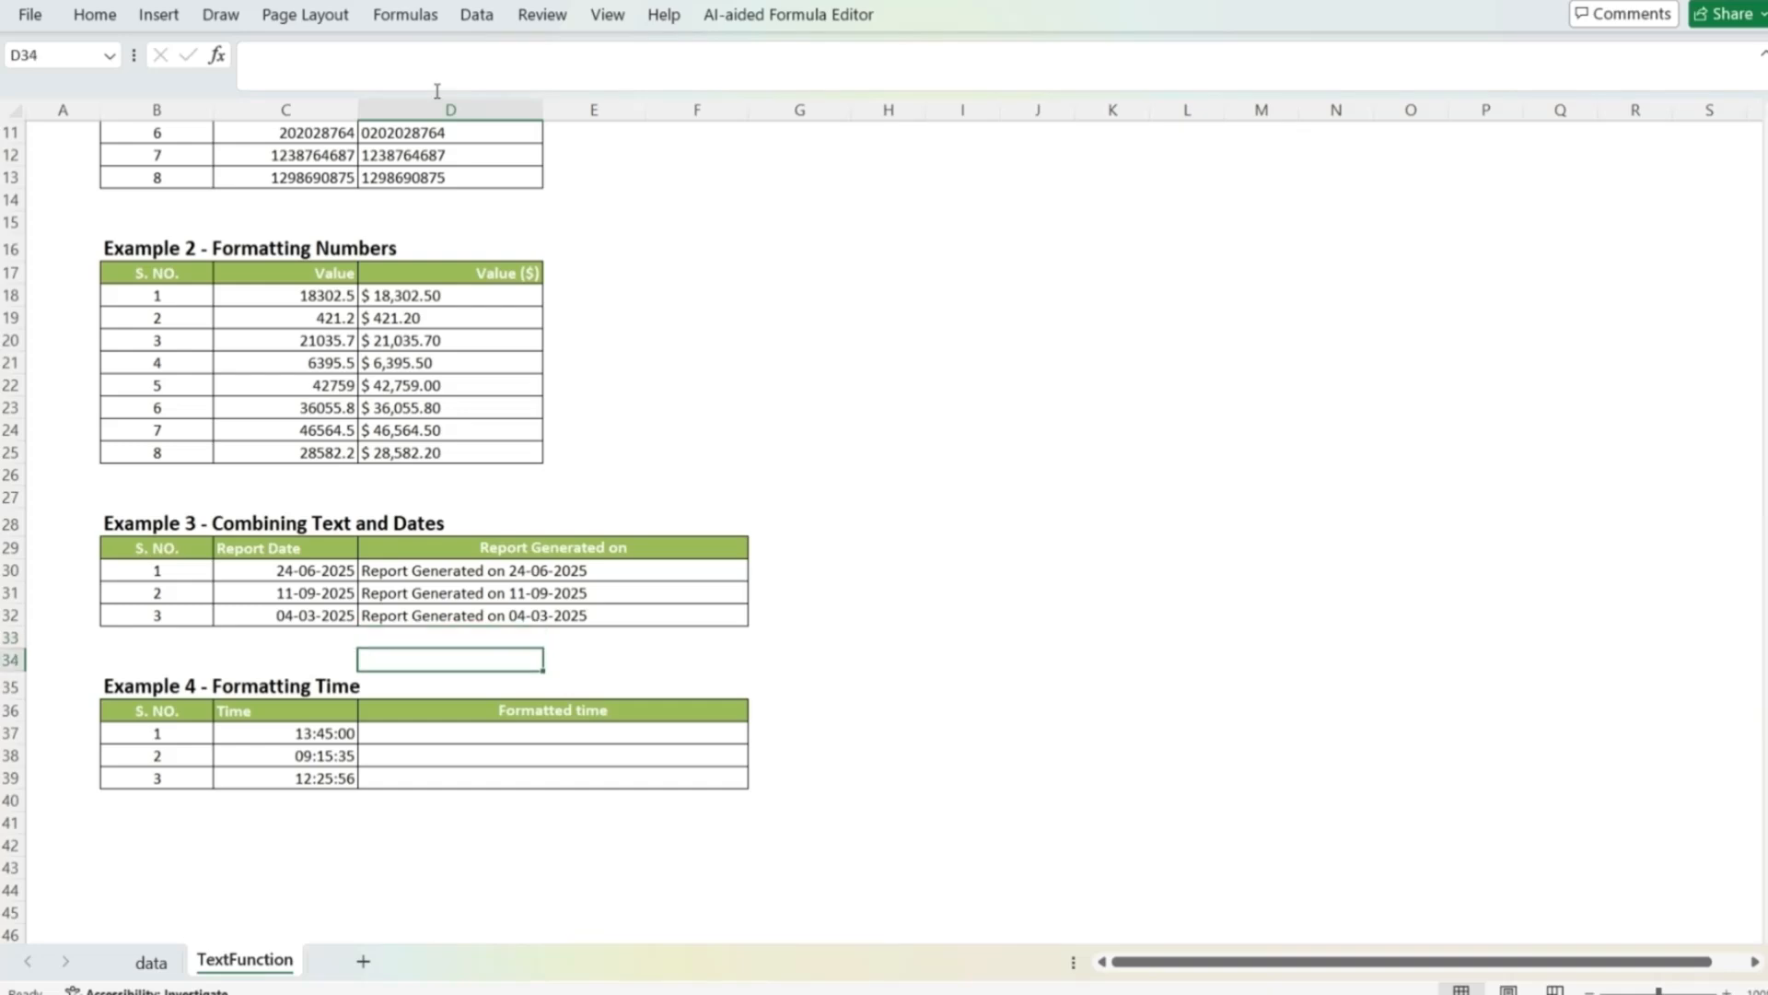
key(Left)
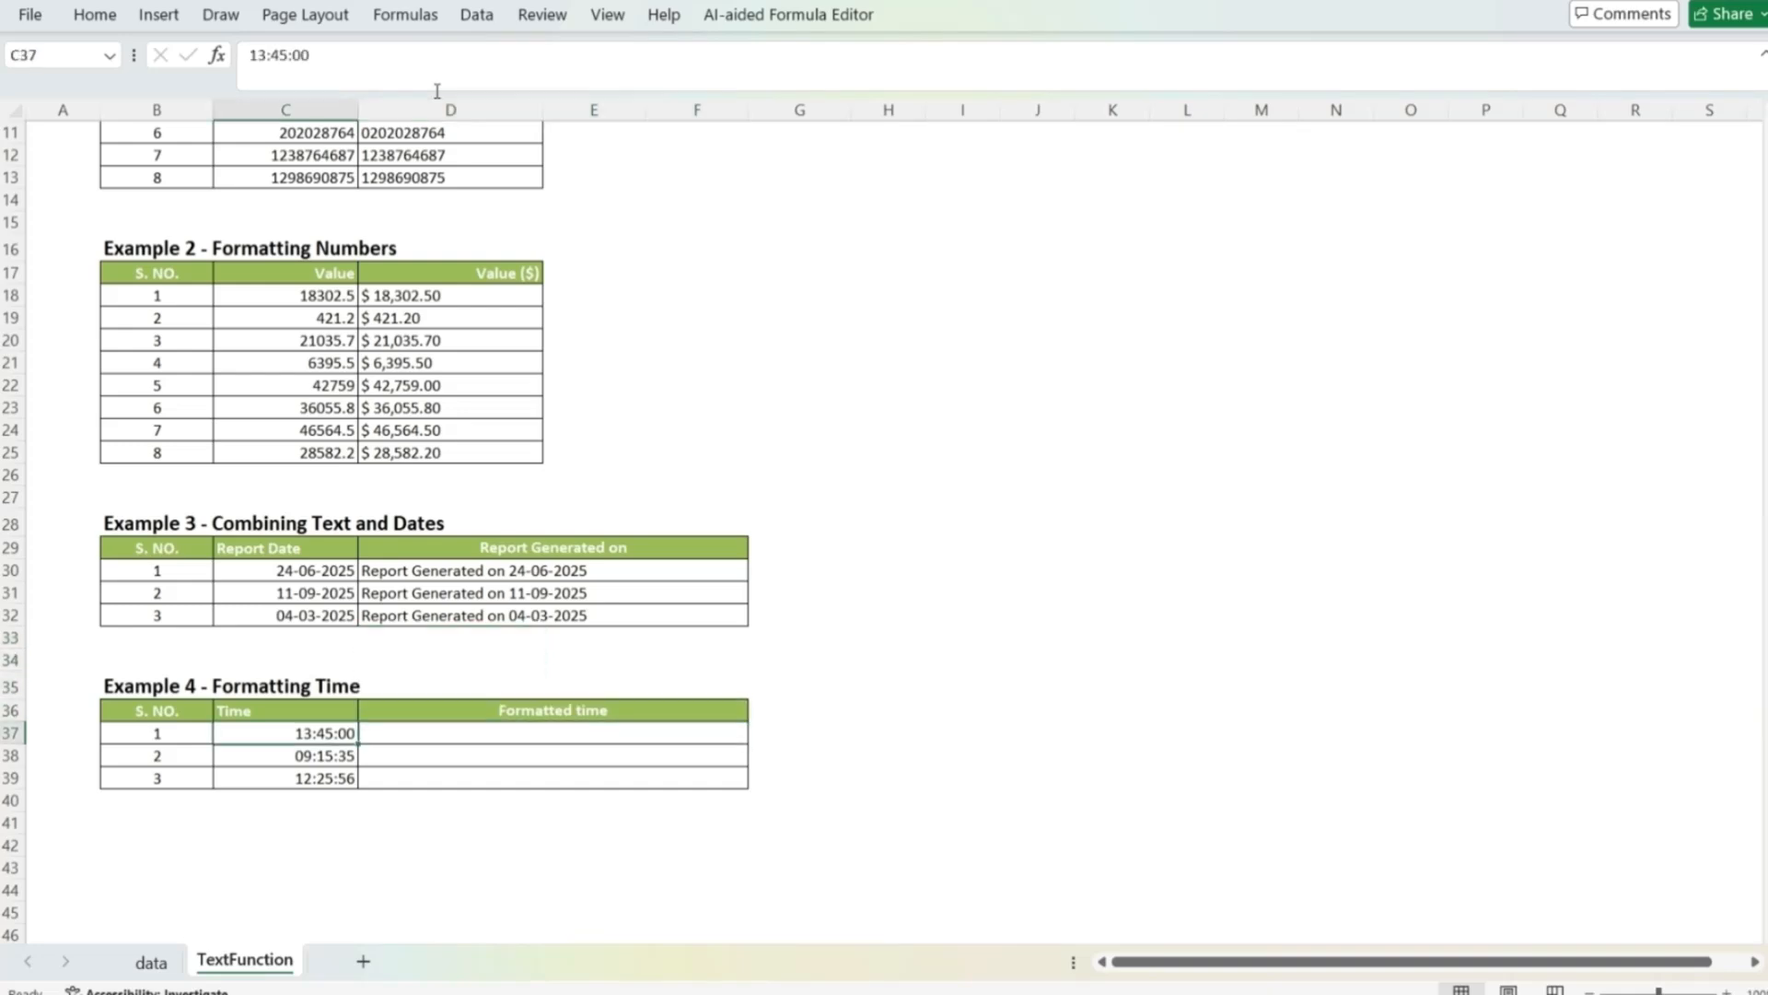
key(Down)
key(Down)
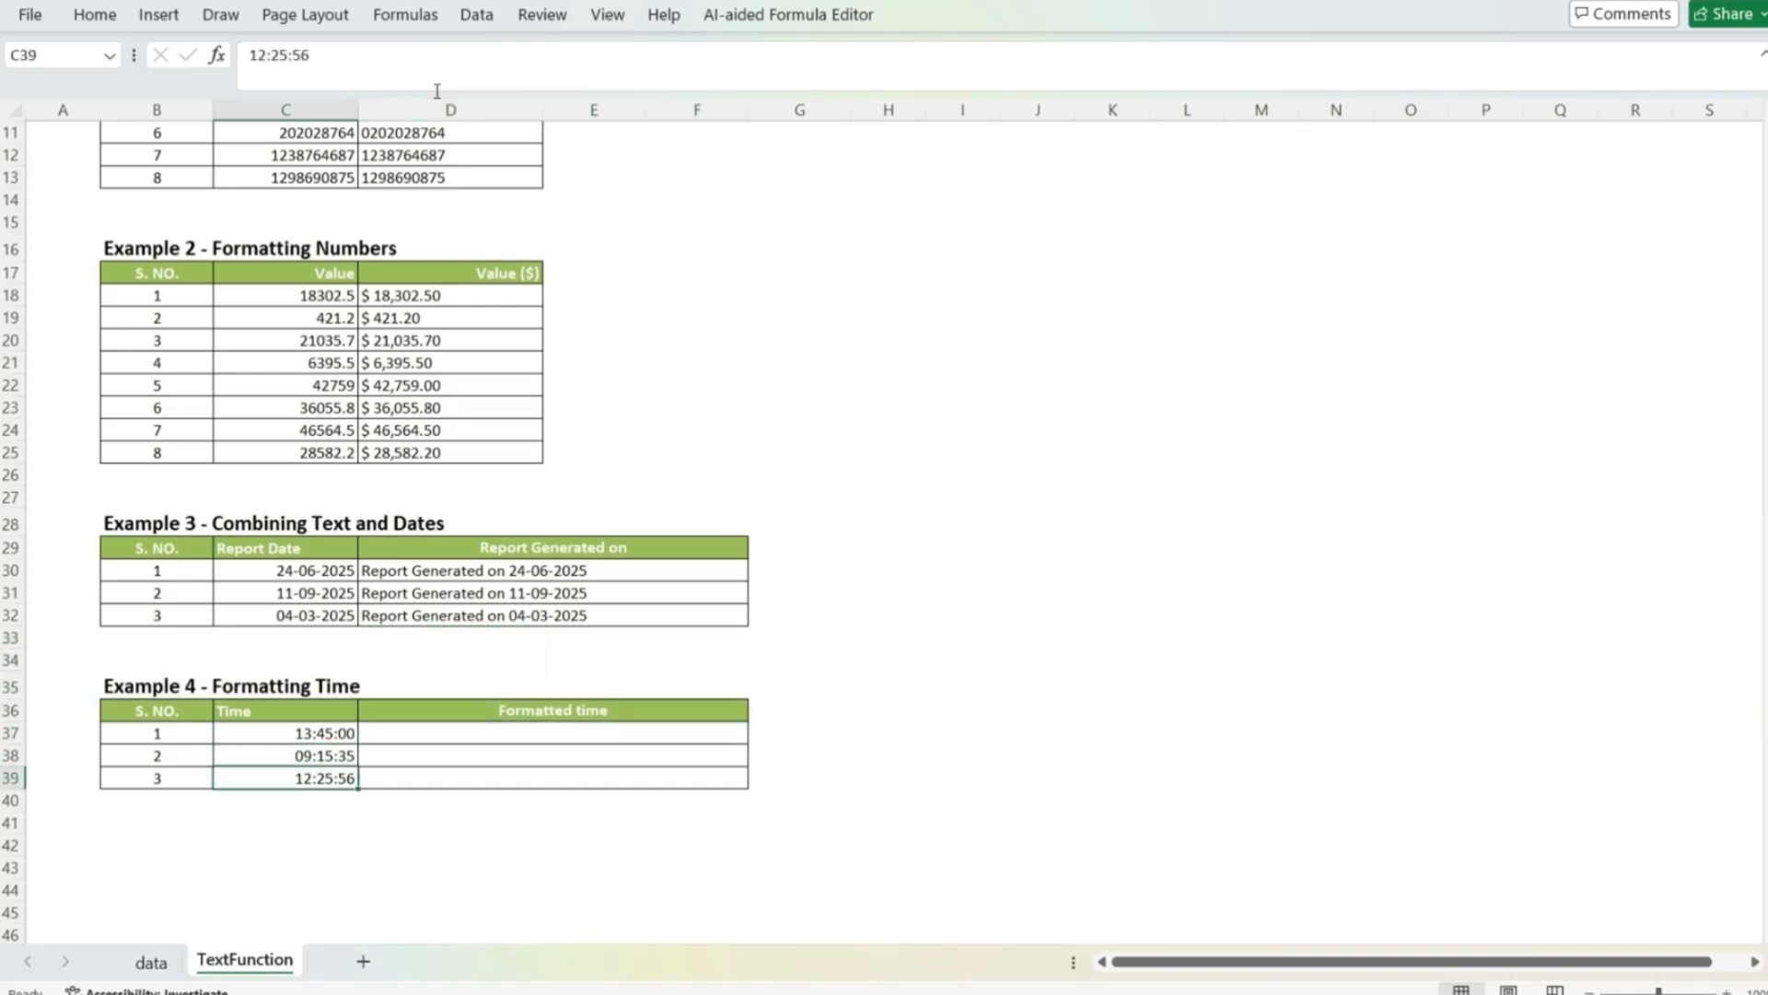
key(Up)
key(Up)
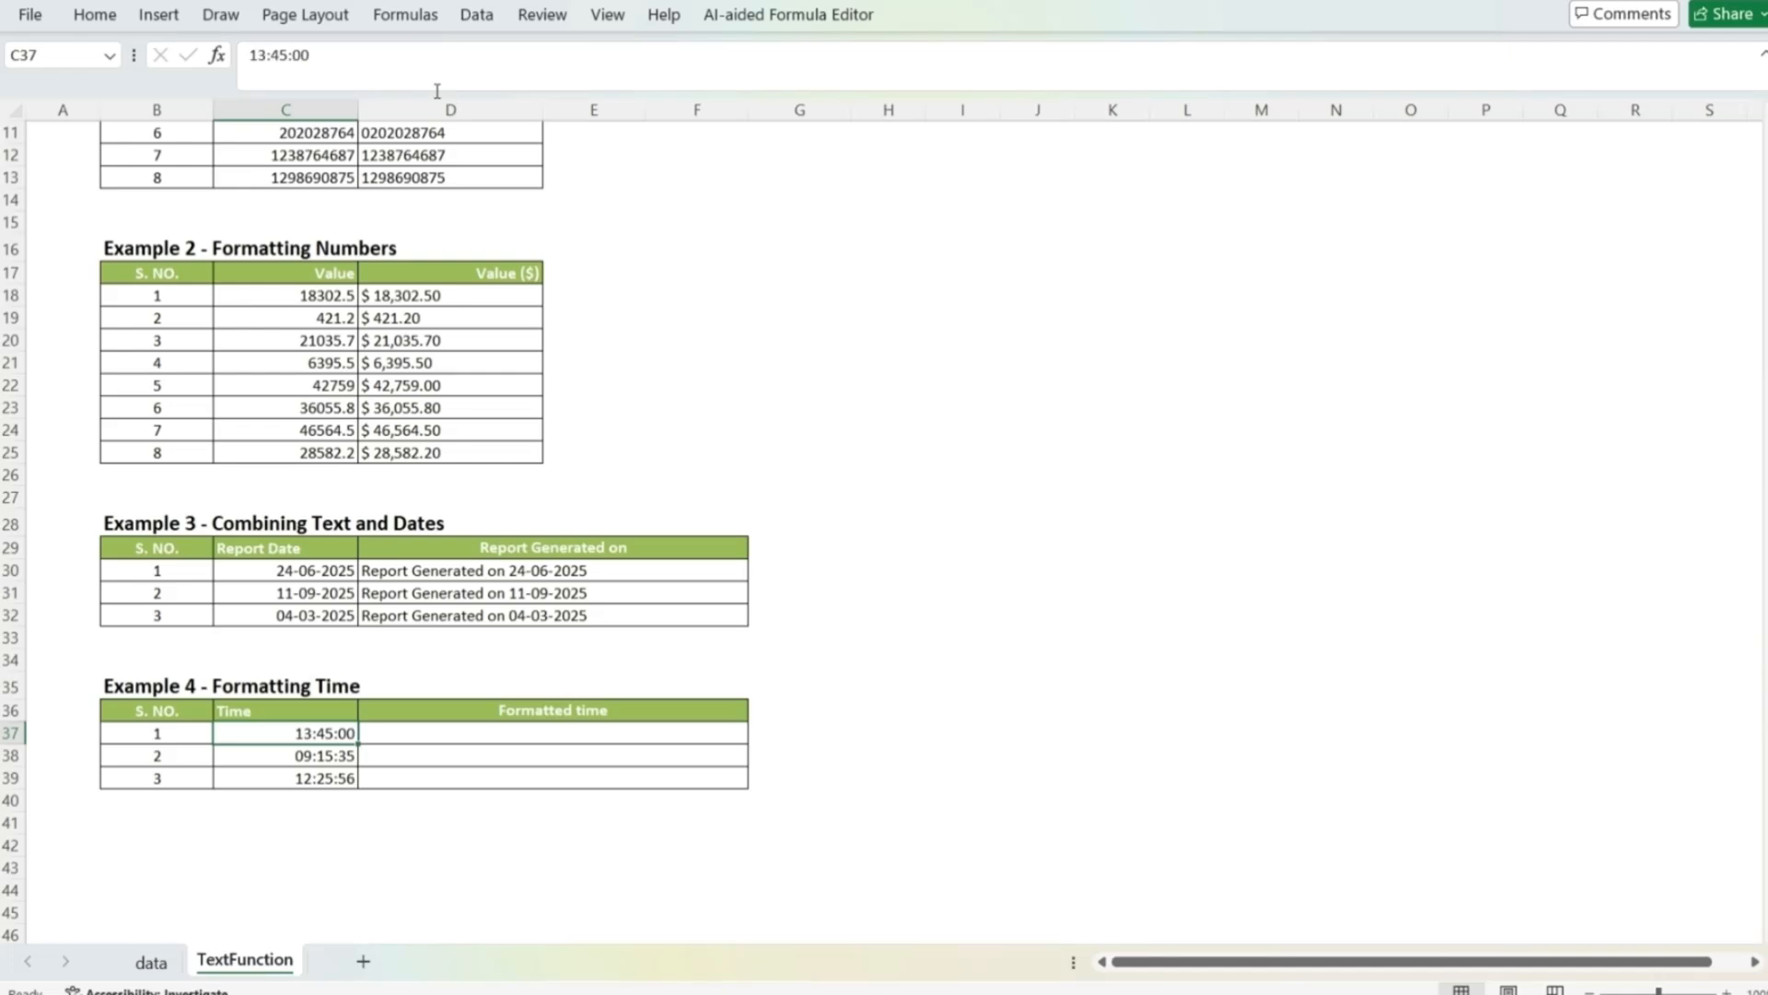
Step: Extend the Example 4 header in D36 to read Formatted time (hh:mm AM/PM)
key(Right)
key(Up)
key(F2)
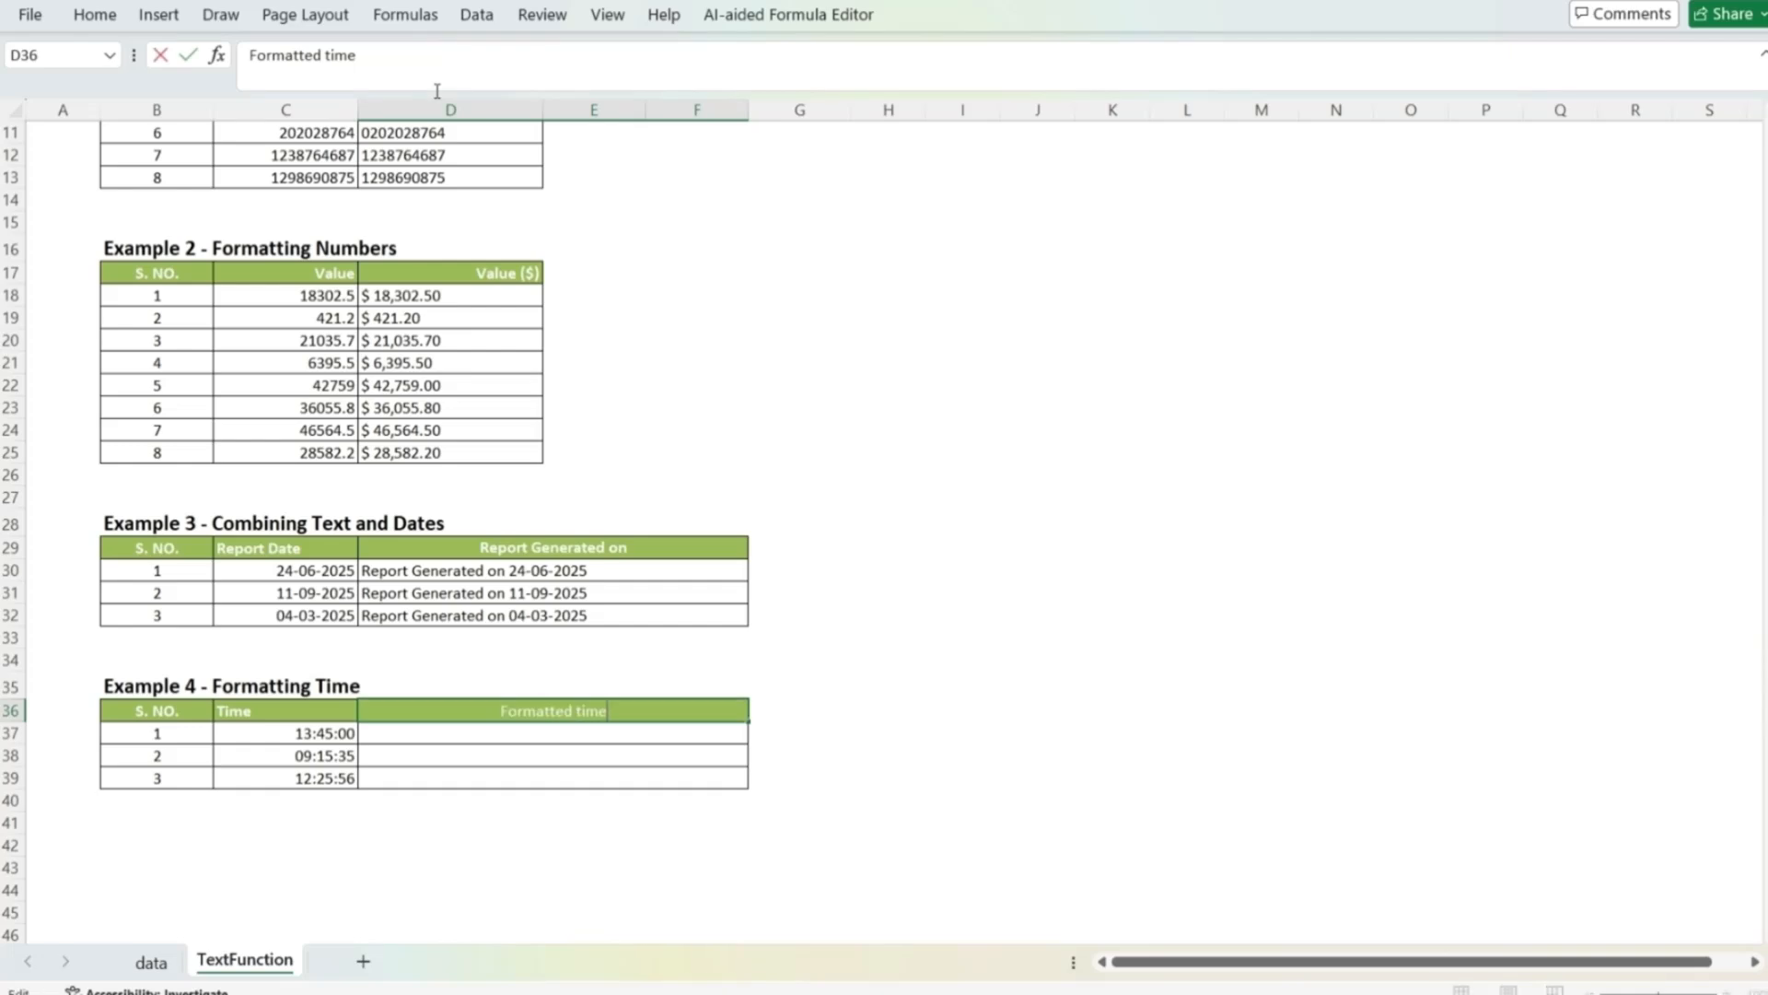
text((hh:mm)
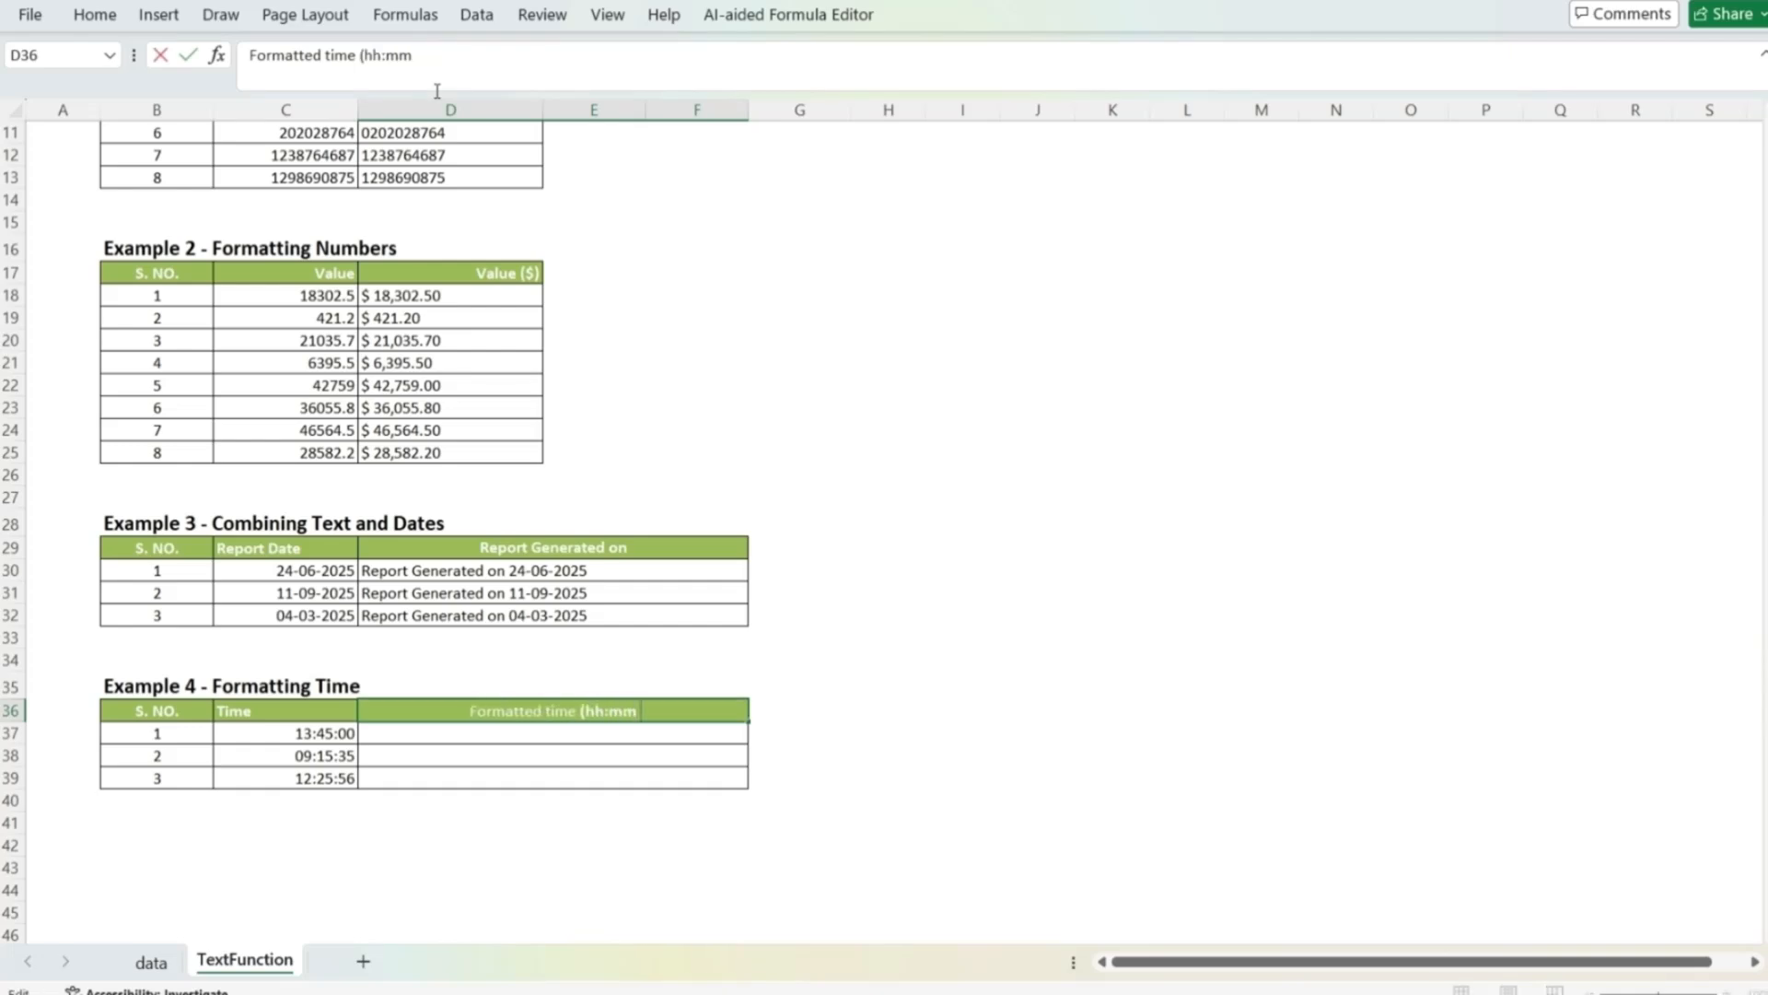
text( AM/PM))
key(Return)
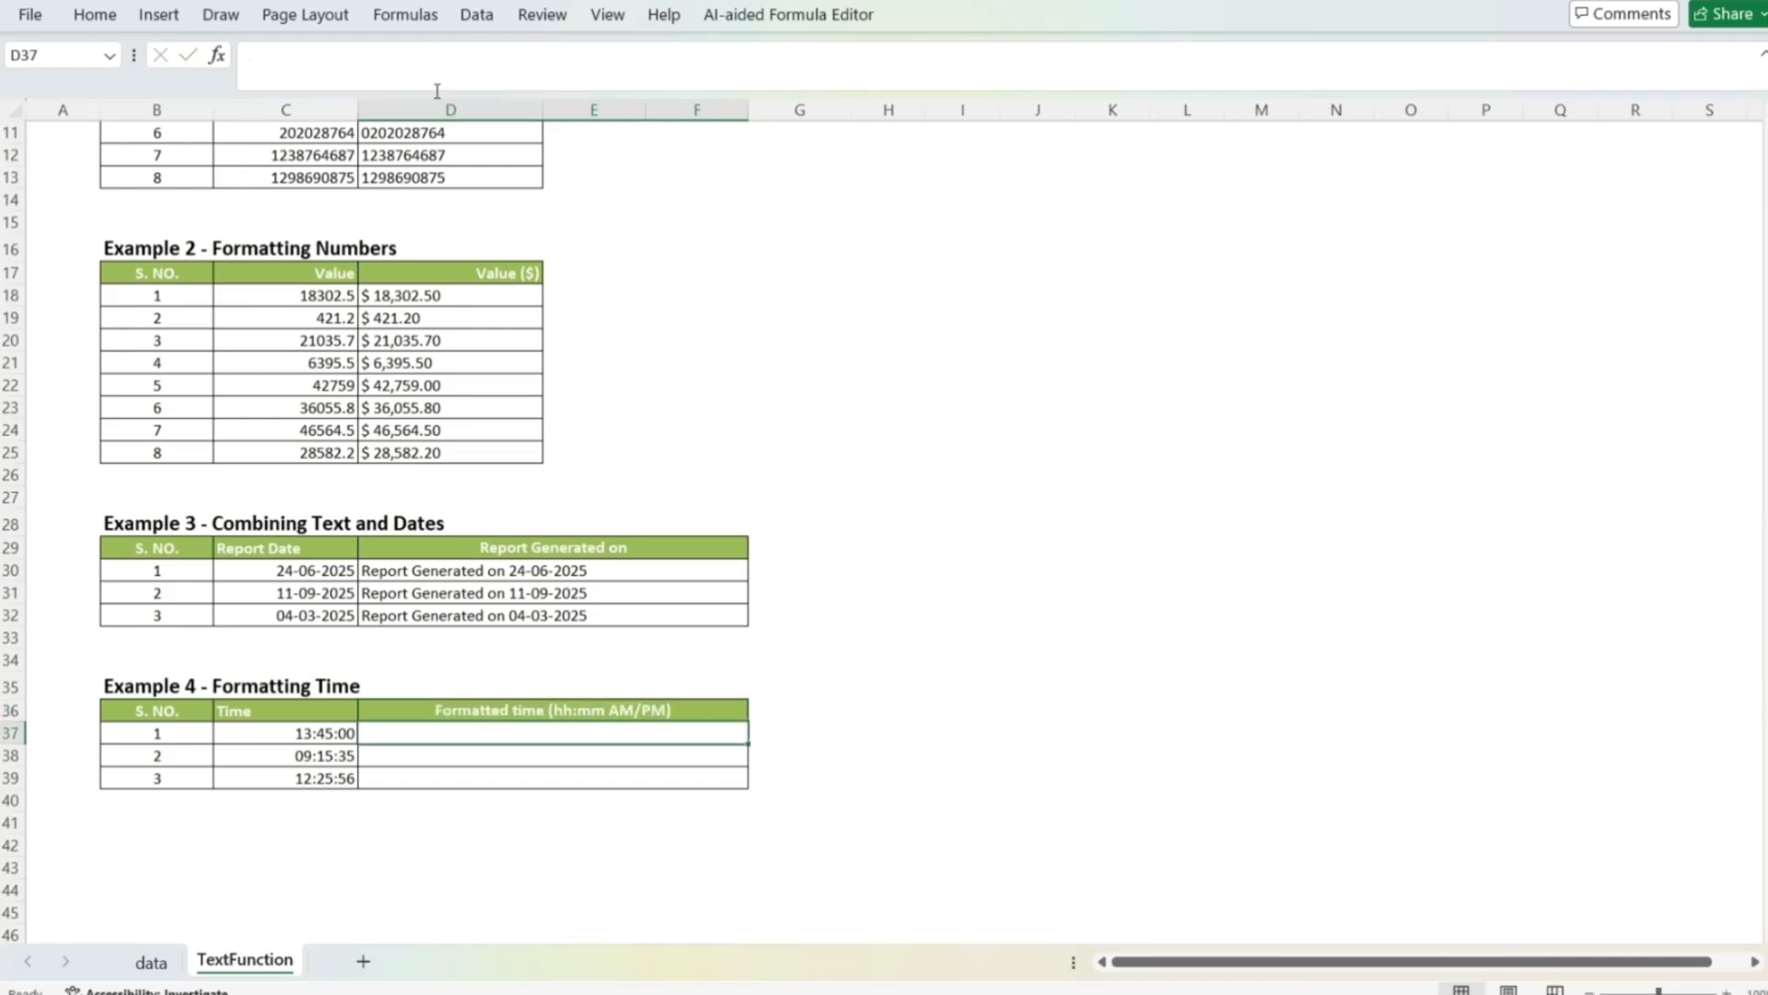
Step: Enter the formula =TEXT(C37,"hh:mm AM/PM") in D37 to format the first Example 4 time
text(=text()
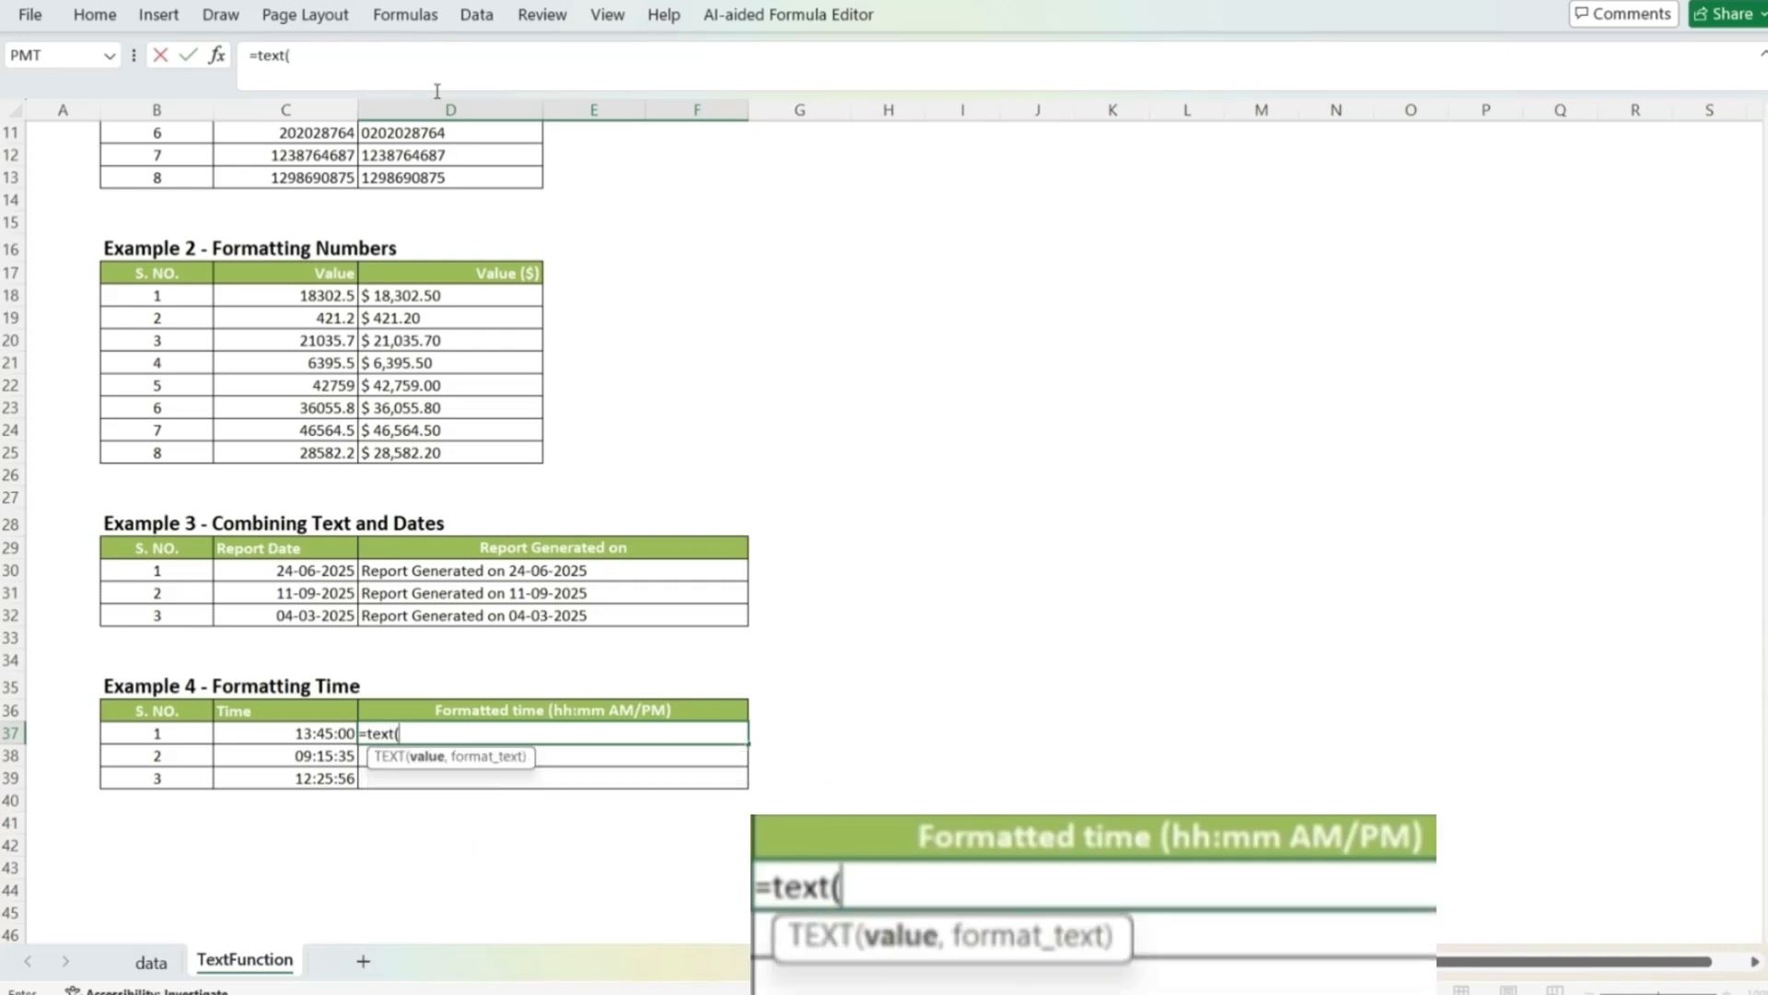
key(Left)
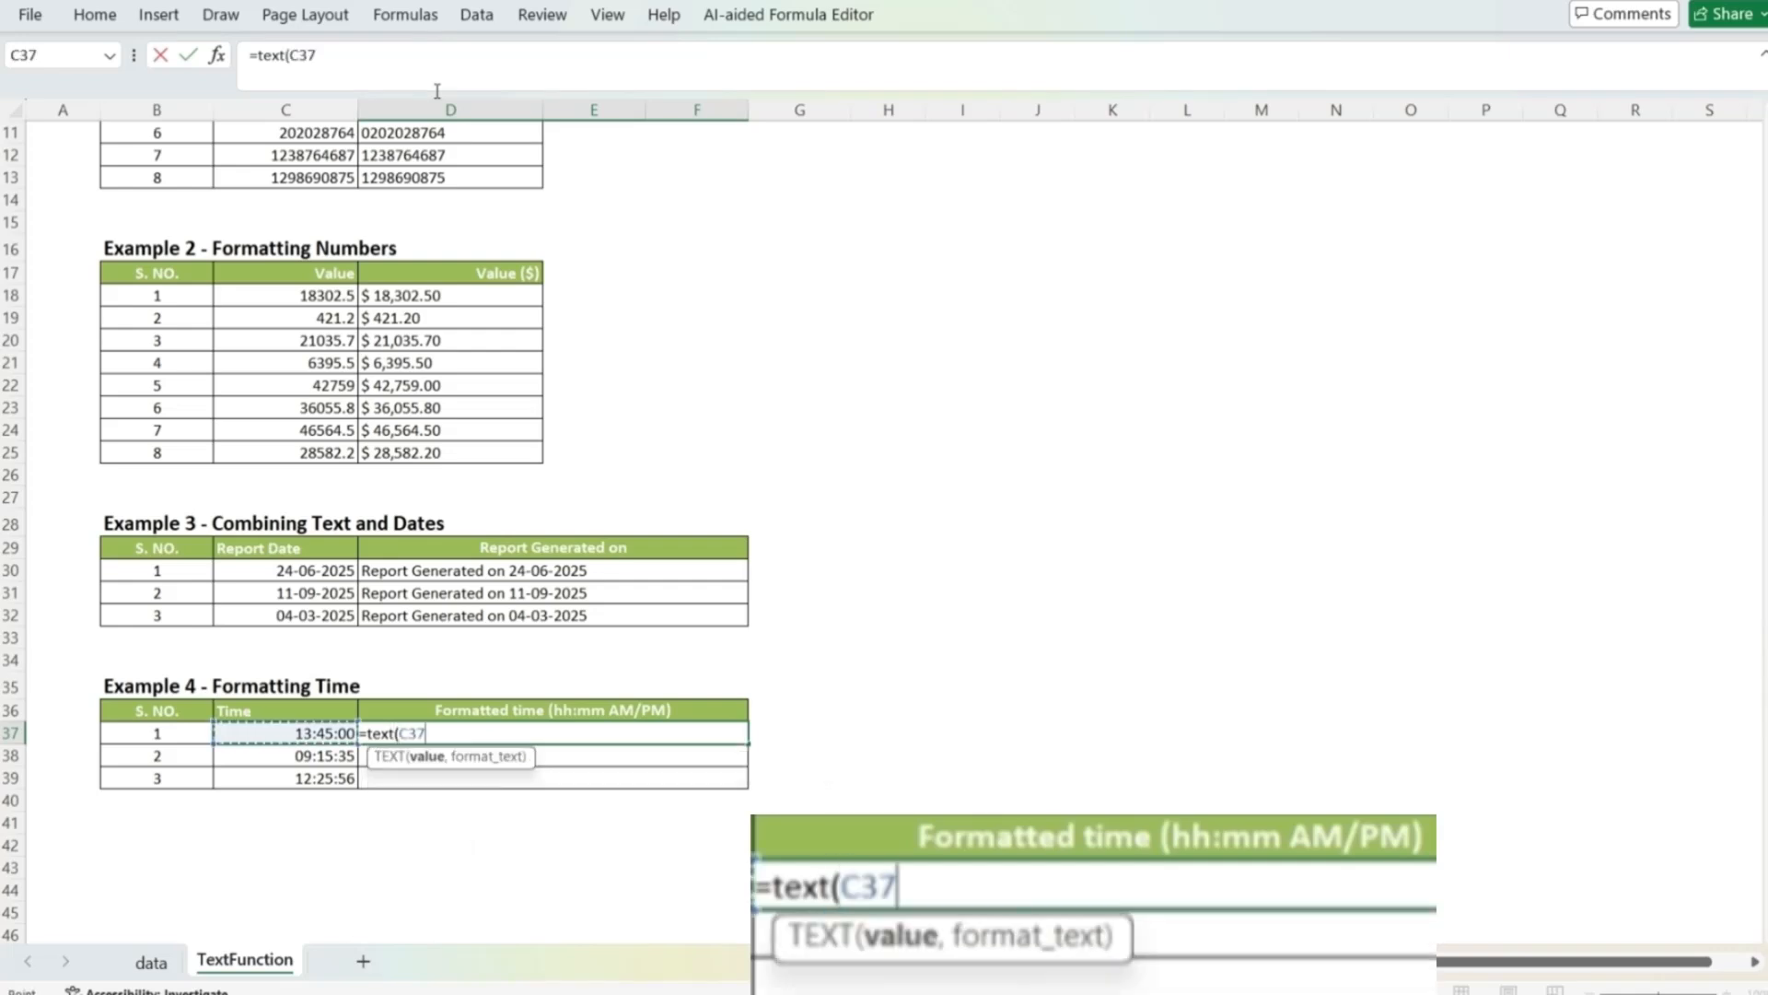
text(,")
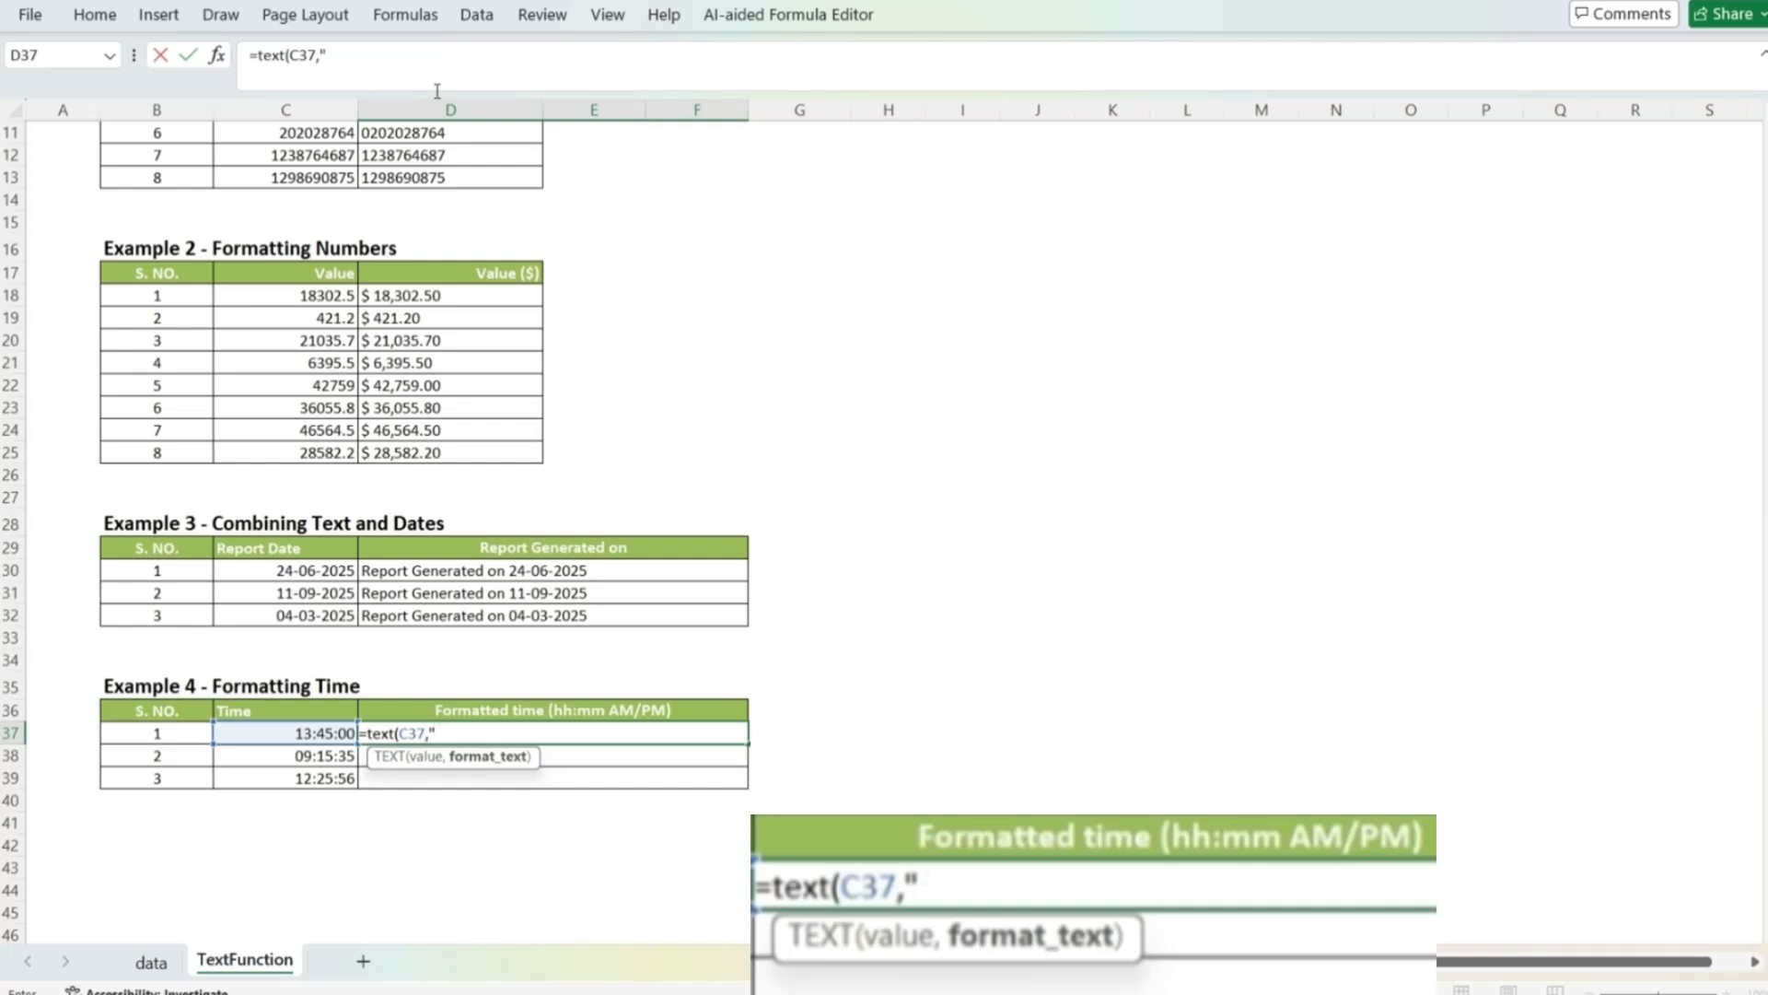
text(hh:)
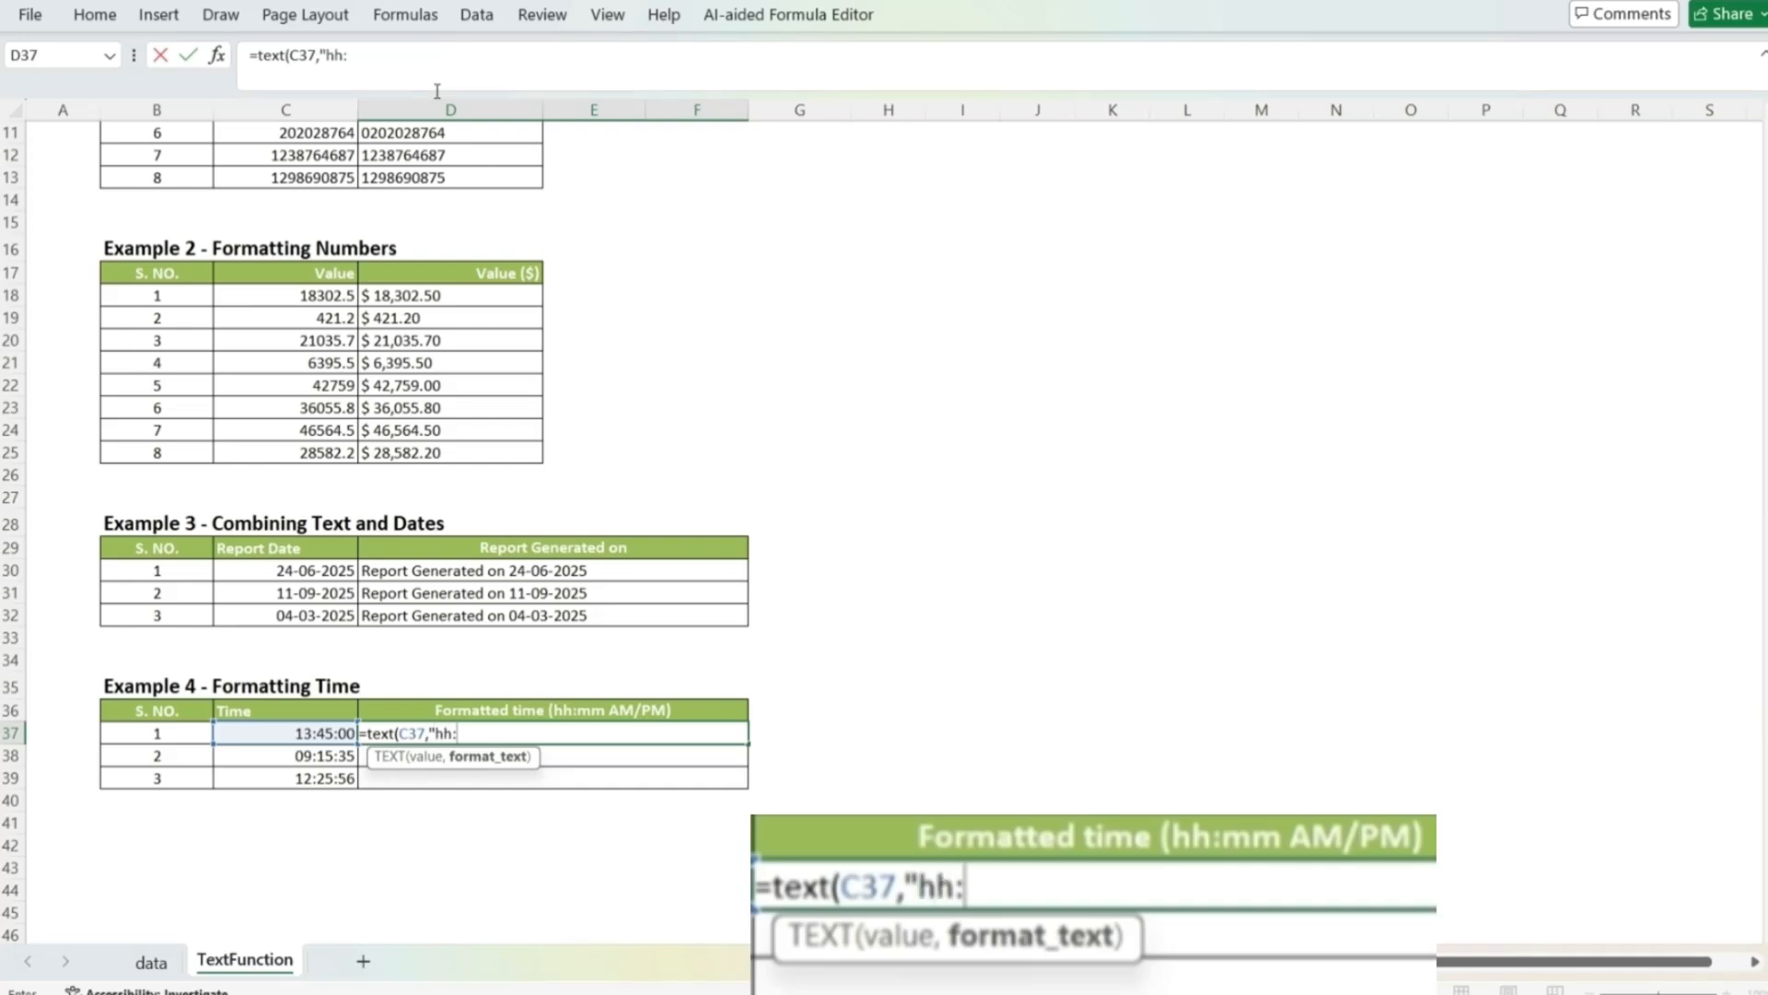
text(mm)
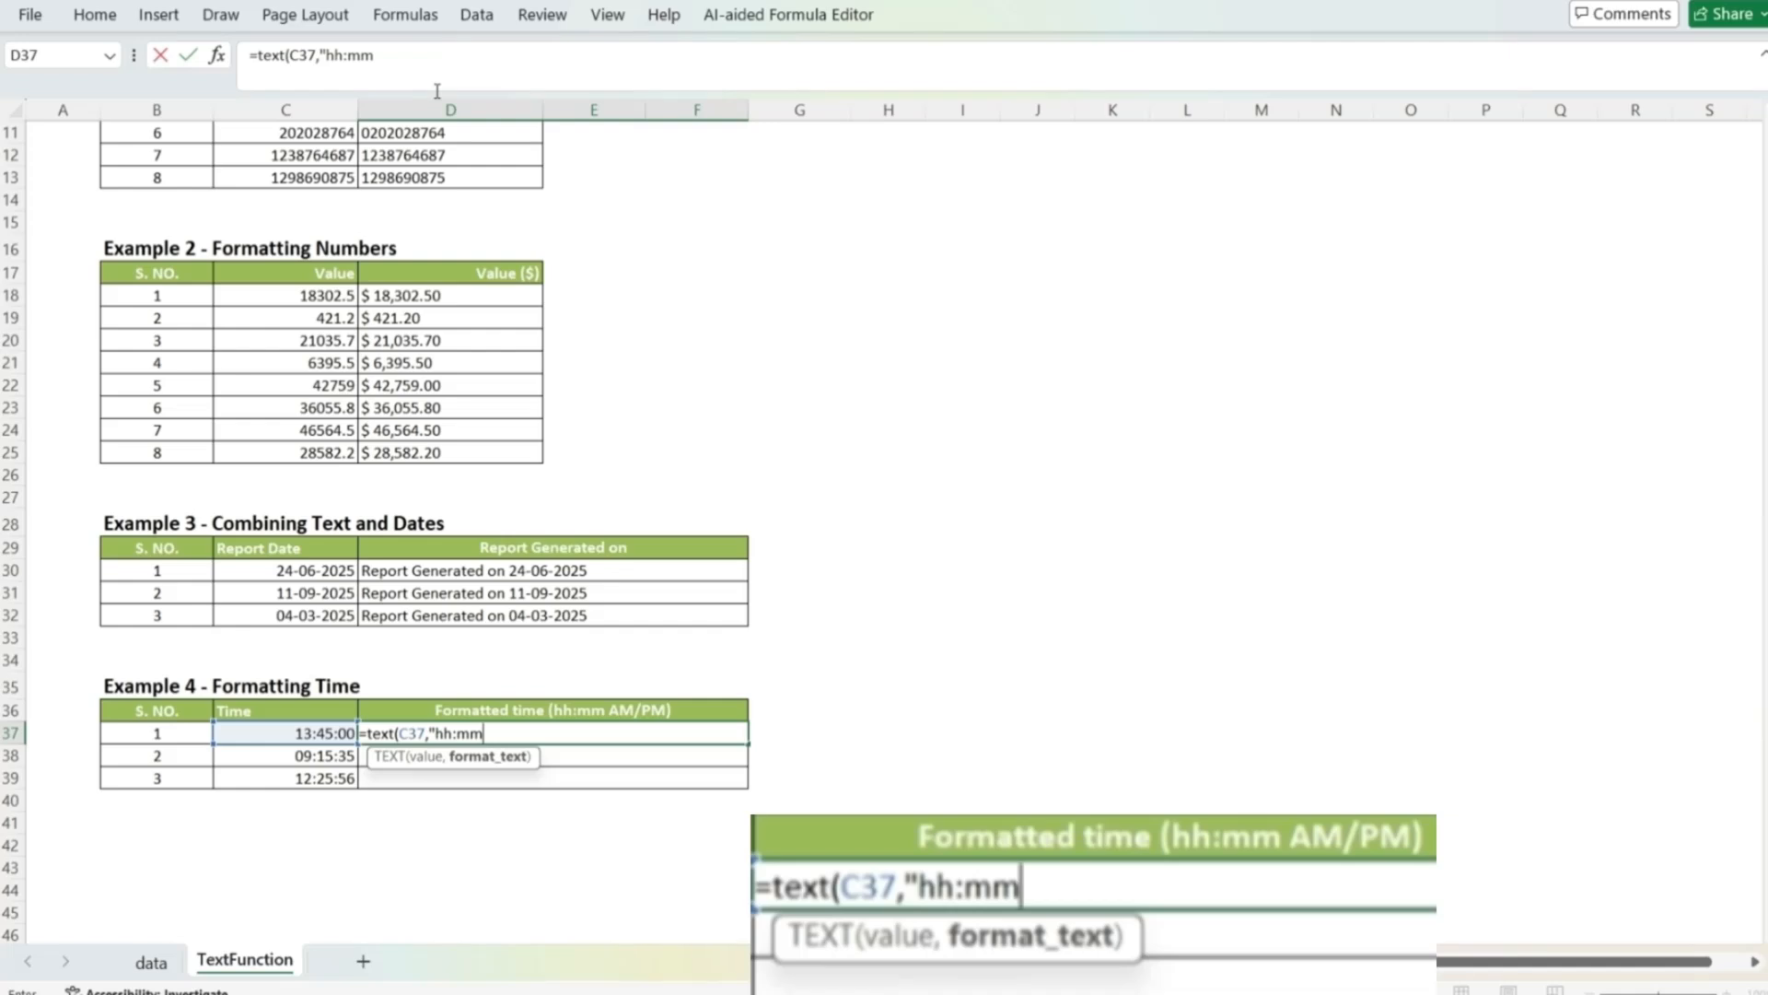
text( AM/PM)
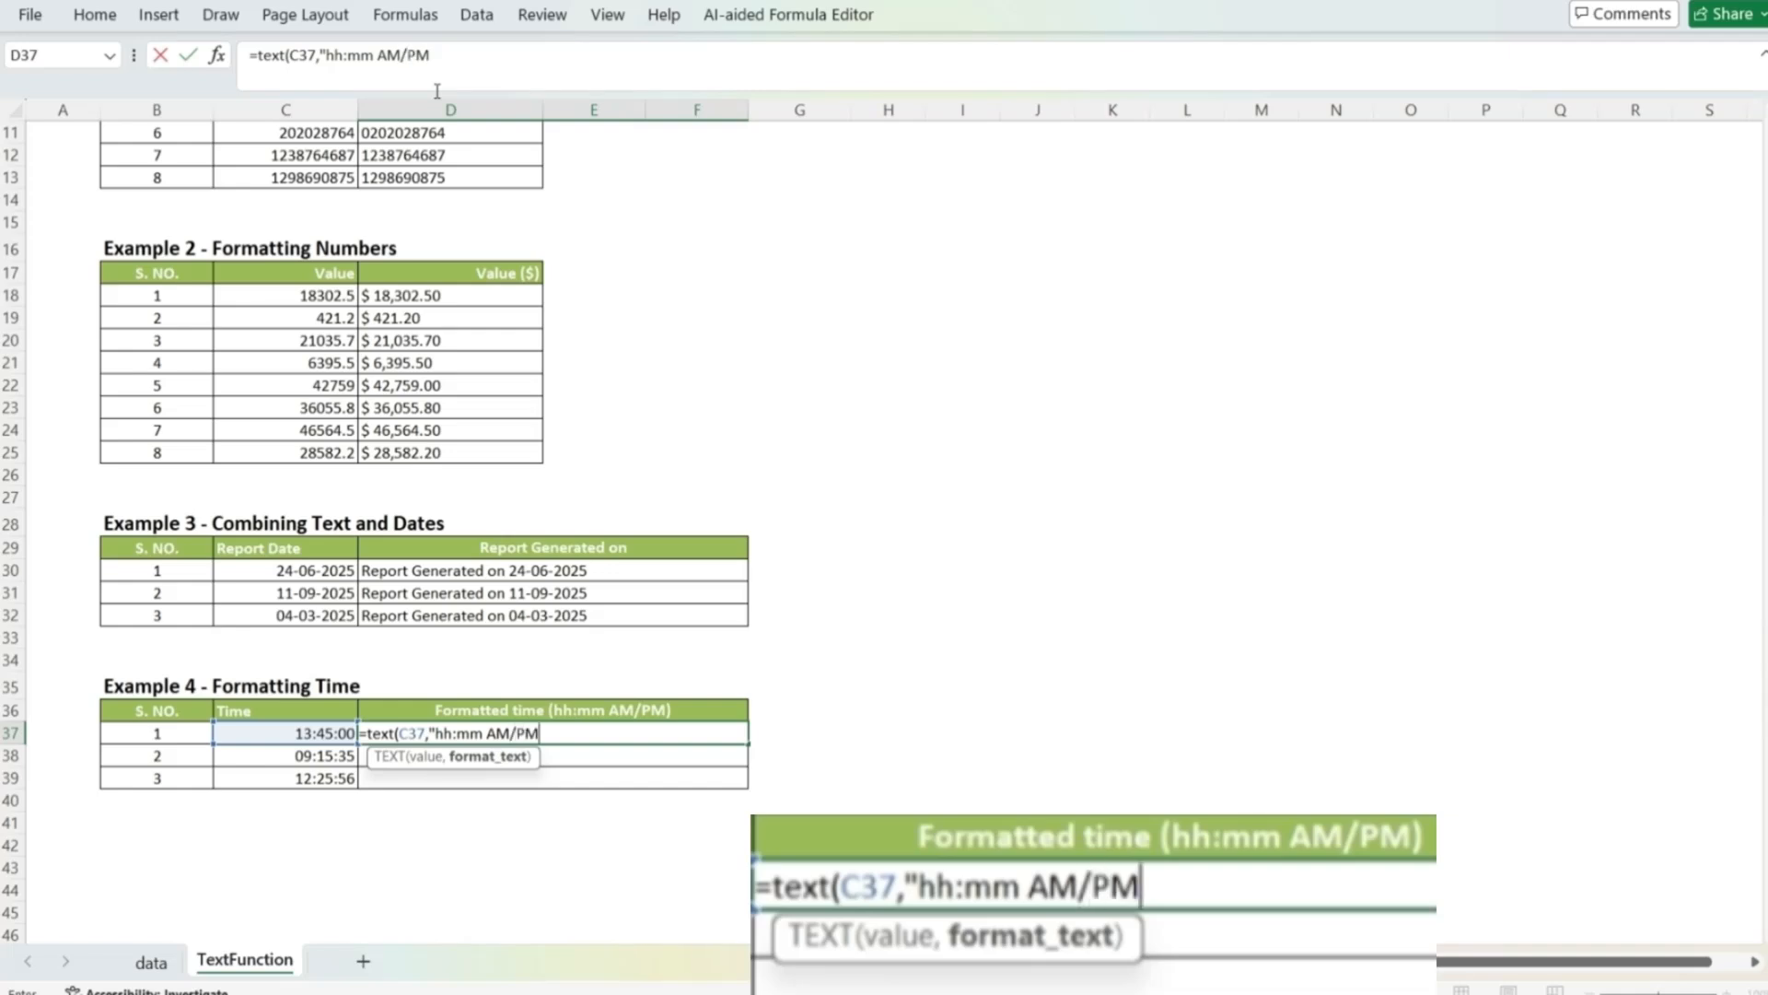
text("))
key(ctrl+Return)
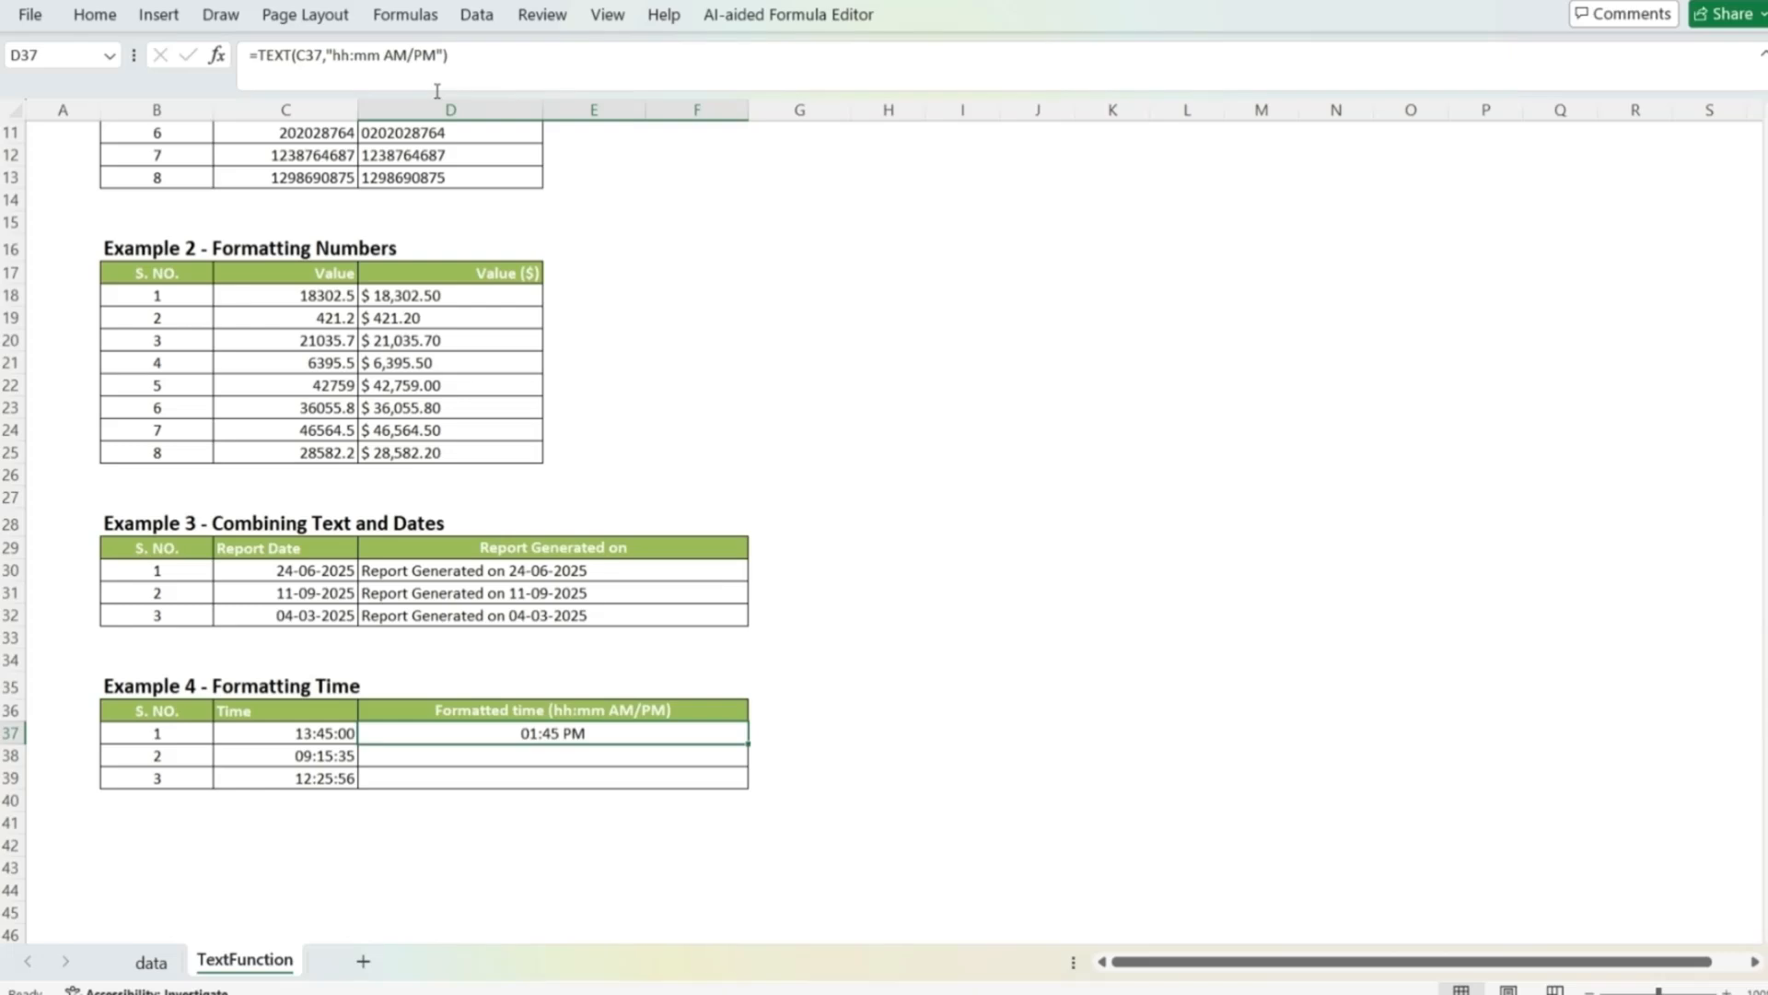
Step: Copy the D37 time formula into the remaining Formatted time rows, D38 and D39
key(ctrl+c)
key(Down)
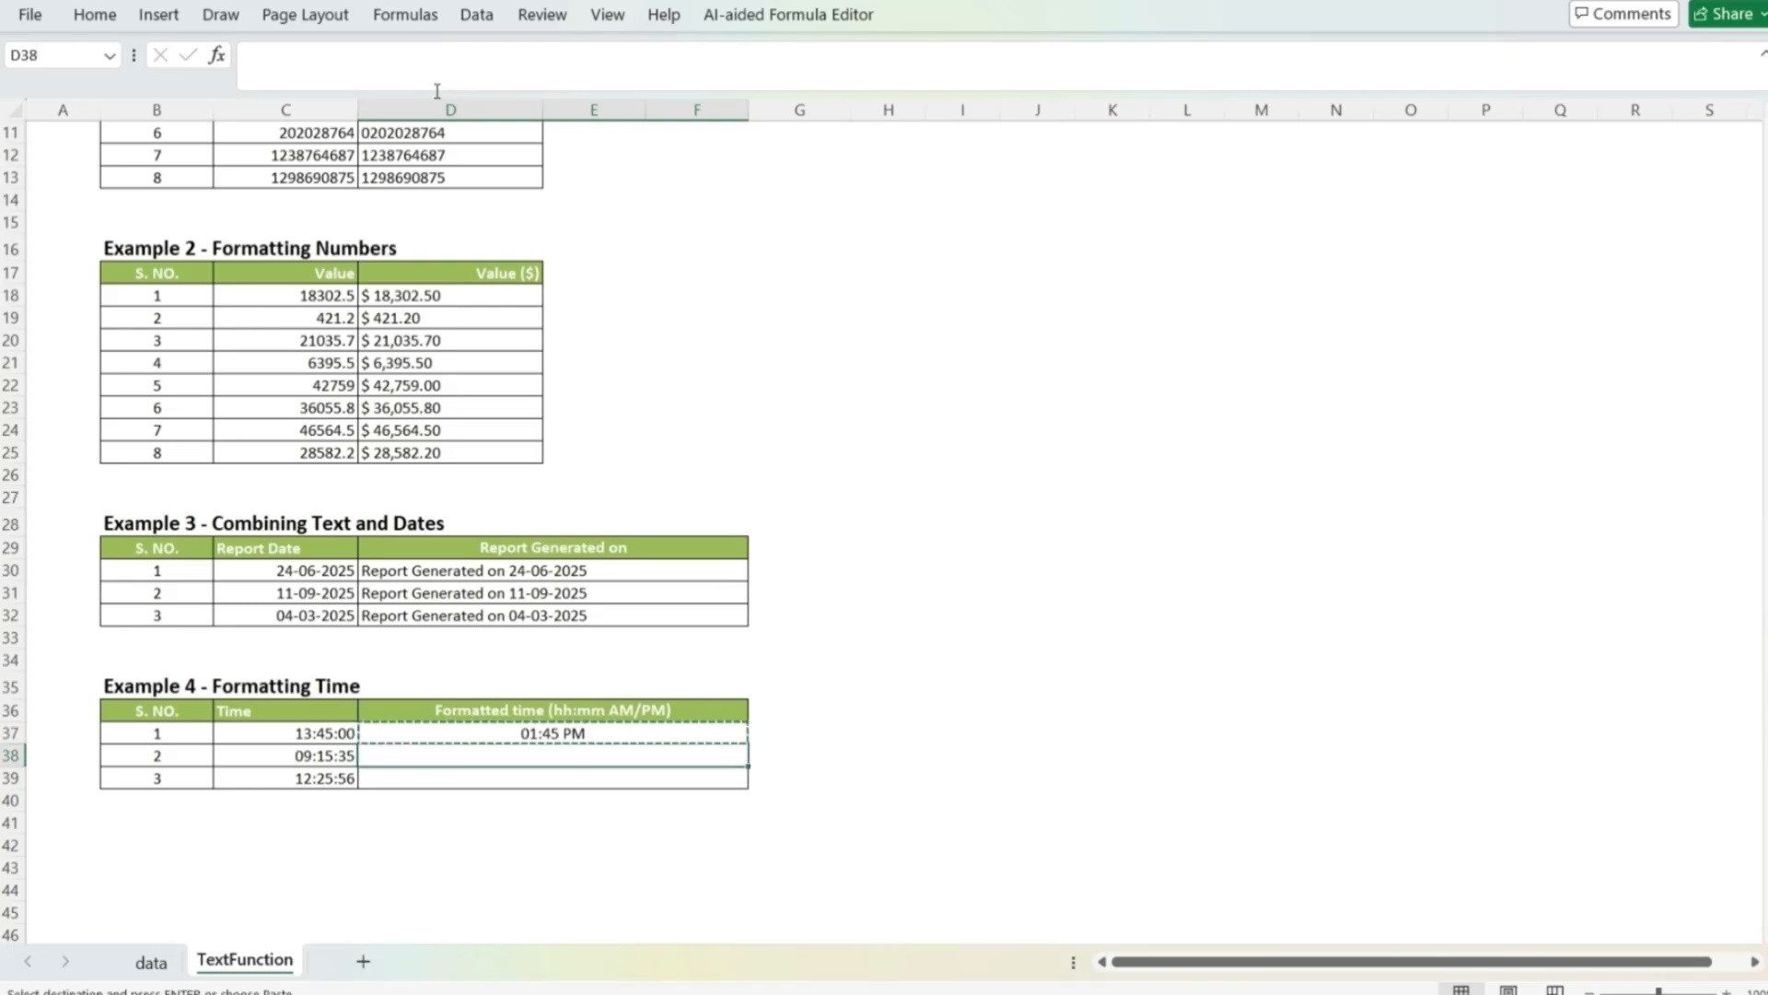
key(ctrl+v)
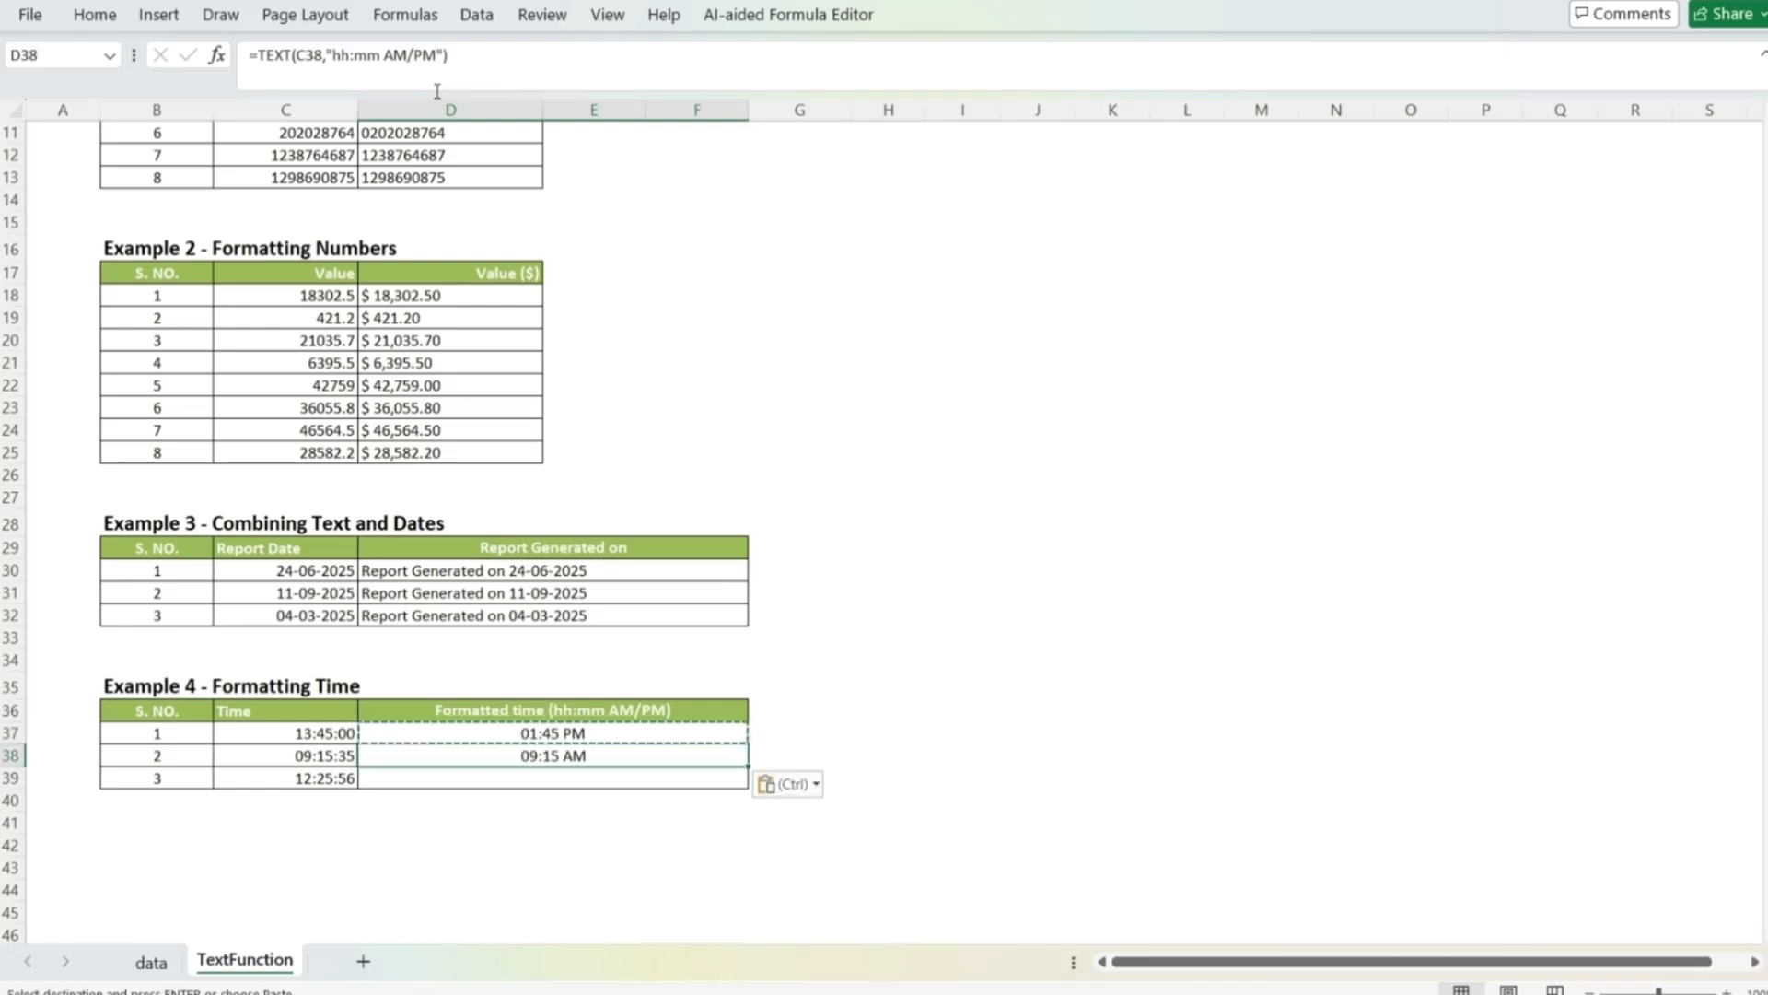
key(Down)
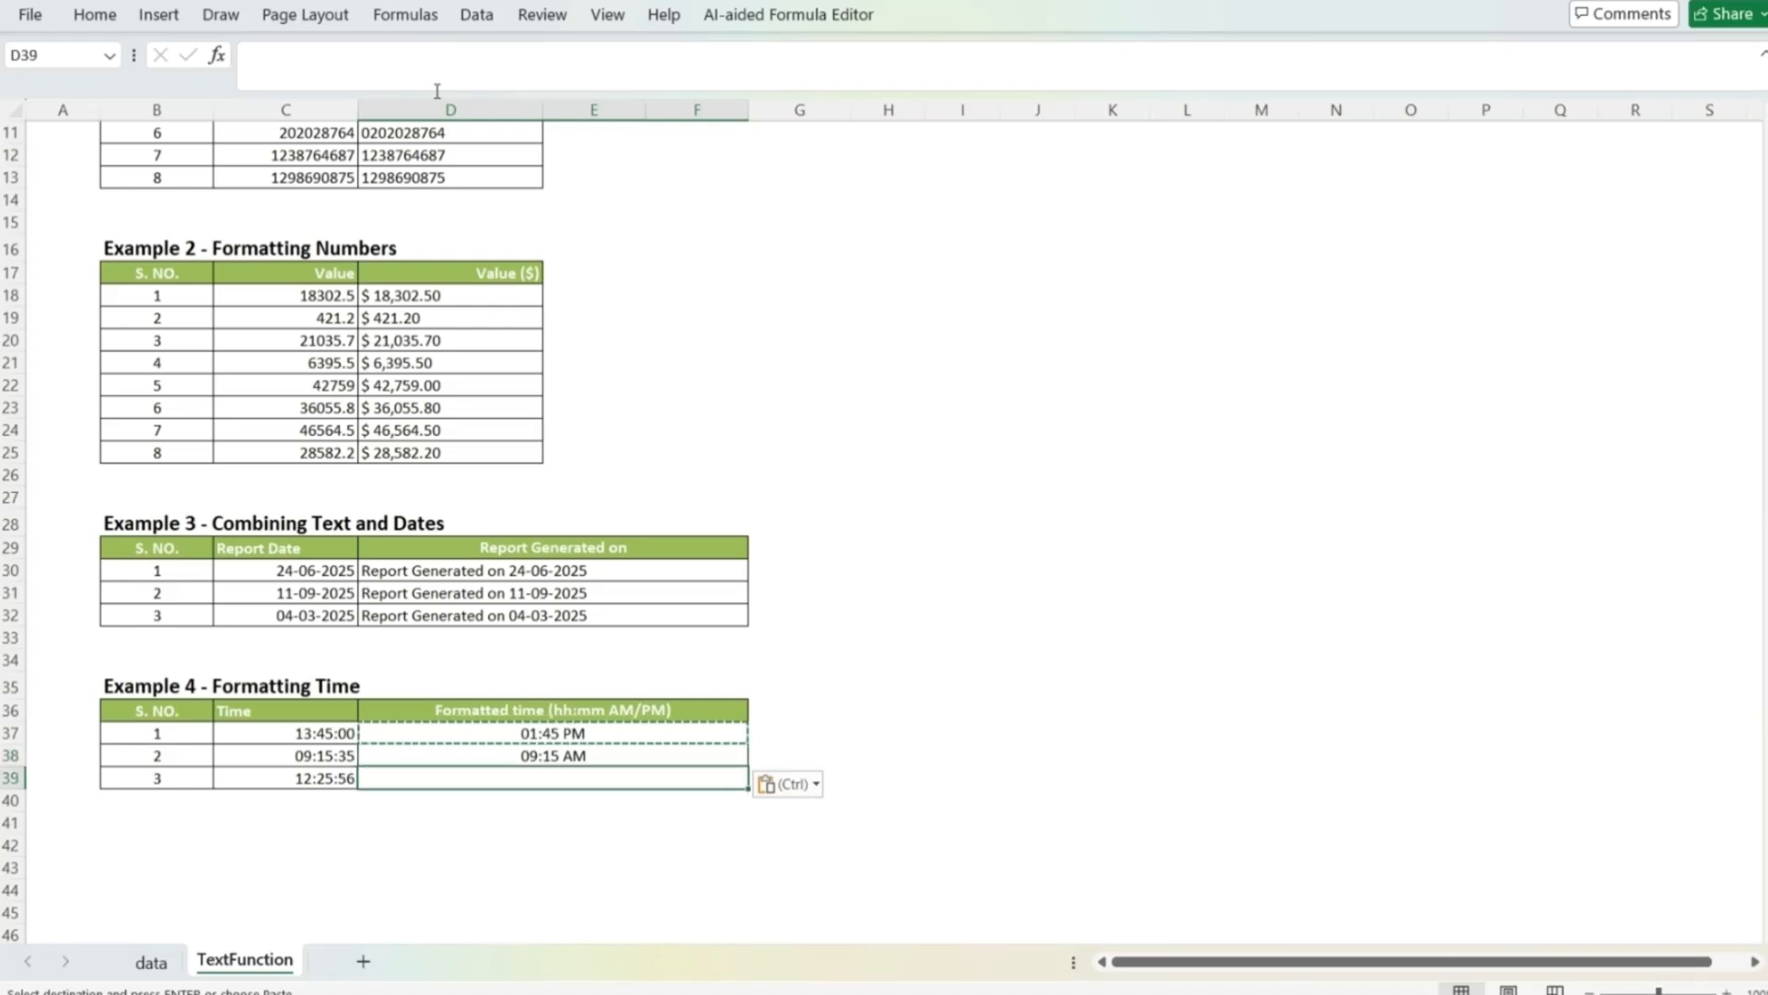
key(ctrl+v)
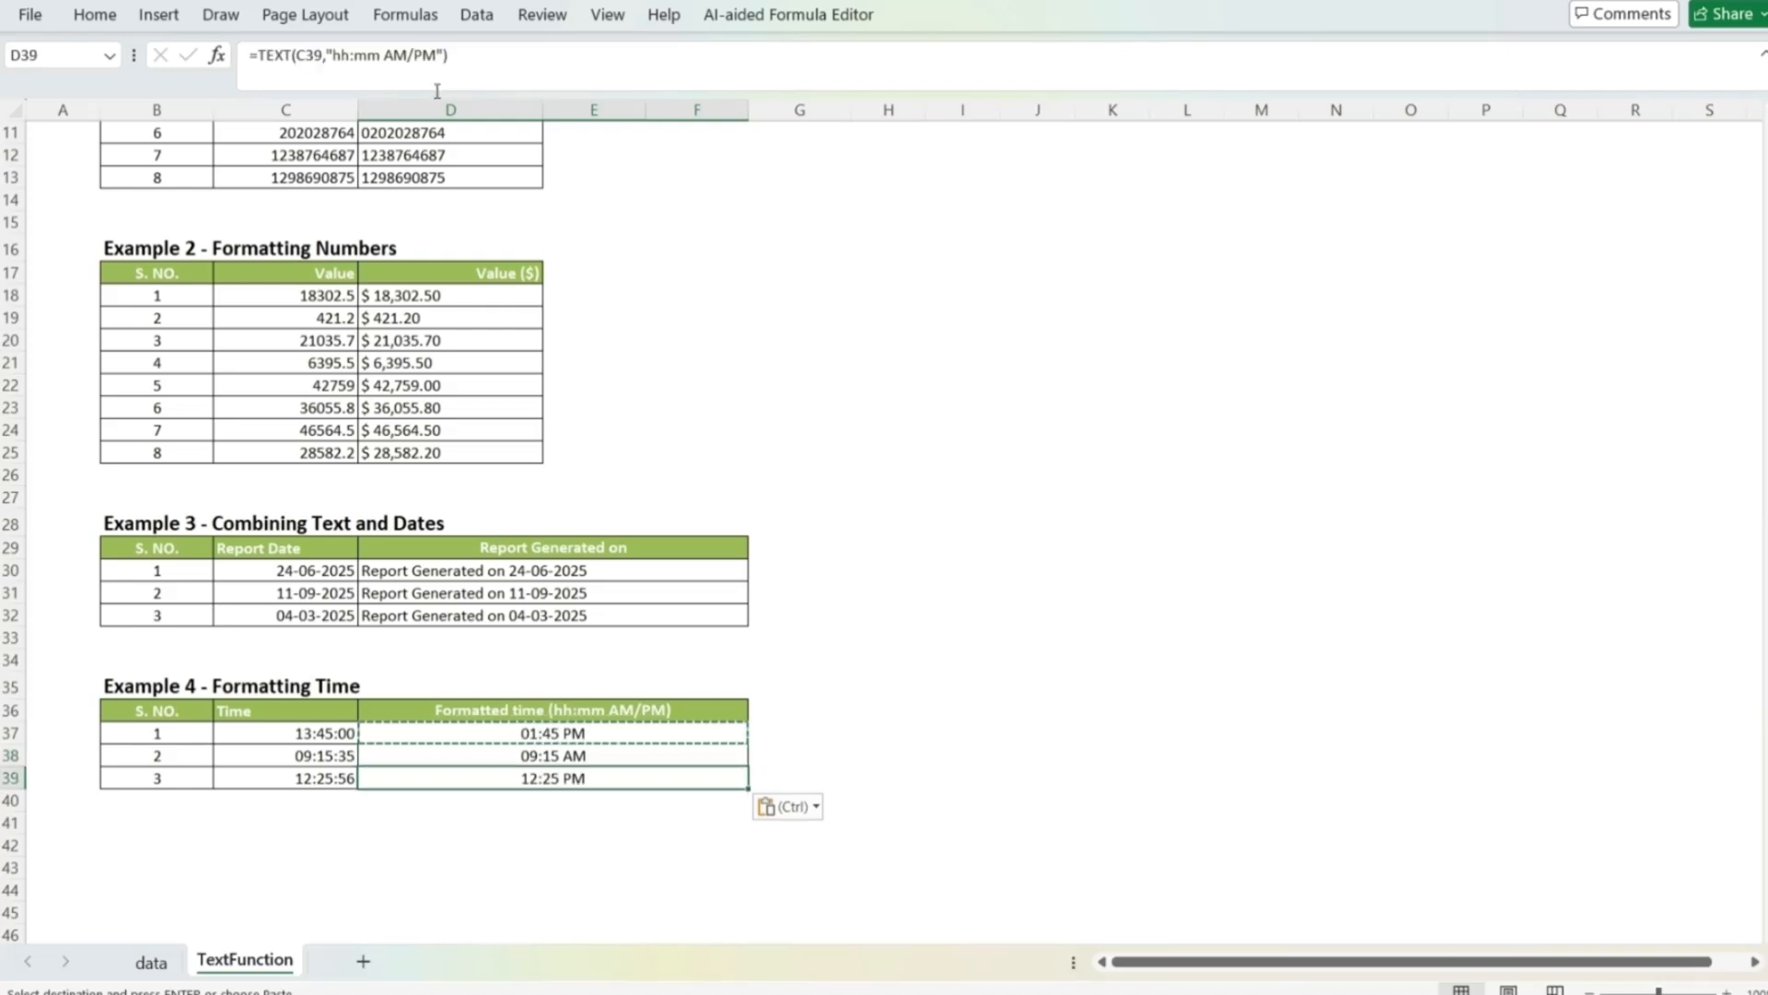
key(Escape)
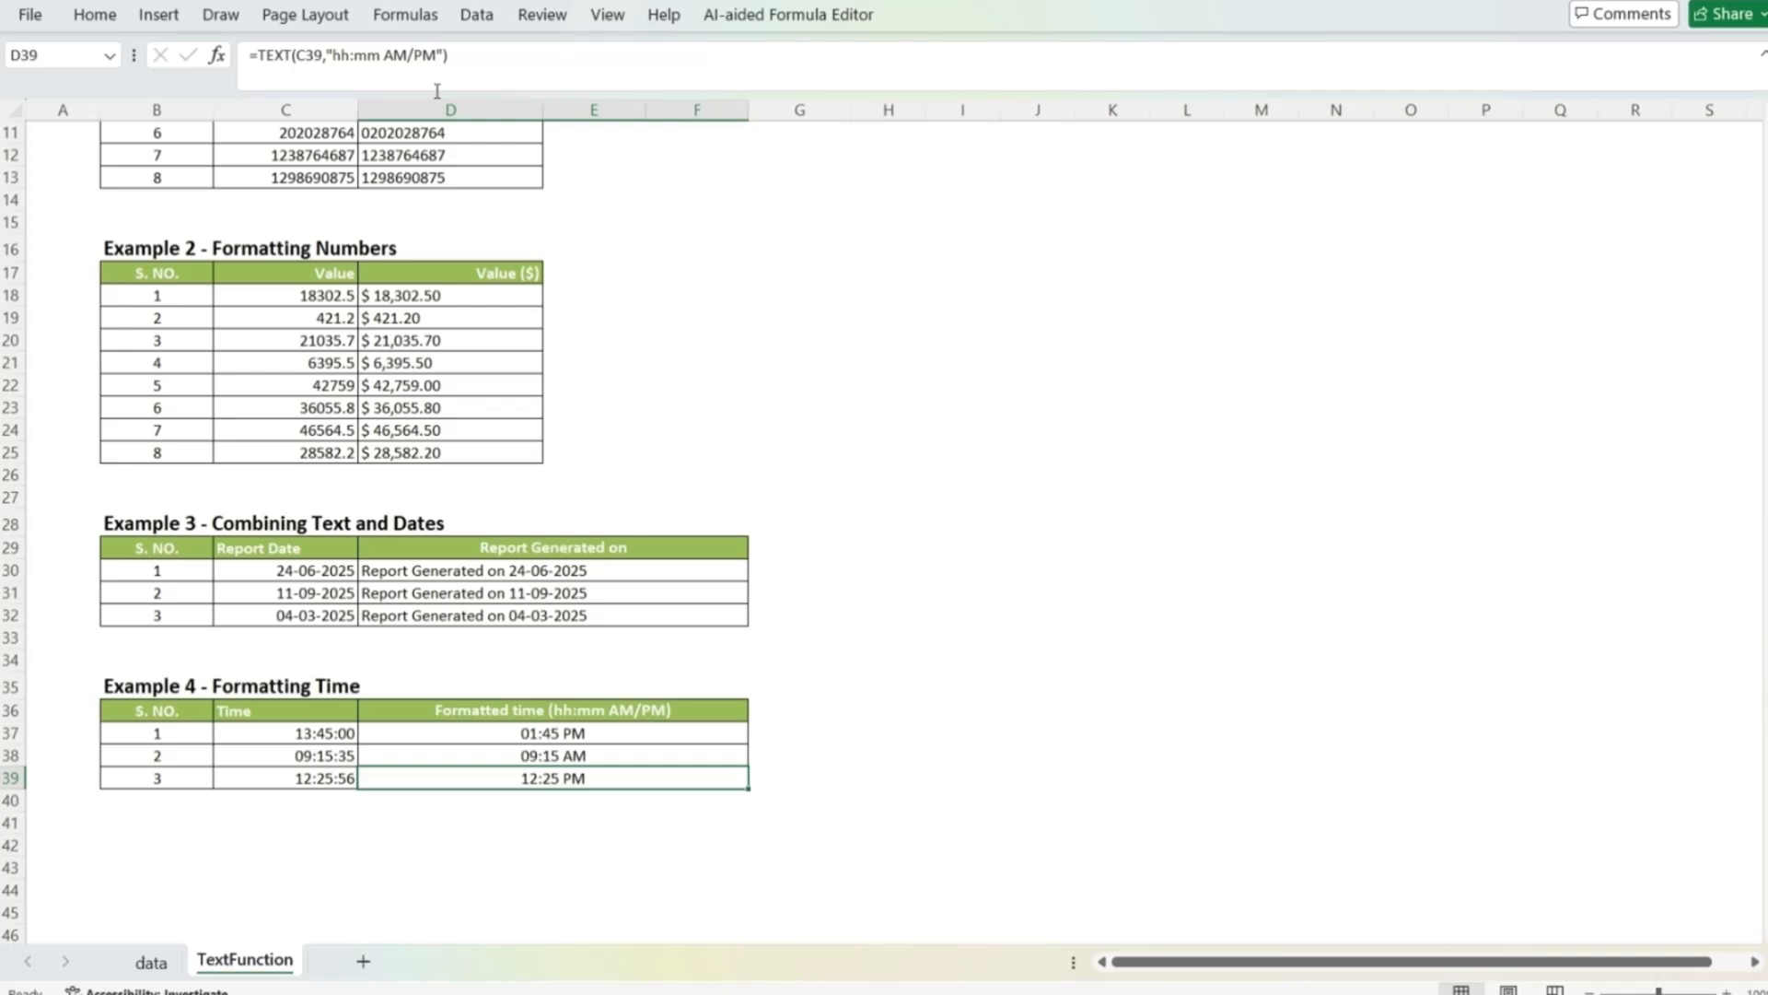
Step: Enter =SUM(D18:D25) in F18 to test adding up the text-formatted dollar values of Example 2
click(447, 293)
key(Right)
key(Right)
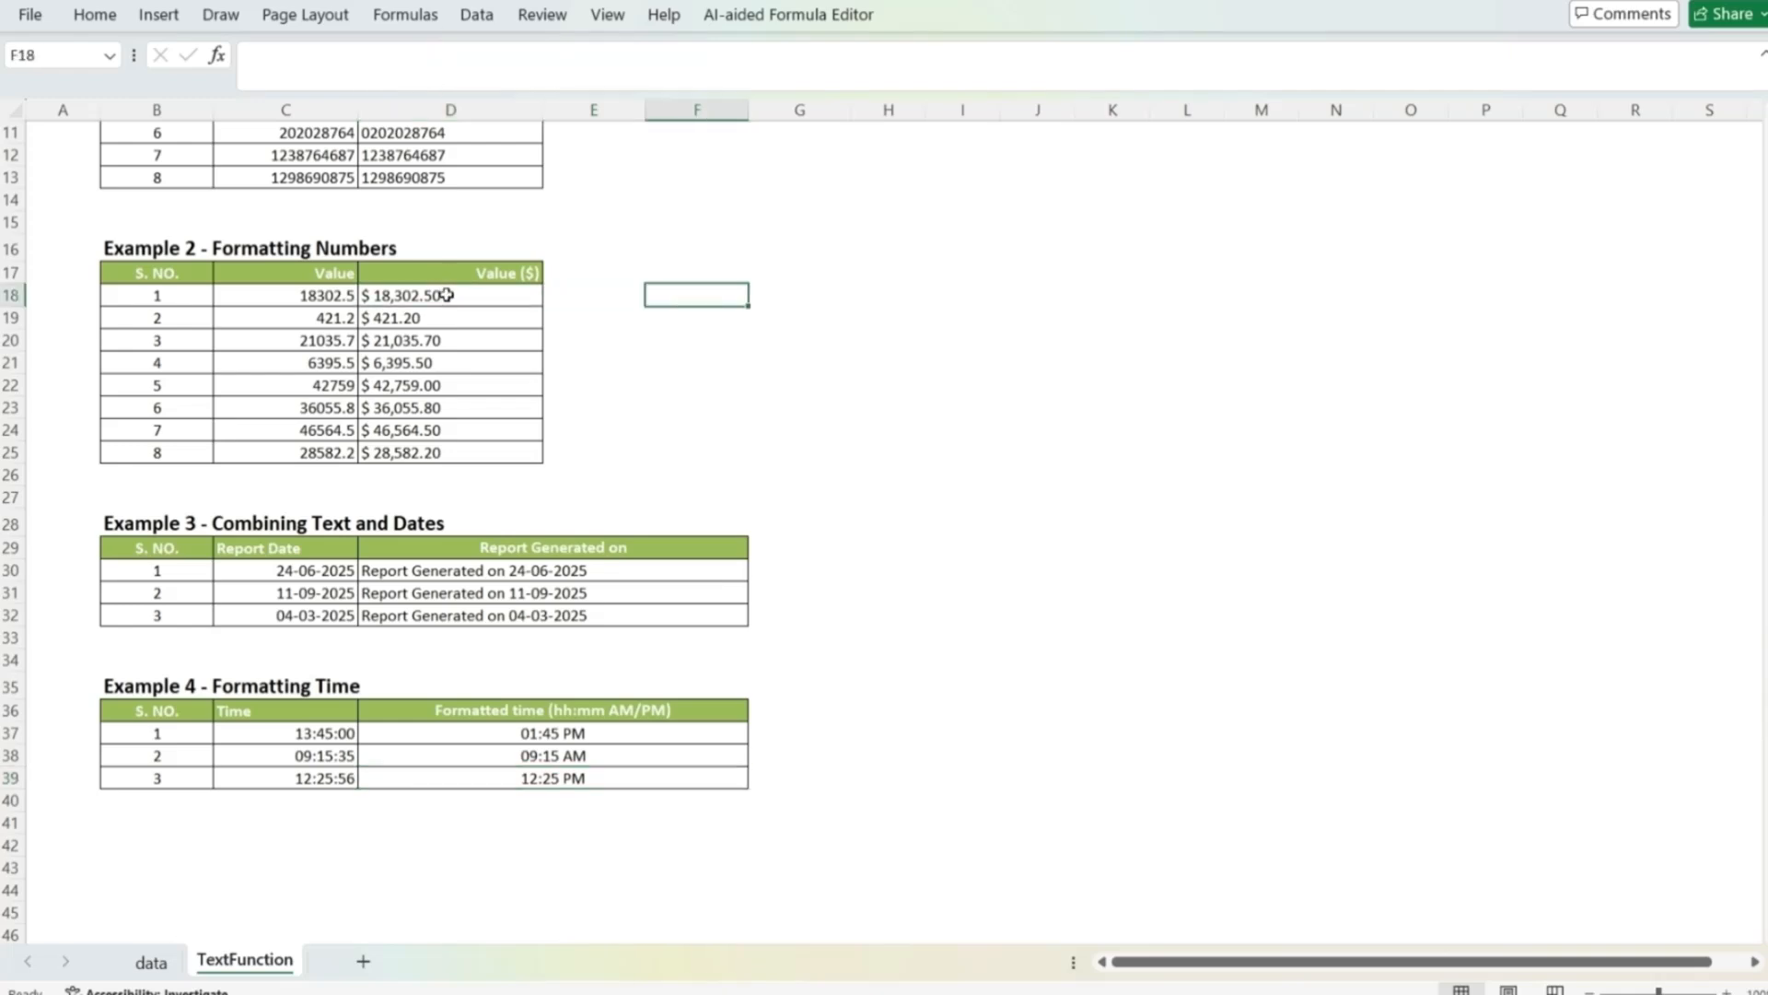
text(=sum()
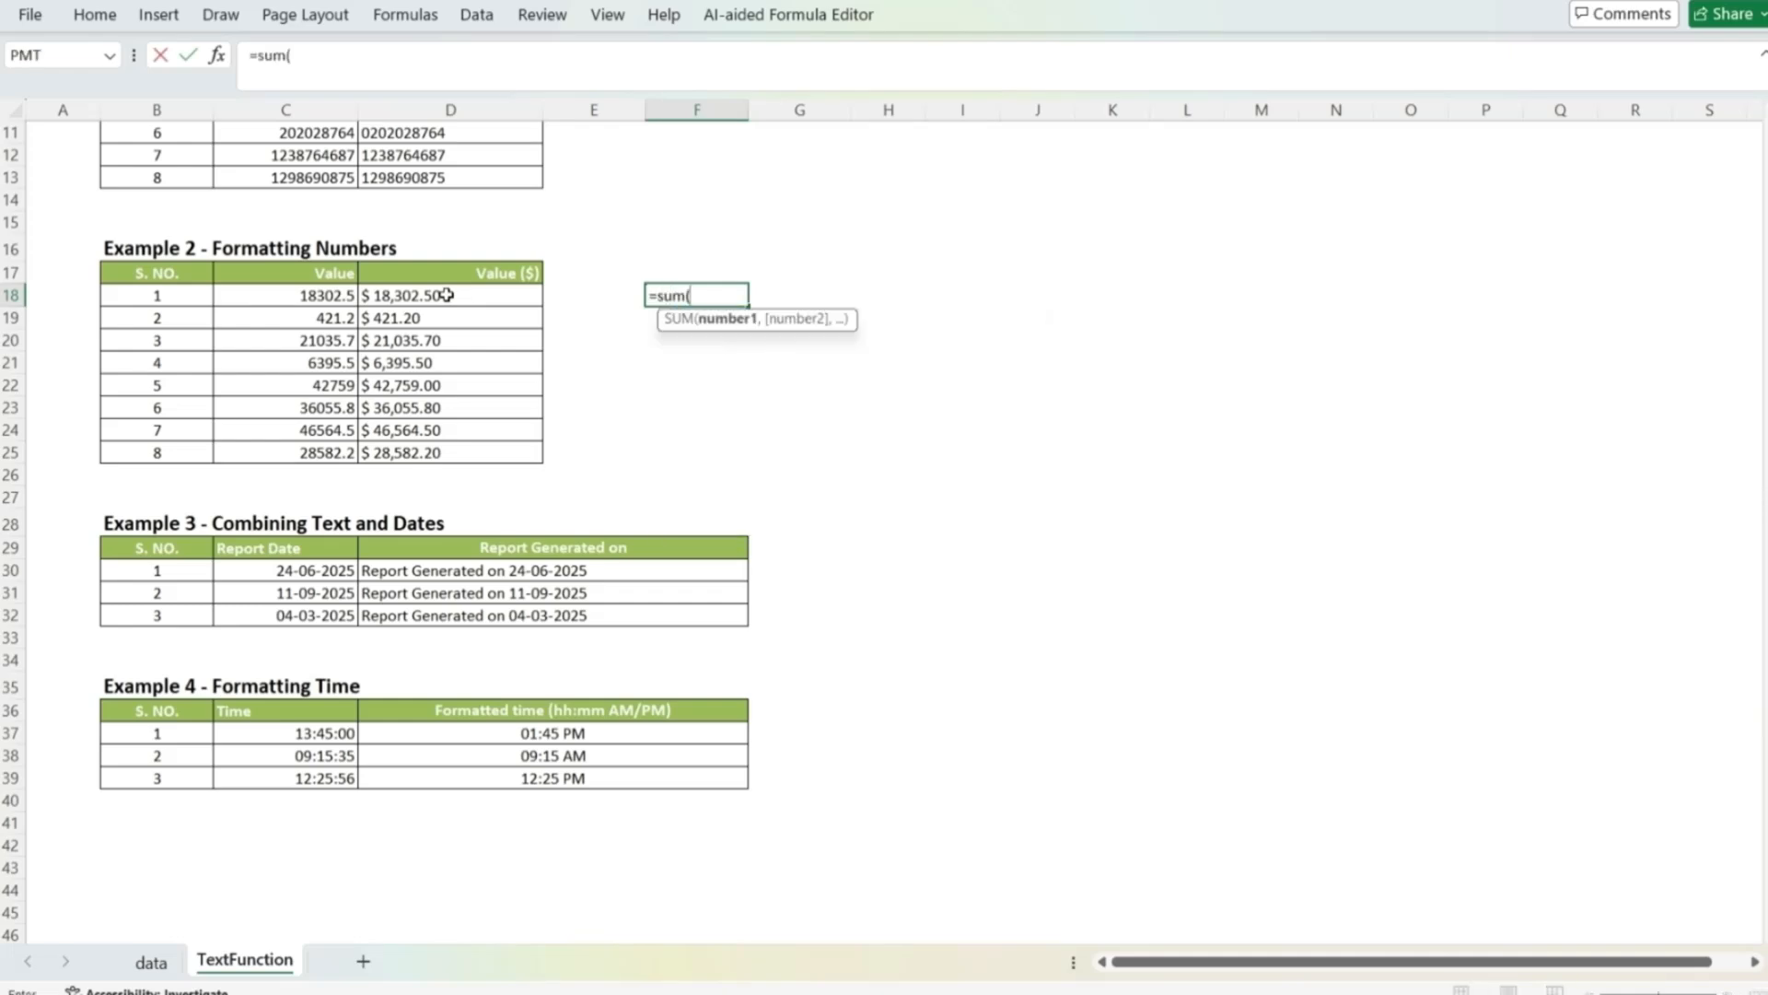
key(Left)
key(Left)
key(shift+Down)
key(shift+Down)
key(shift+Down)
key(shift+Down)
key(shift+Down)
key(shift+Down)
key(shift+Down)
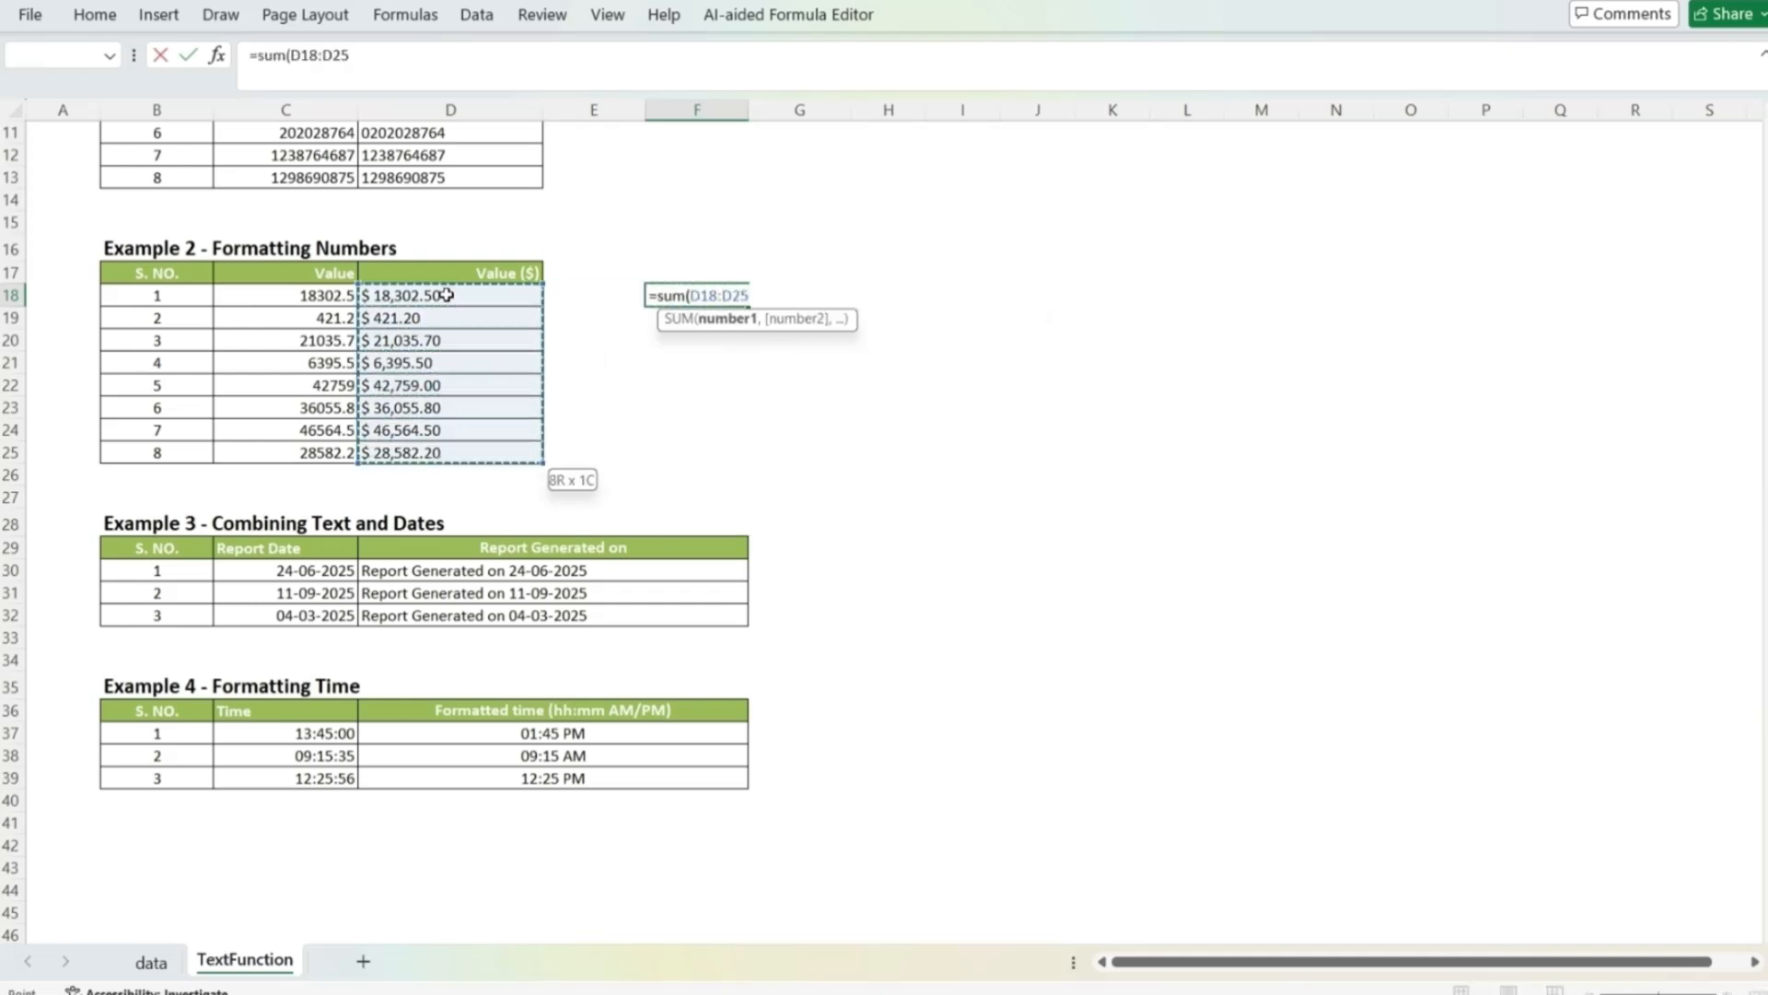
key(Return)
key(Up)
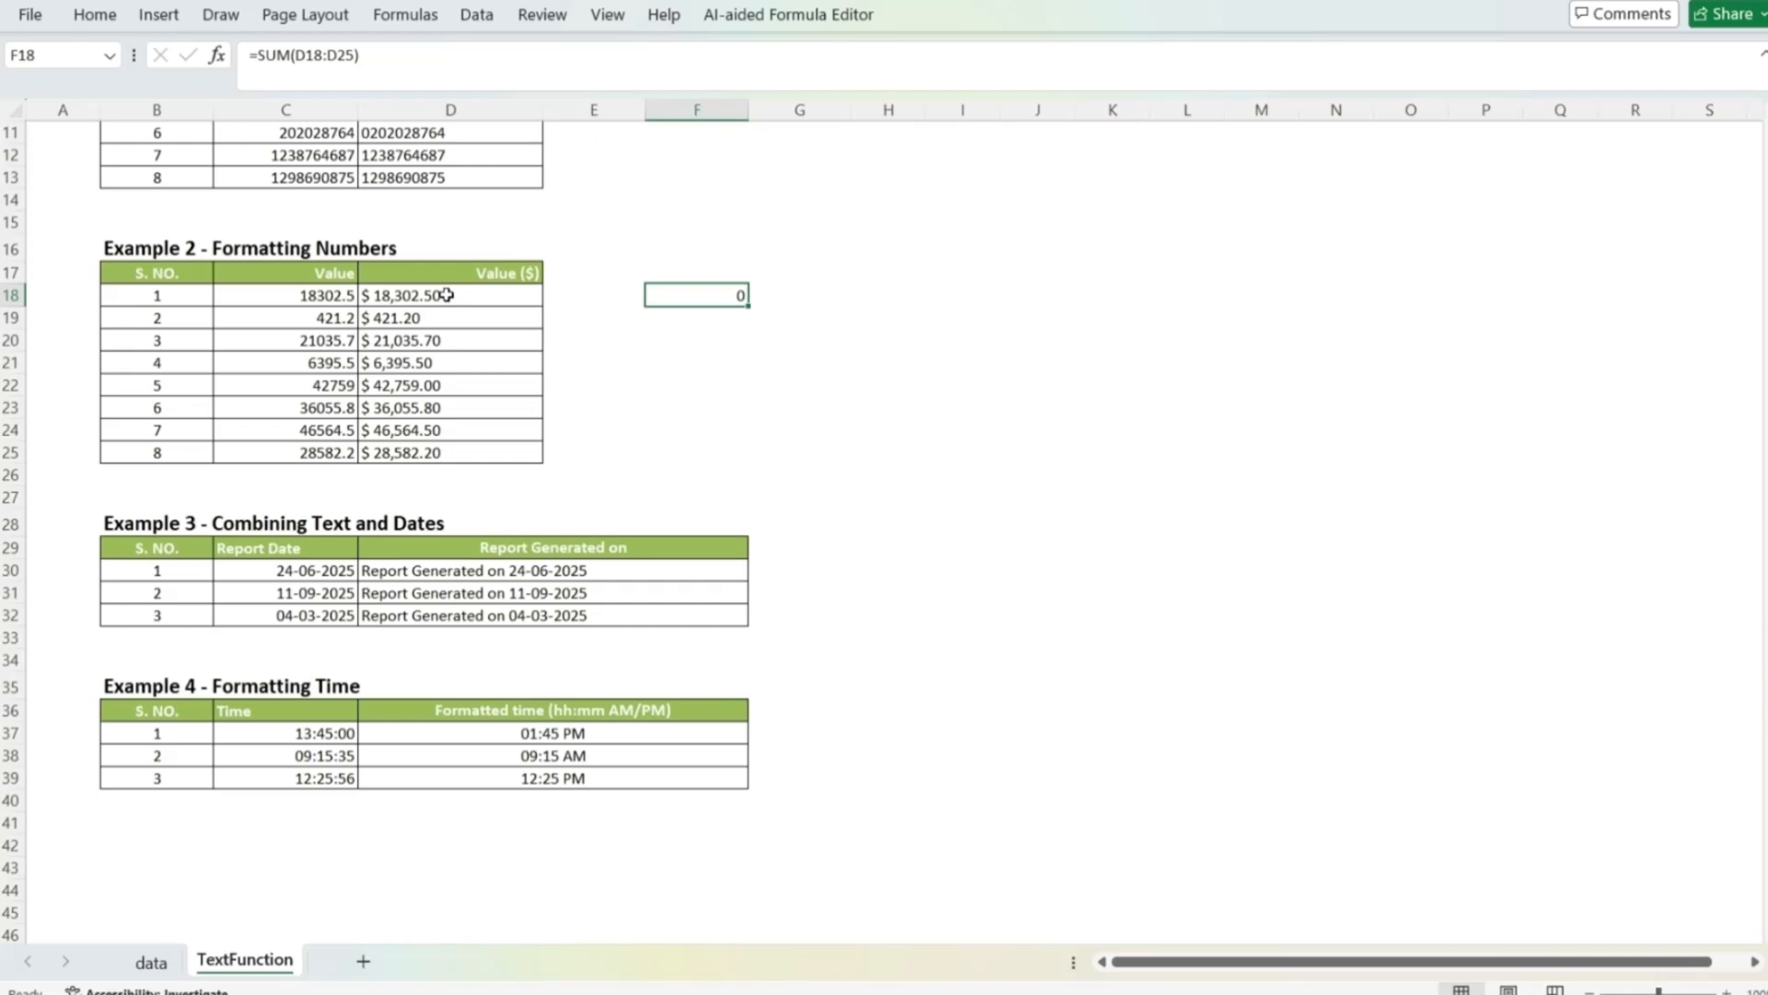
click(978, 848)
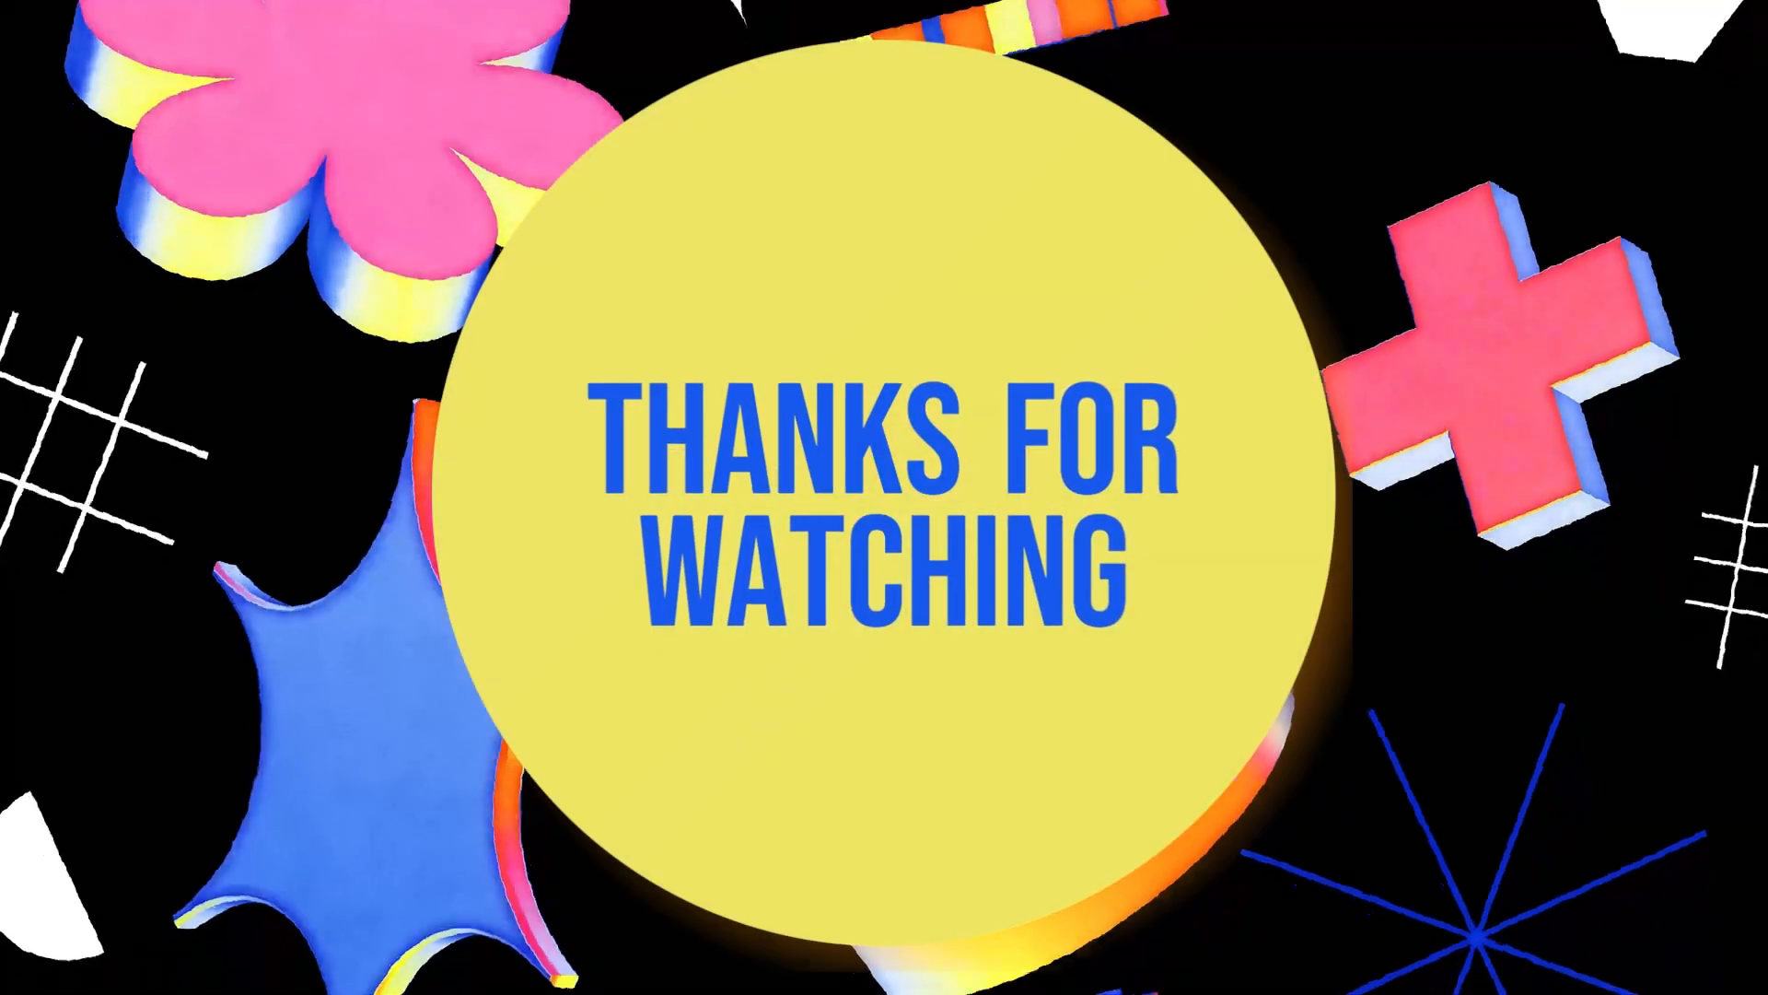